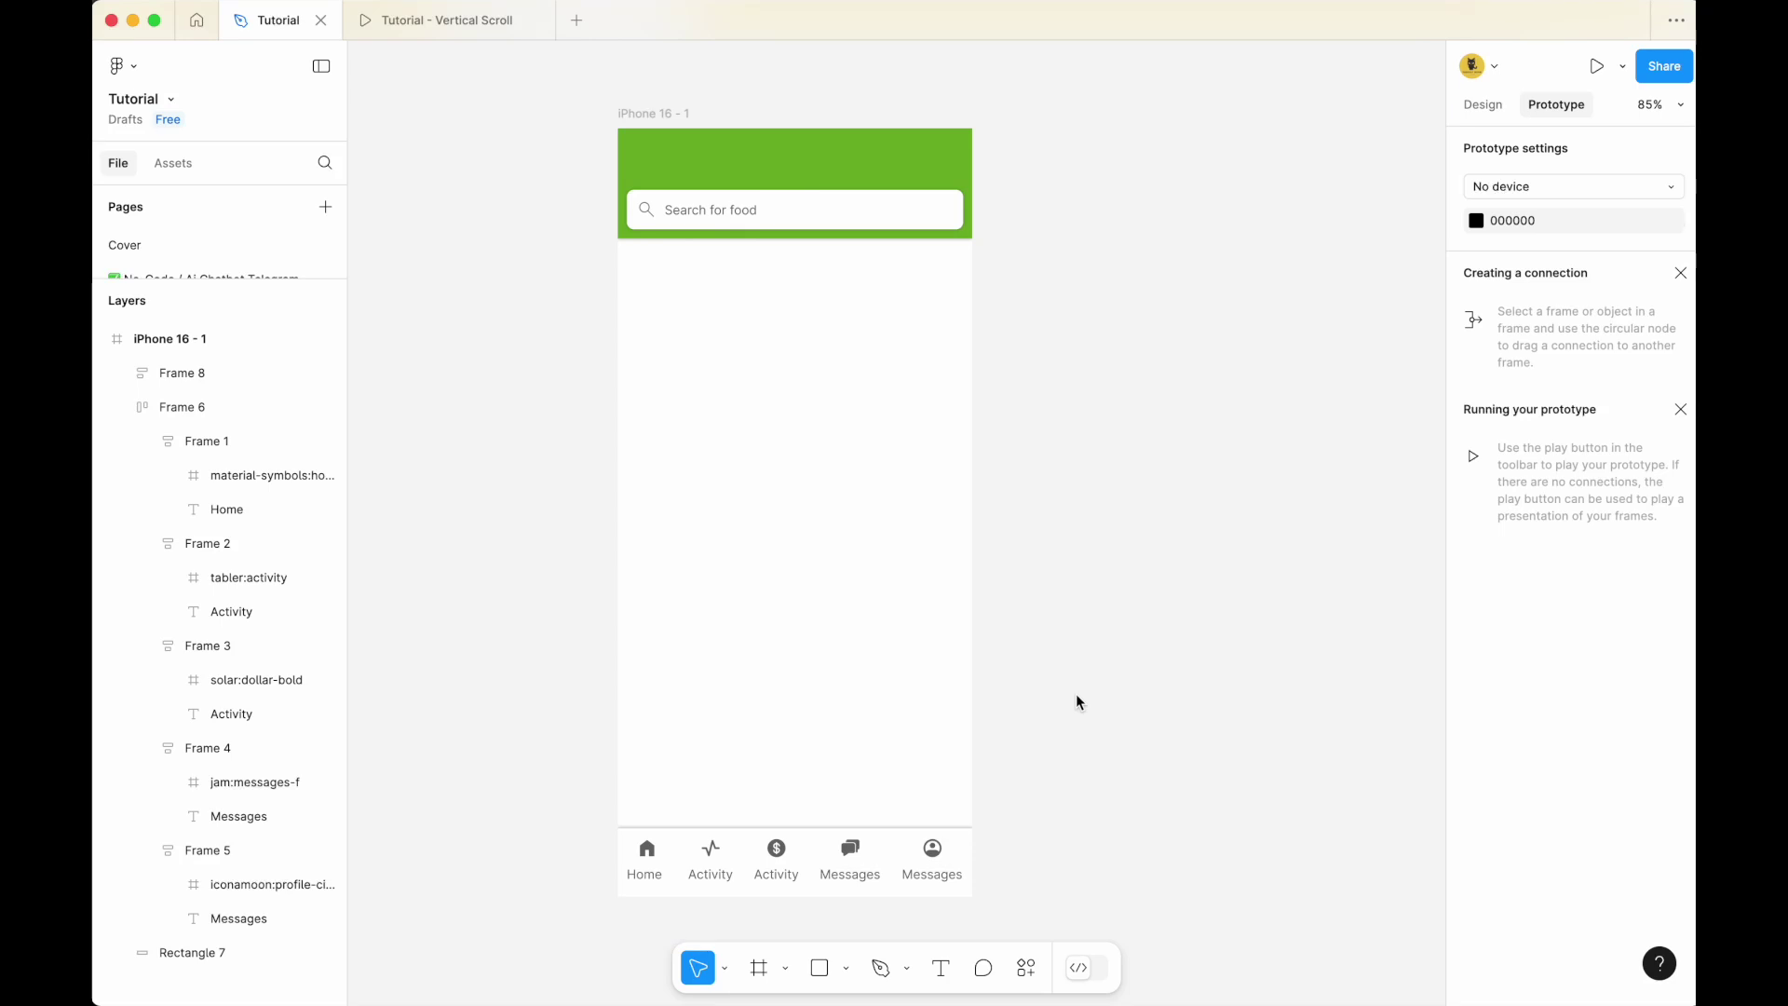
# Draw a 340×619 frame, Frame 9, to the right of the iPhone 16 - 1 screen
pyautogui.click(760, 969)
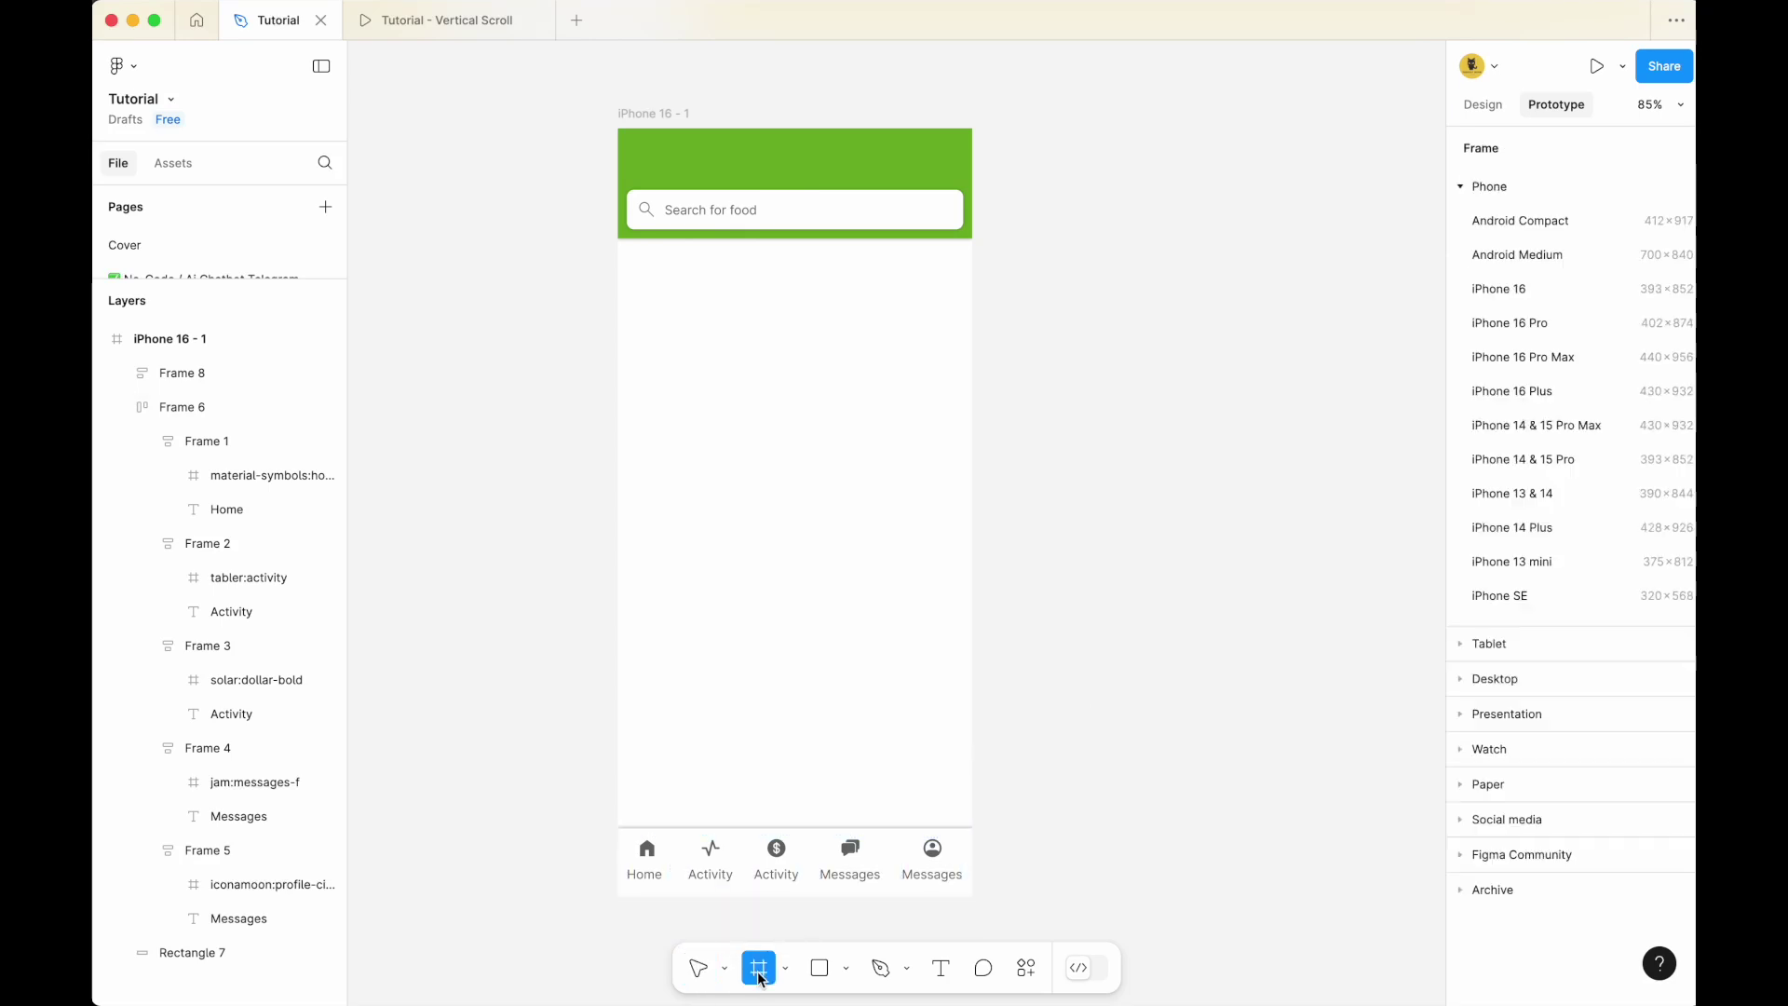
pyautogui.moveTo(993, 244); pyautogui.dragTo(1300, 802)
pyautogui.click(1485, 105)
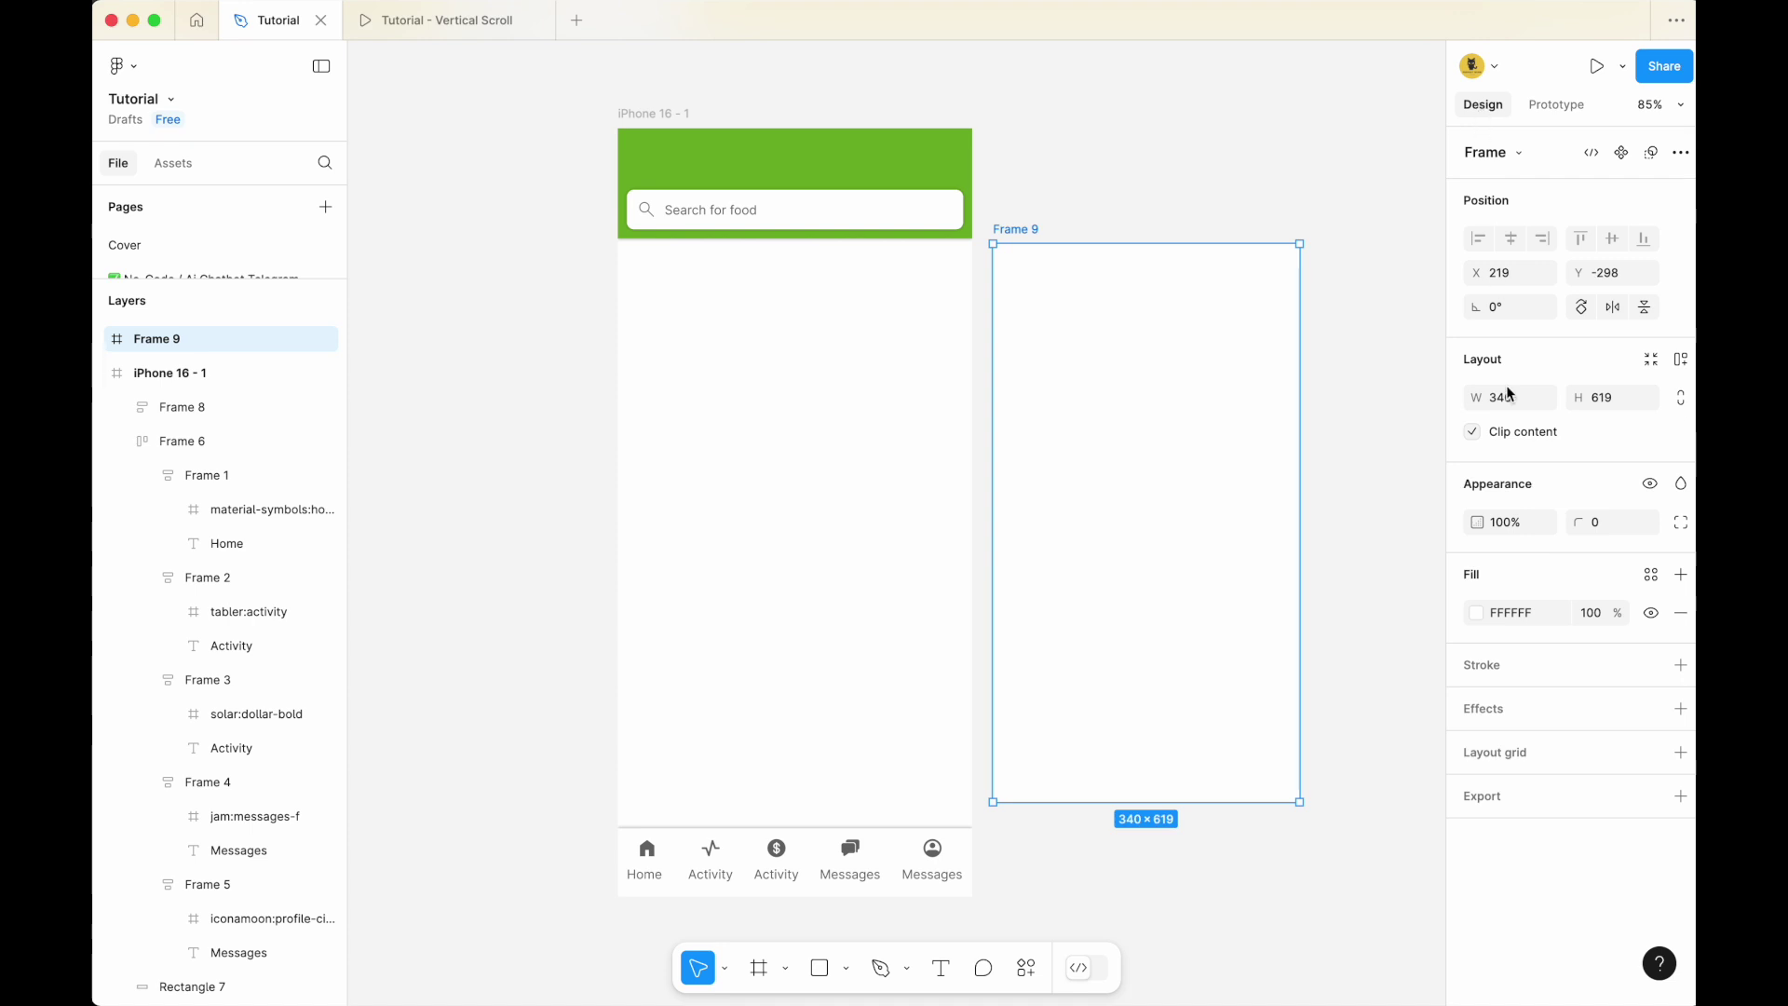
# Give Frame 9 a 4 px red (FF0000) inside stroke
pyautogui.click(1485, 676)
pyautogui.click(1608, 736)
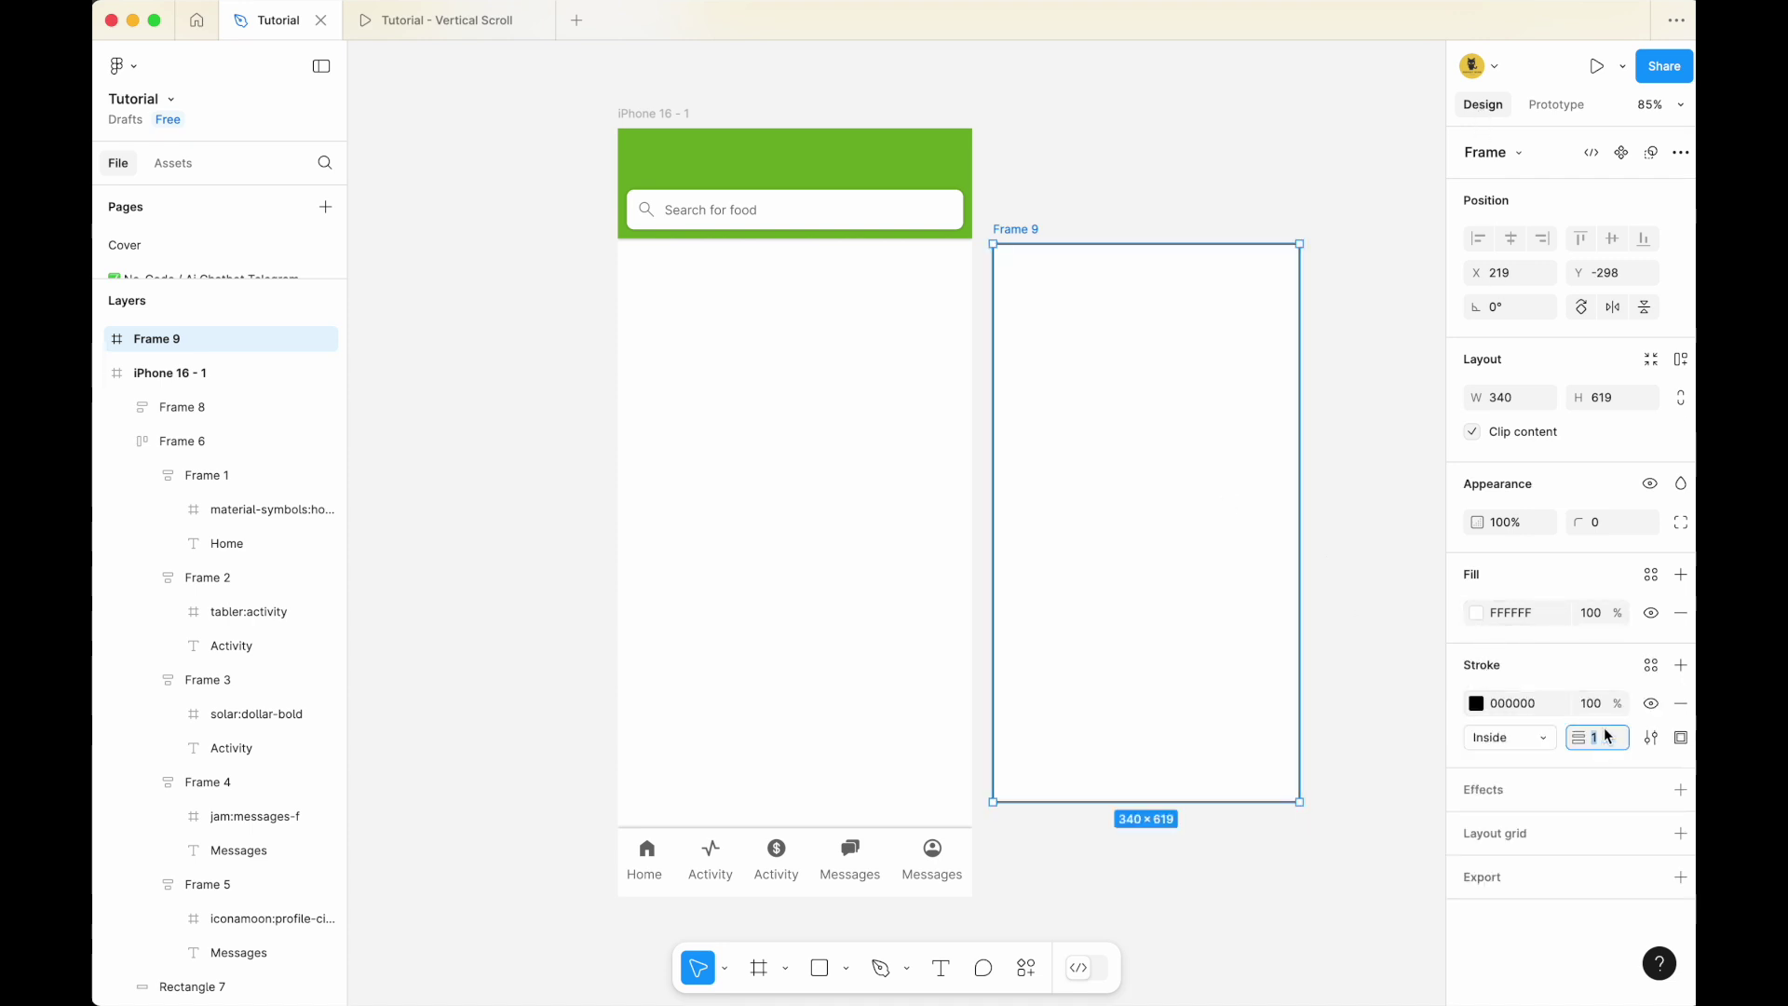
pyautogui.press('Return')
pyautogui.click(1477, 703)
pyautogui.moveTo(1388, 634); pyautogui.dragTo(1442, 394)
pyautogui.click(1369, 326)
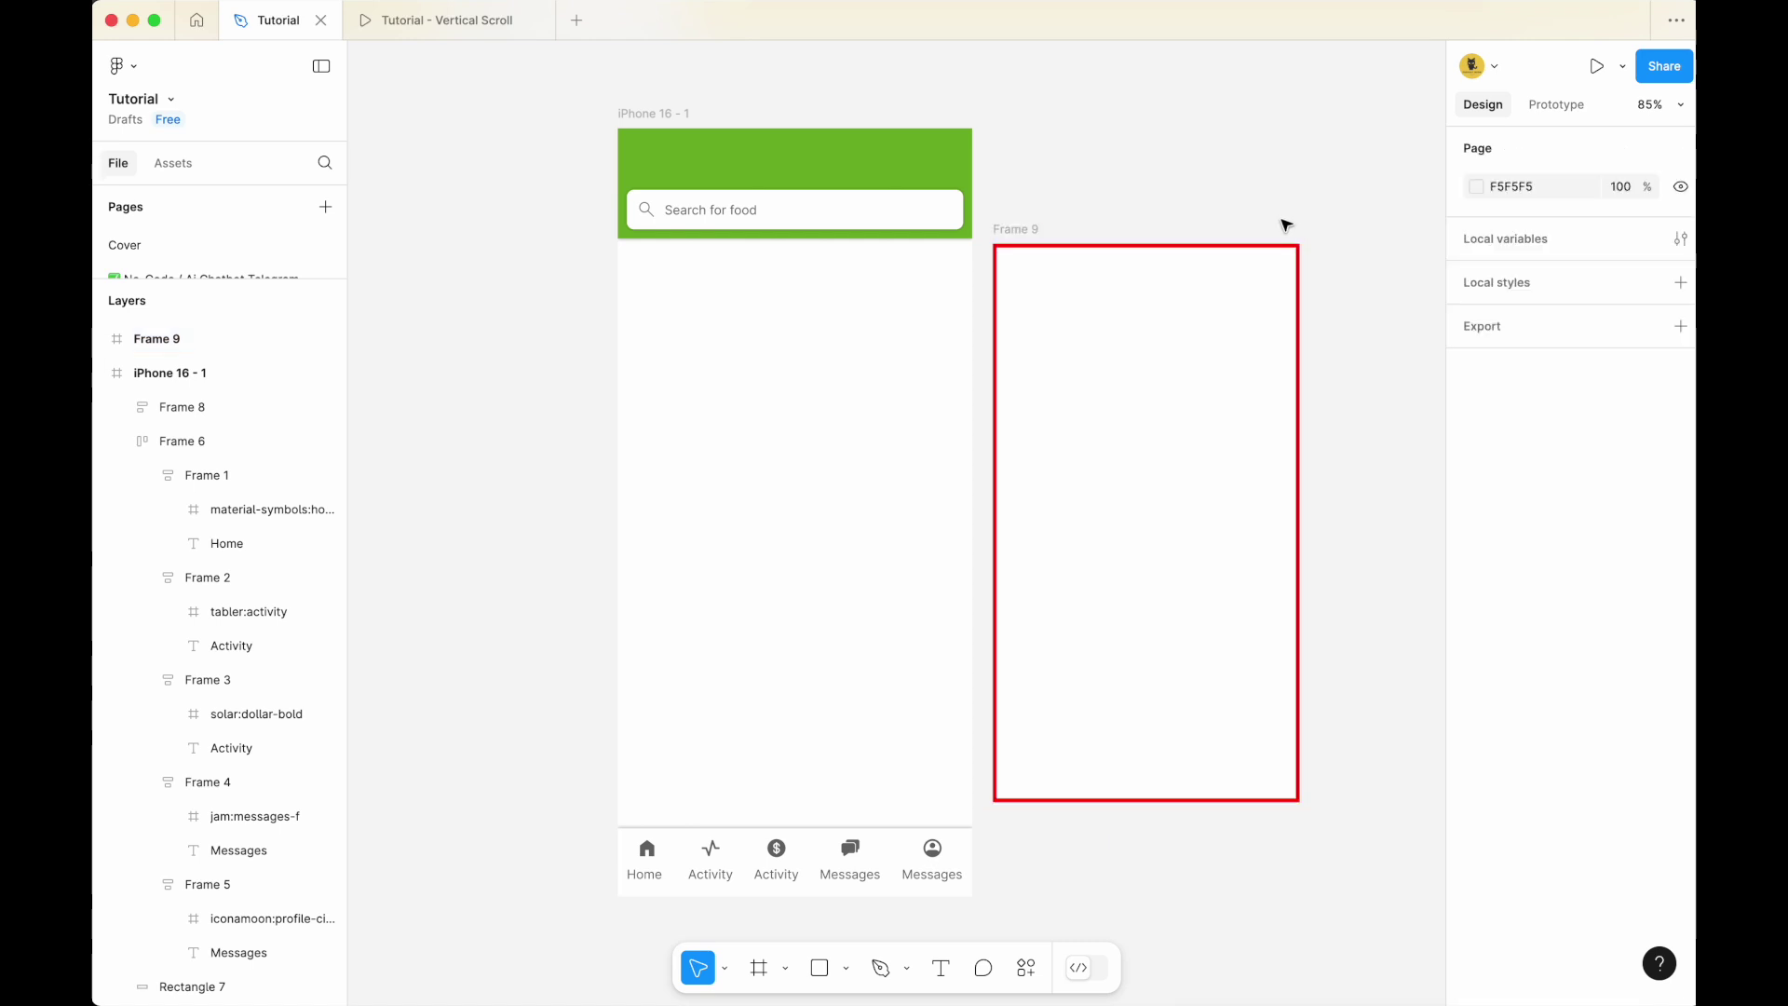
# Rename Frame 9 to 'Content Container'
pyautogui.moveTo(1025, 228); pyautogui.dragTo(1031, 235)
pyautogui.doubleClick(1030, 236)
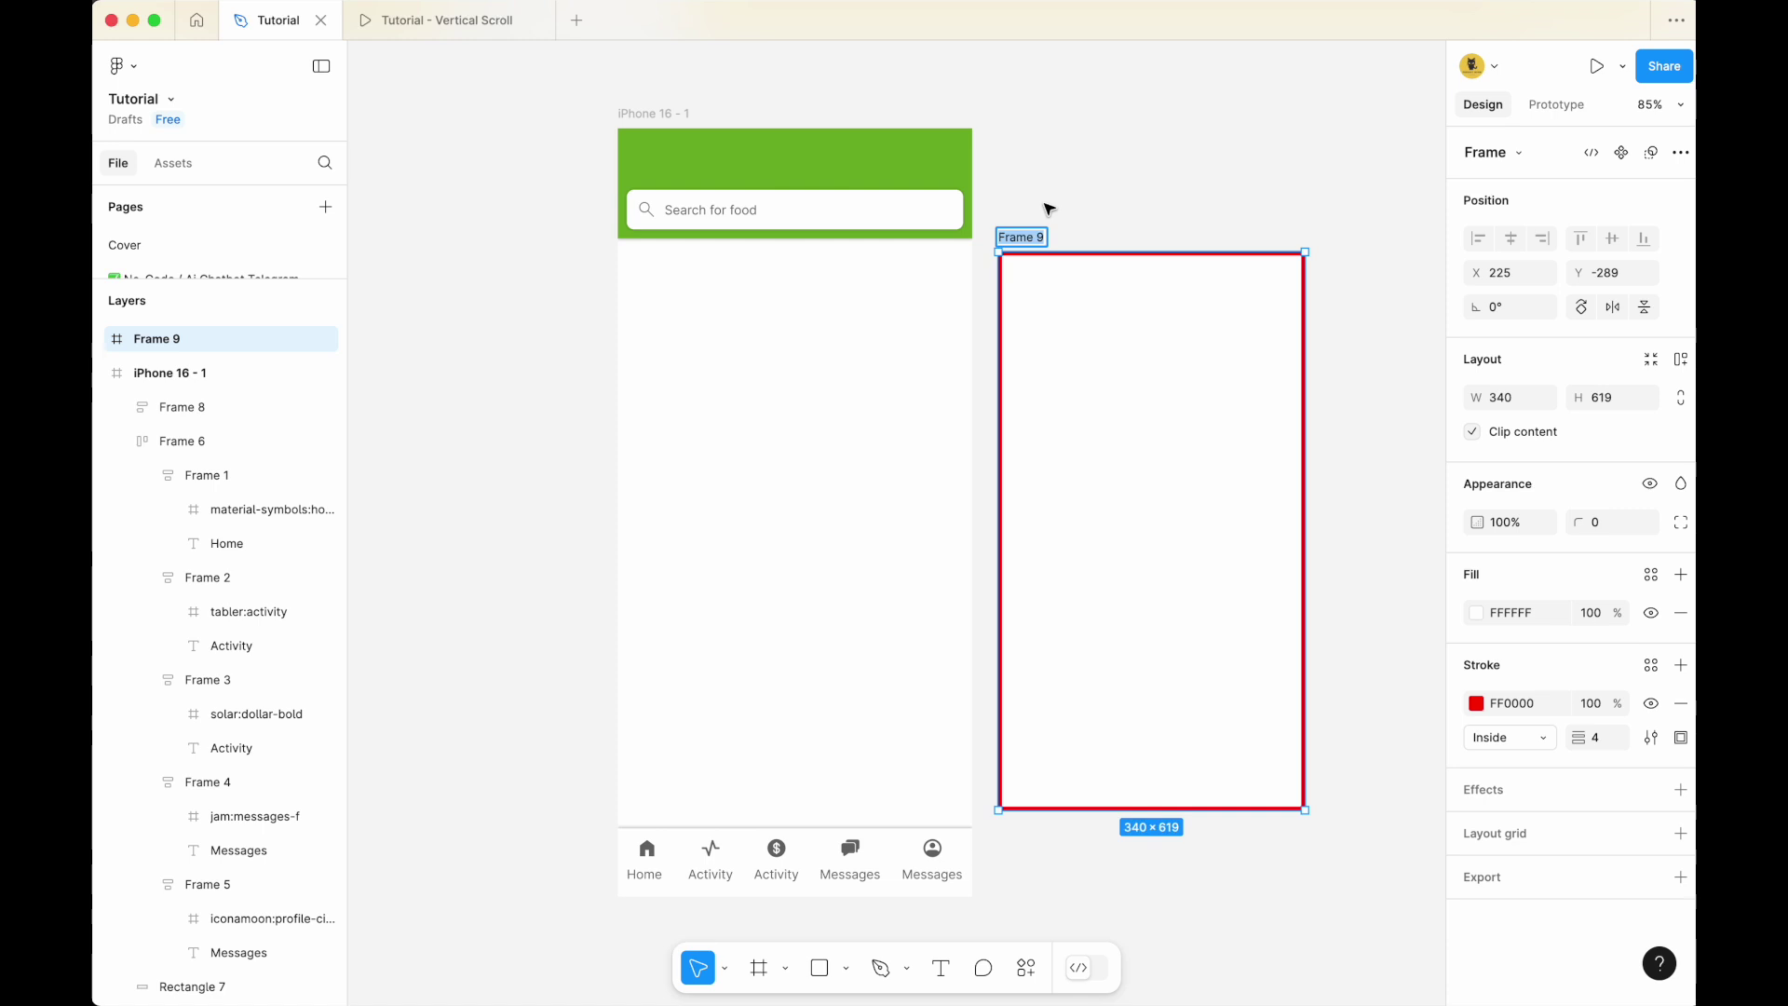
pyautogui.write('content Container')
pyautogui.press('Return')
pyautogui.click(1060, 225)
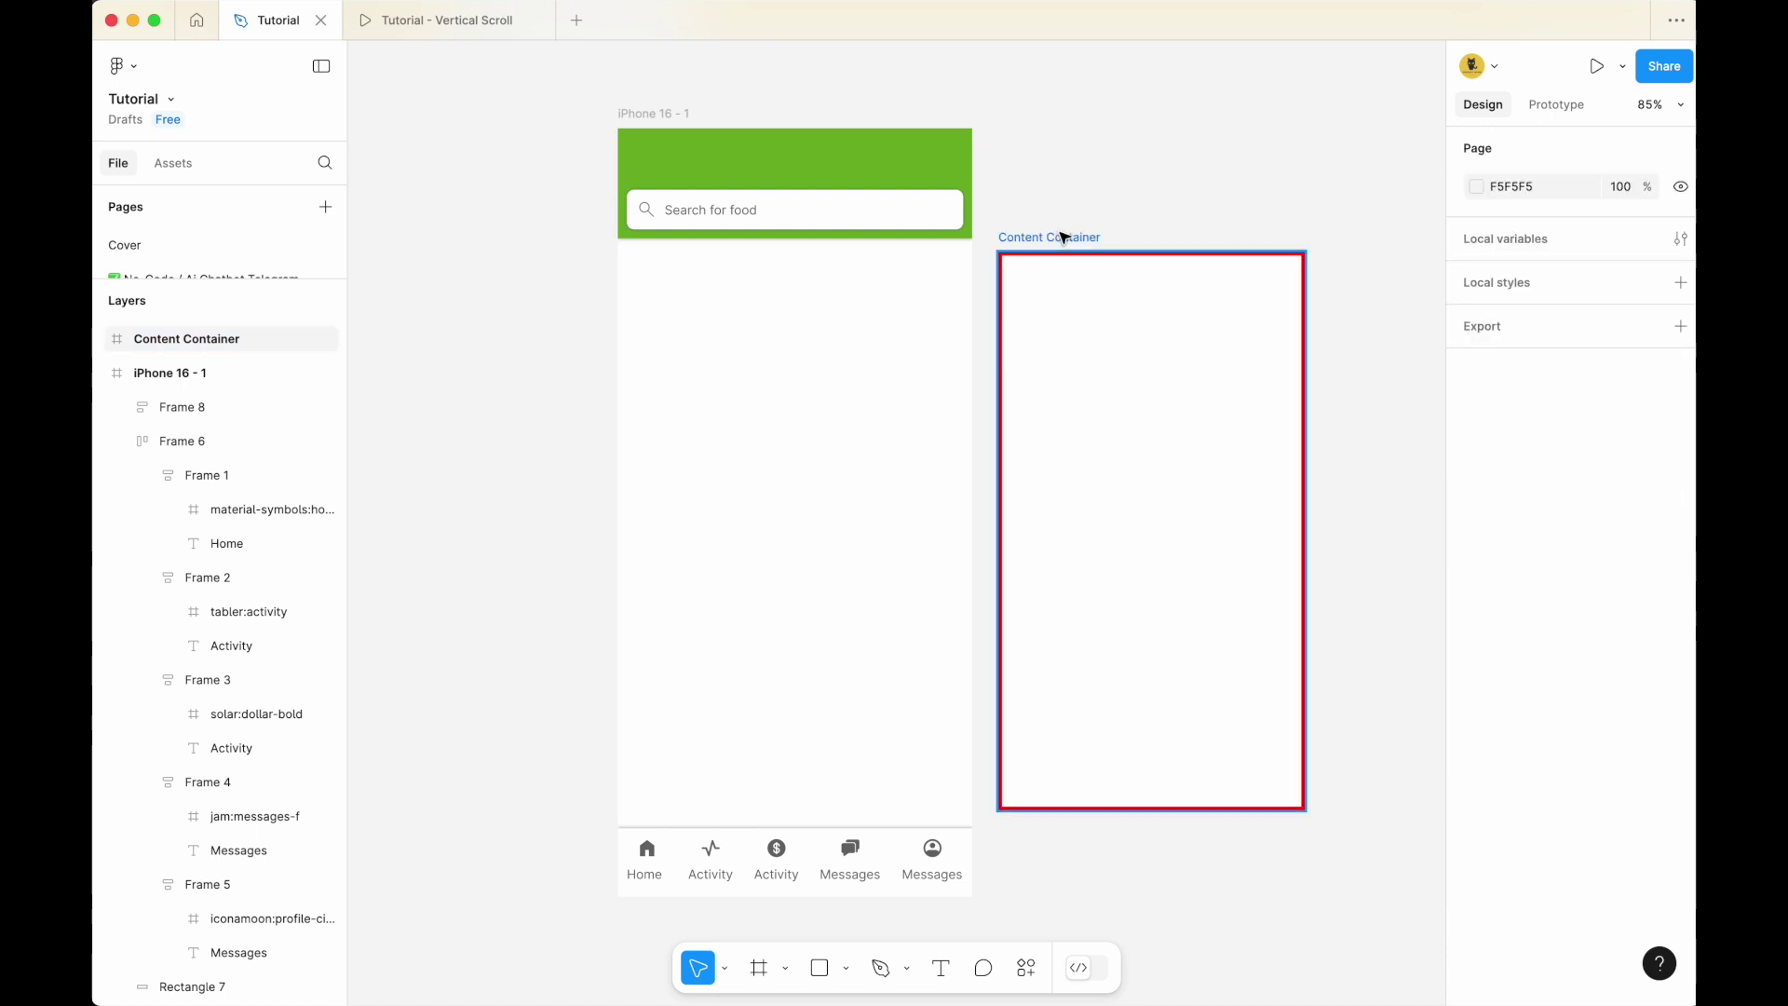
# Move Content Container into iPhone 16 - 1 below the header and resize it to 393×654
pyautogui.moveTo(1065, 245); pyautogui.dragTo(1084, 241)
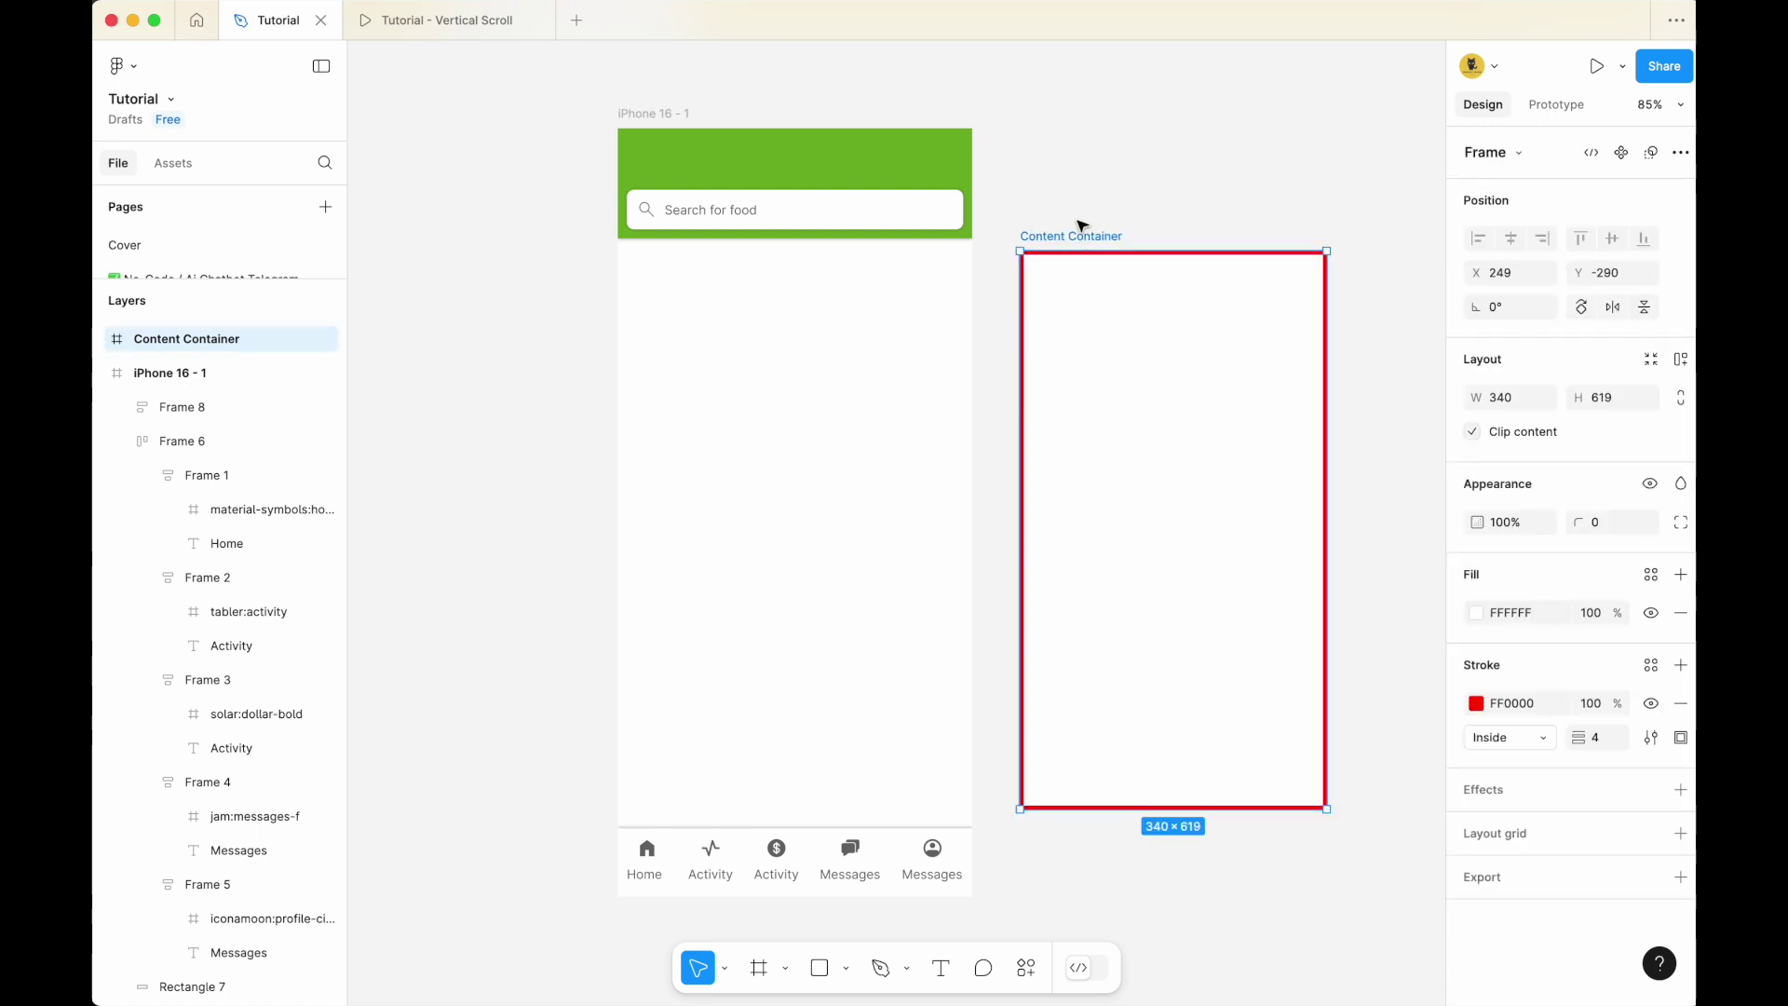
pyautogui.moveTo(1083, 240)
pyautogui.mouseDown()
pyautogui.moveTo(947, 287)
pyautogui.moveTo(689, 240)
pyautogui.moveTo(758, 431)
pyautogui.moveTo(776, 419)
pyautogui.mouseUp()
pyautogui.moveTo(924, 420); pyautogui.dragTo(972, 416)
pyautogui.moveTo(915, 798); pyautogui.dragTo(925, 827)
pyautogui.click(1031, 652)
pyautogui.click(902, 467)
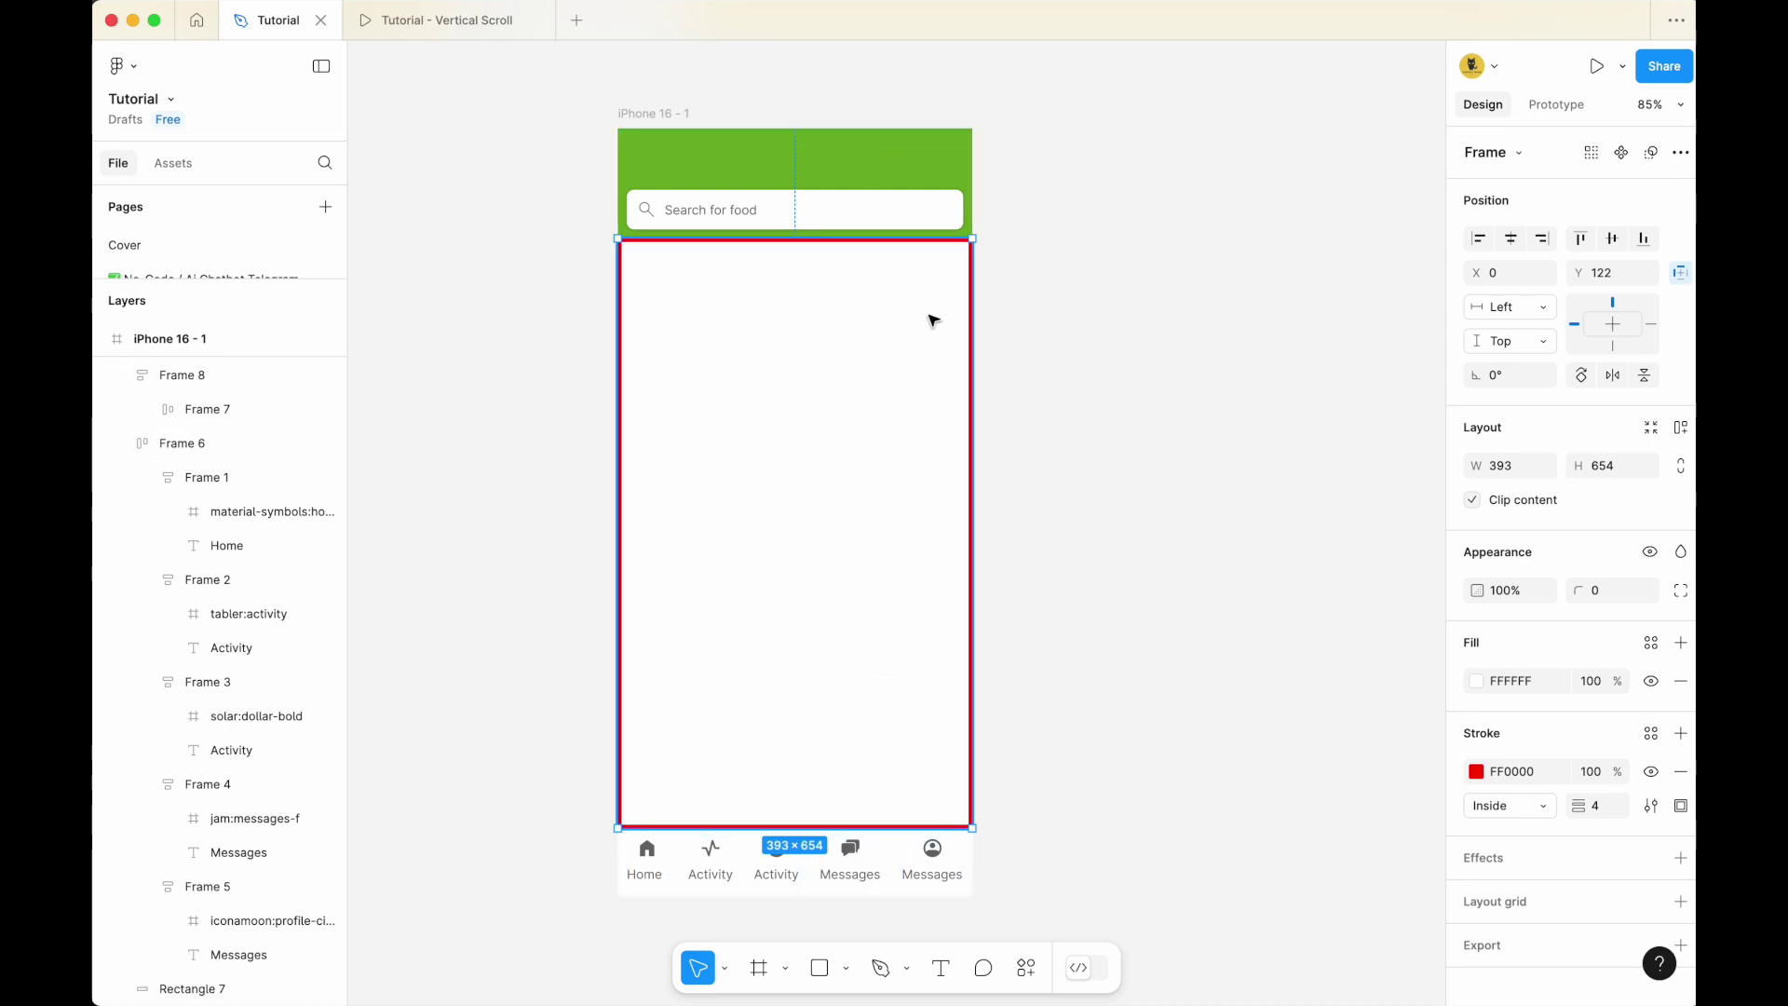
pyautogui.click(1001, 643)
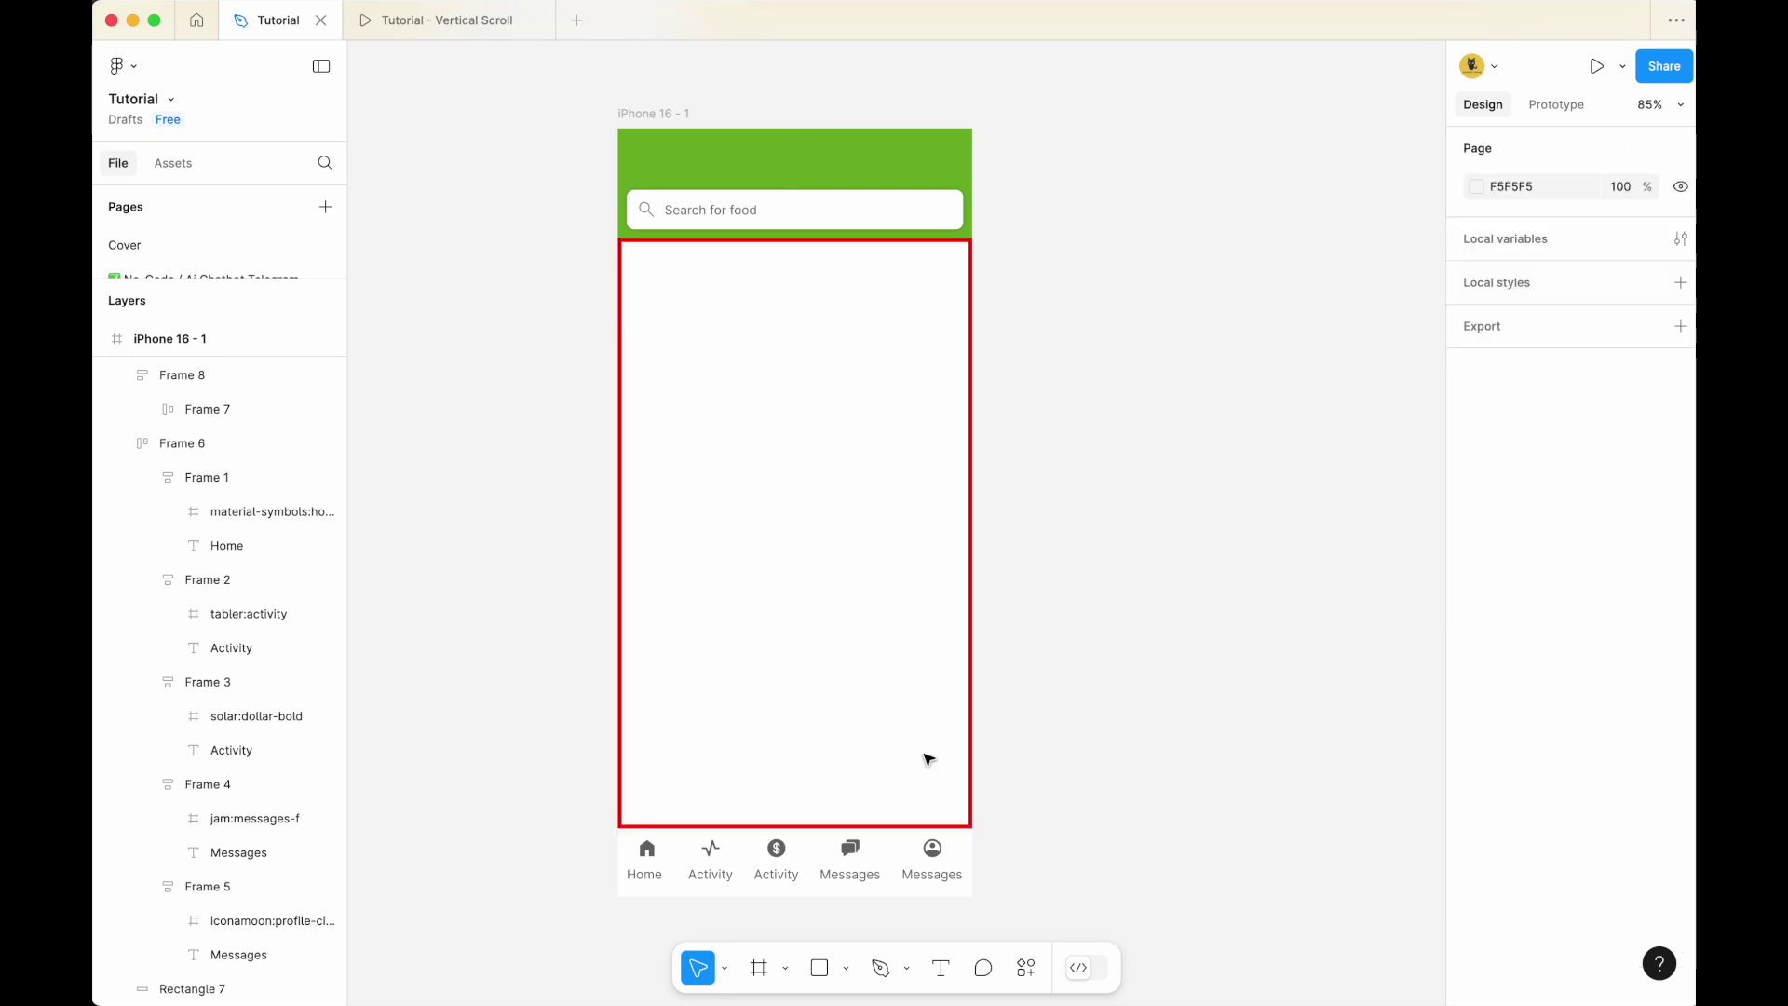
# Draw a gray 271×66 rectangle, place a copy directly below it, and select both
pyautogui.click(820, 976)
pyautogui.moveTo(1027, 252); pyautogui.dragTo(1271, 312)
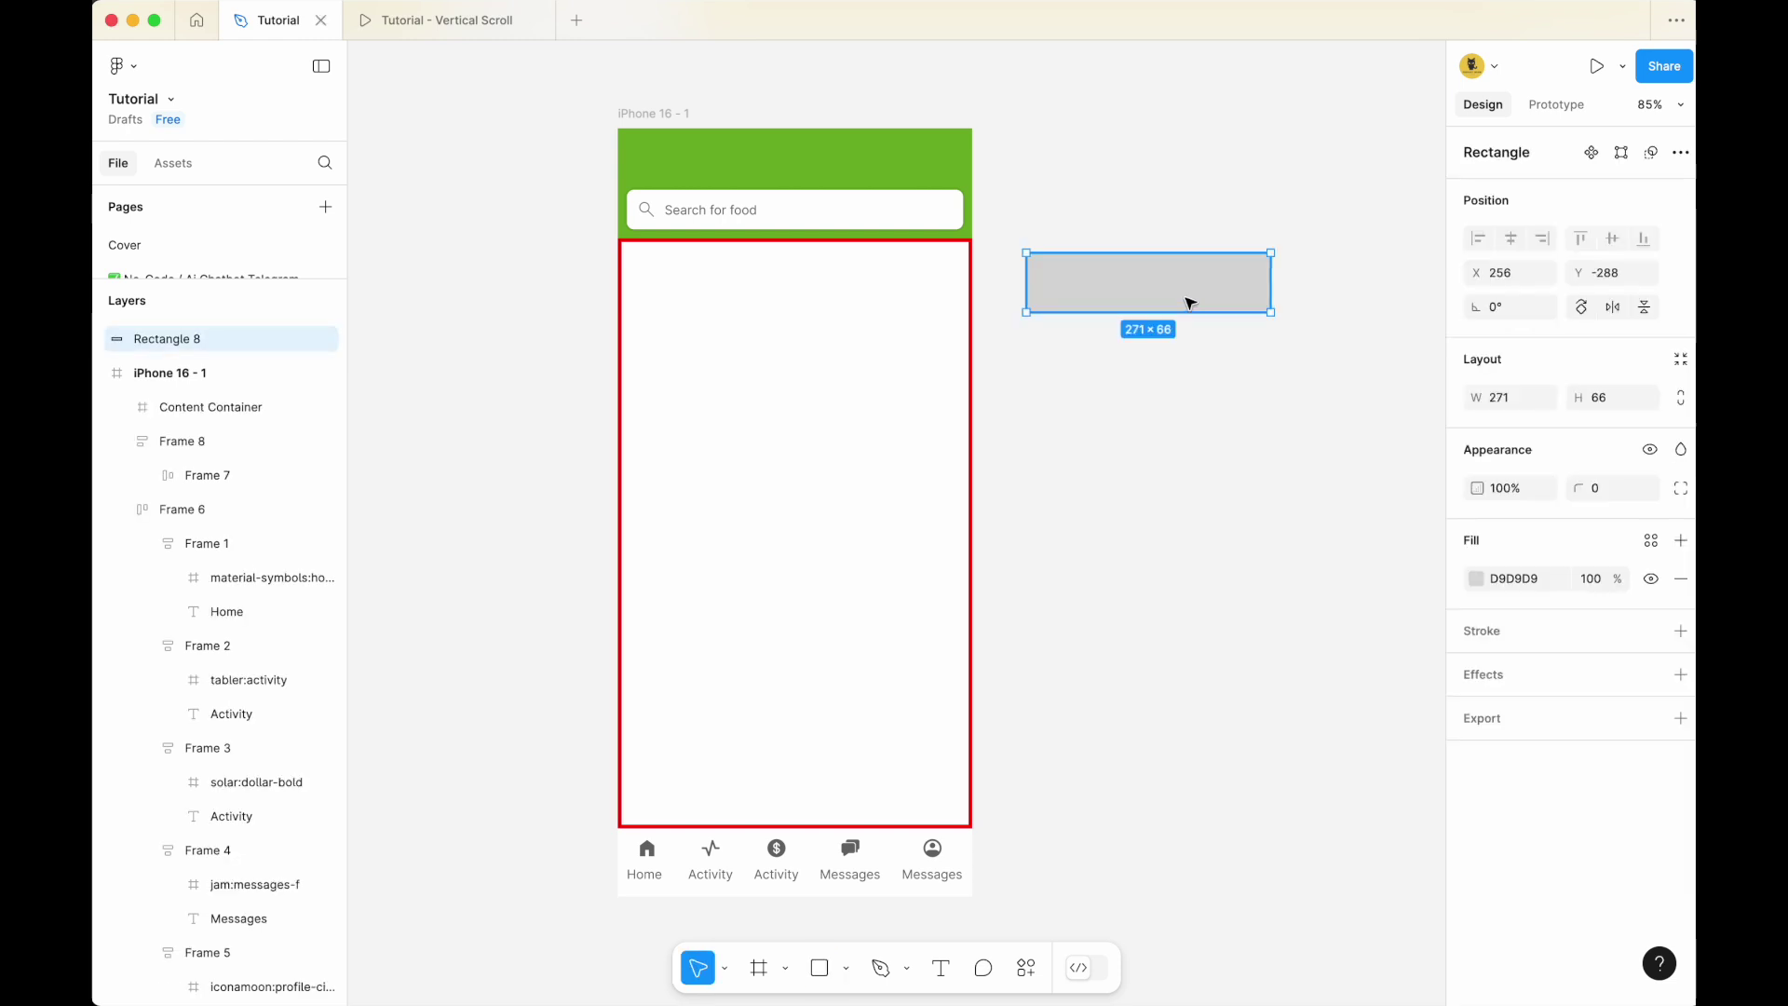
pyautogui.press('super+d')
pyautogui.moveTo(1189, 304); pyautogui.dragTo(1206, 385)
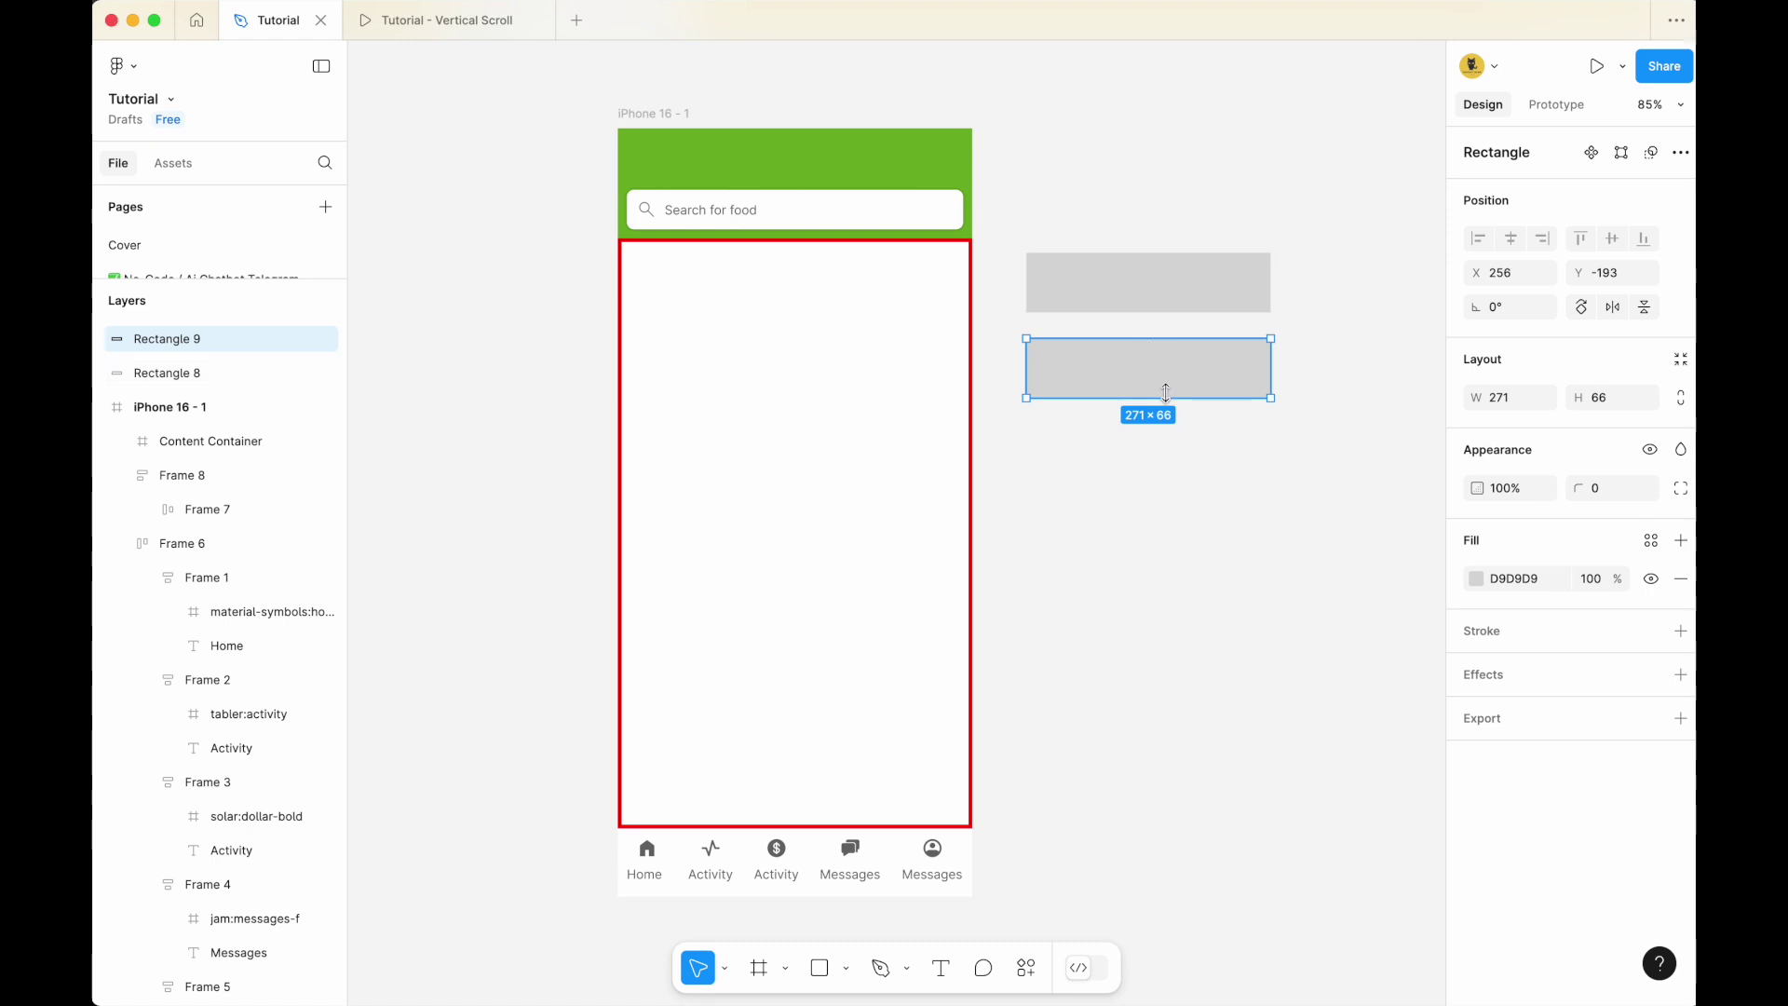
pyautogui.moveTo(1109, 200); pyautogui.dragTo(1216, 484)
pyautogui.rightClick(1202, 299)
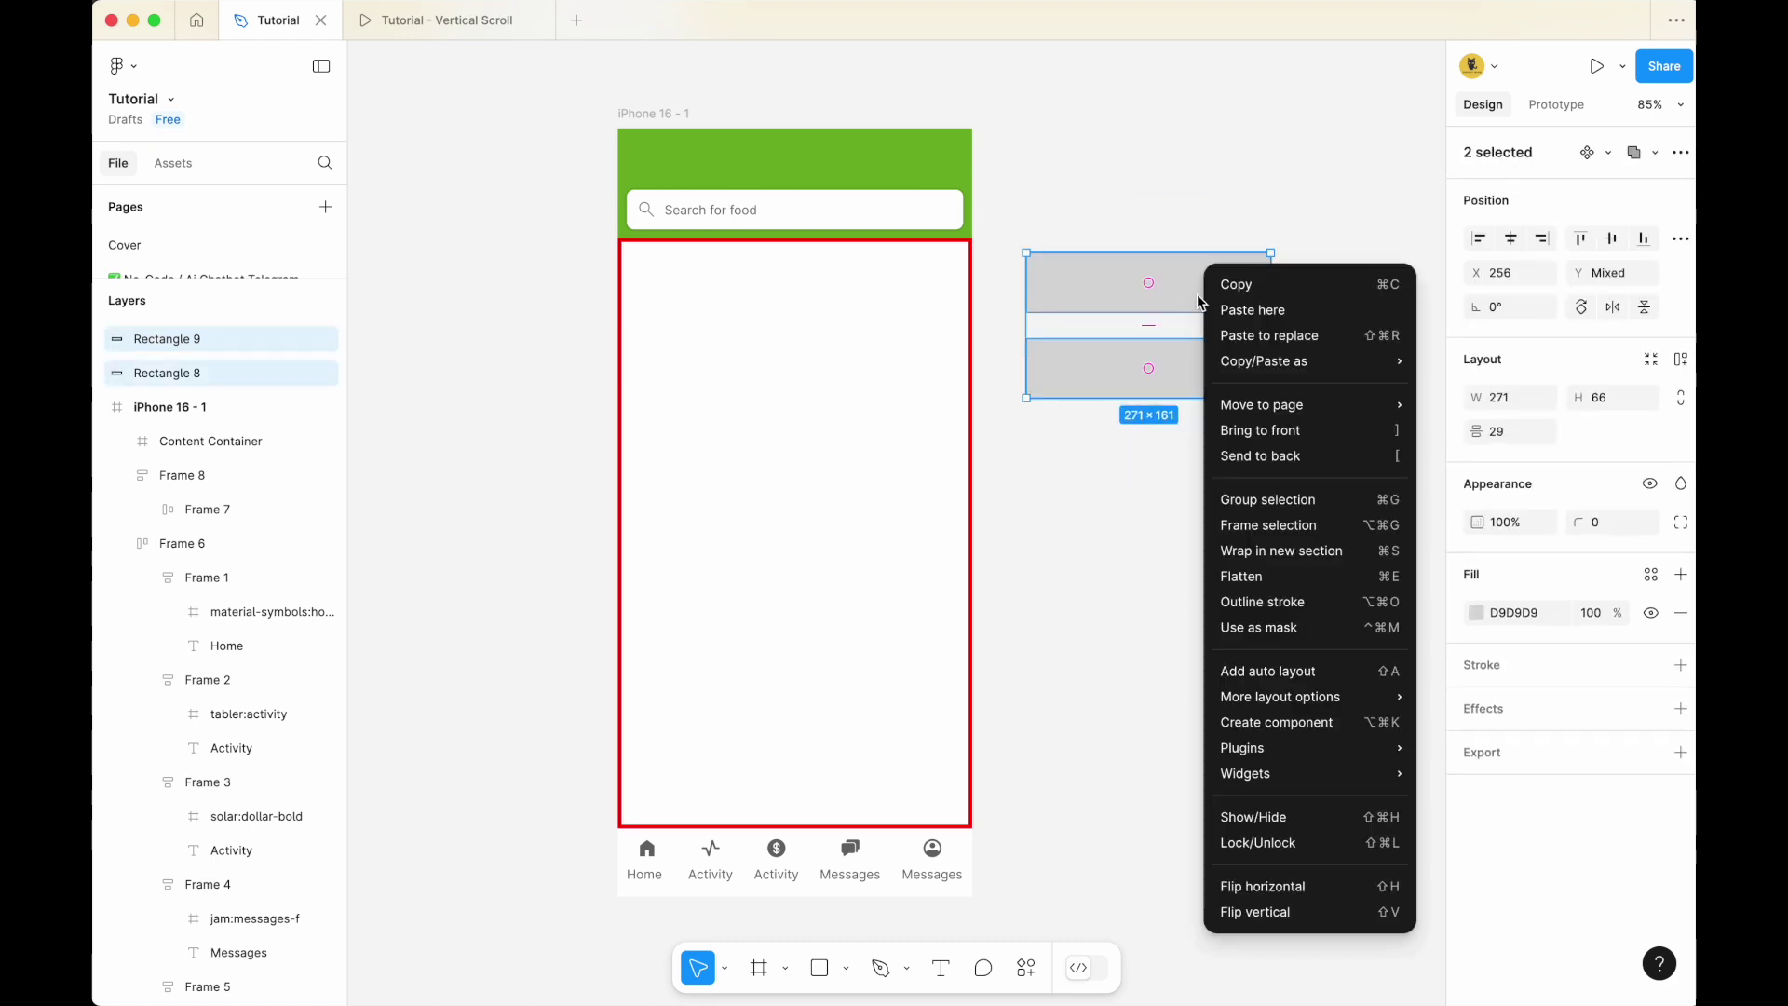
# Wrap the two rectangles in a vertical auto-layout frame named Content
pyautogui.click(1317, 682)
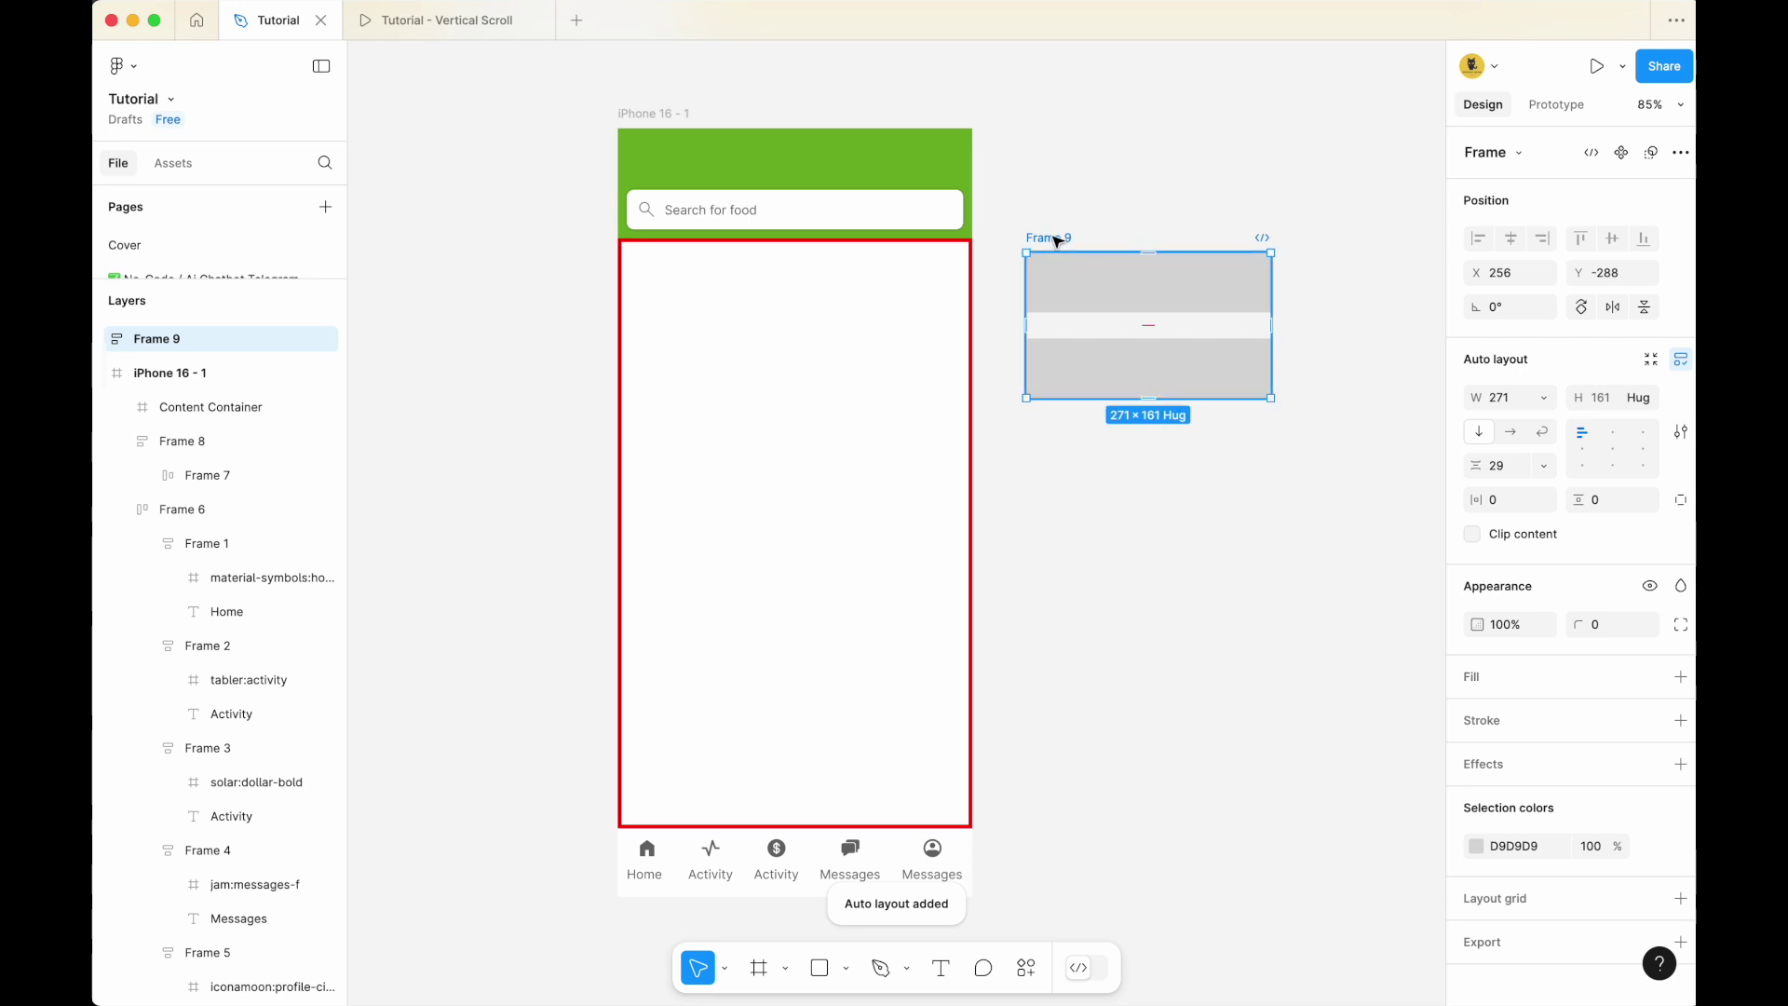
pyautogui.write('Conta')
pyautogui.write('nt')
pyautogui.press('Return')
# Nudge the Content frame slightly left and compare it with Content Container
pyautogui.click(1081, 200)
pyautogui.moveTo(1051, 238); pyautogui.dragTo(1043, 238)
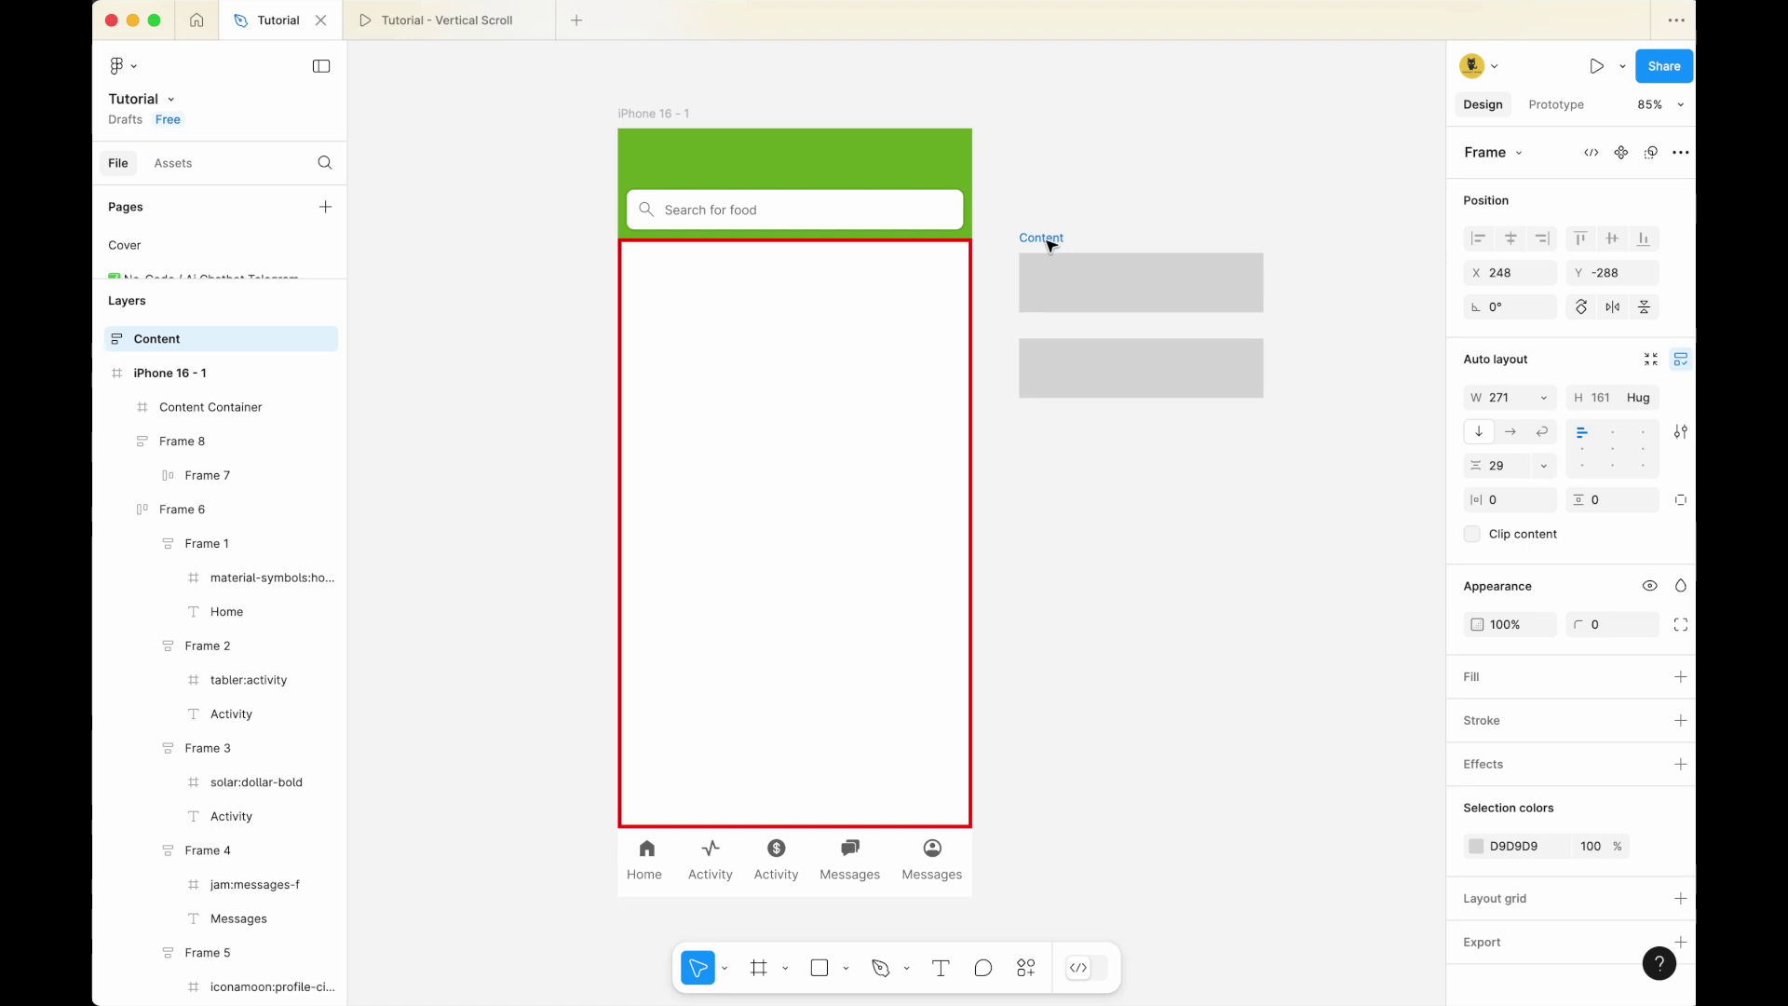
pyautogui.click(1062, 208)
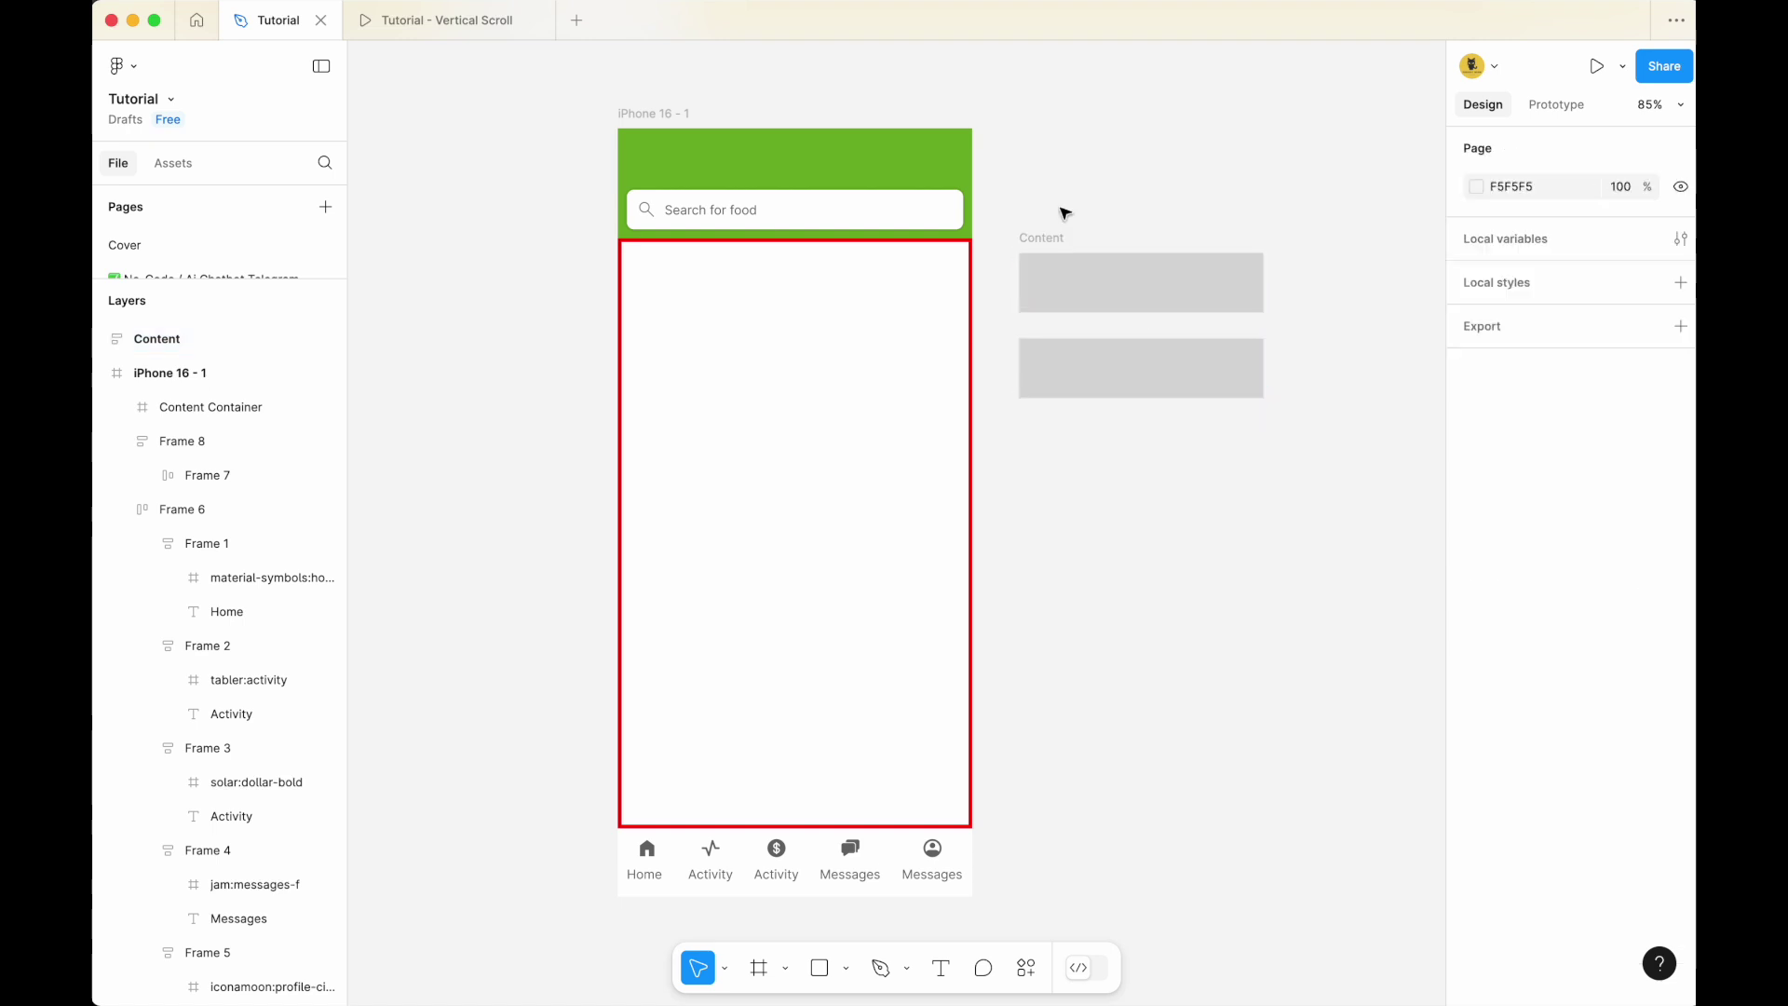
pyautogui.click(1060, 235)
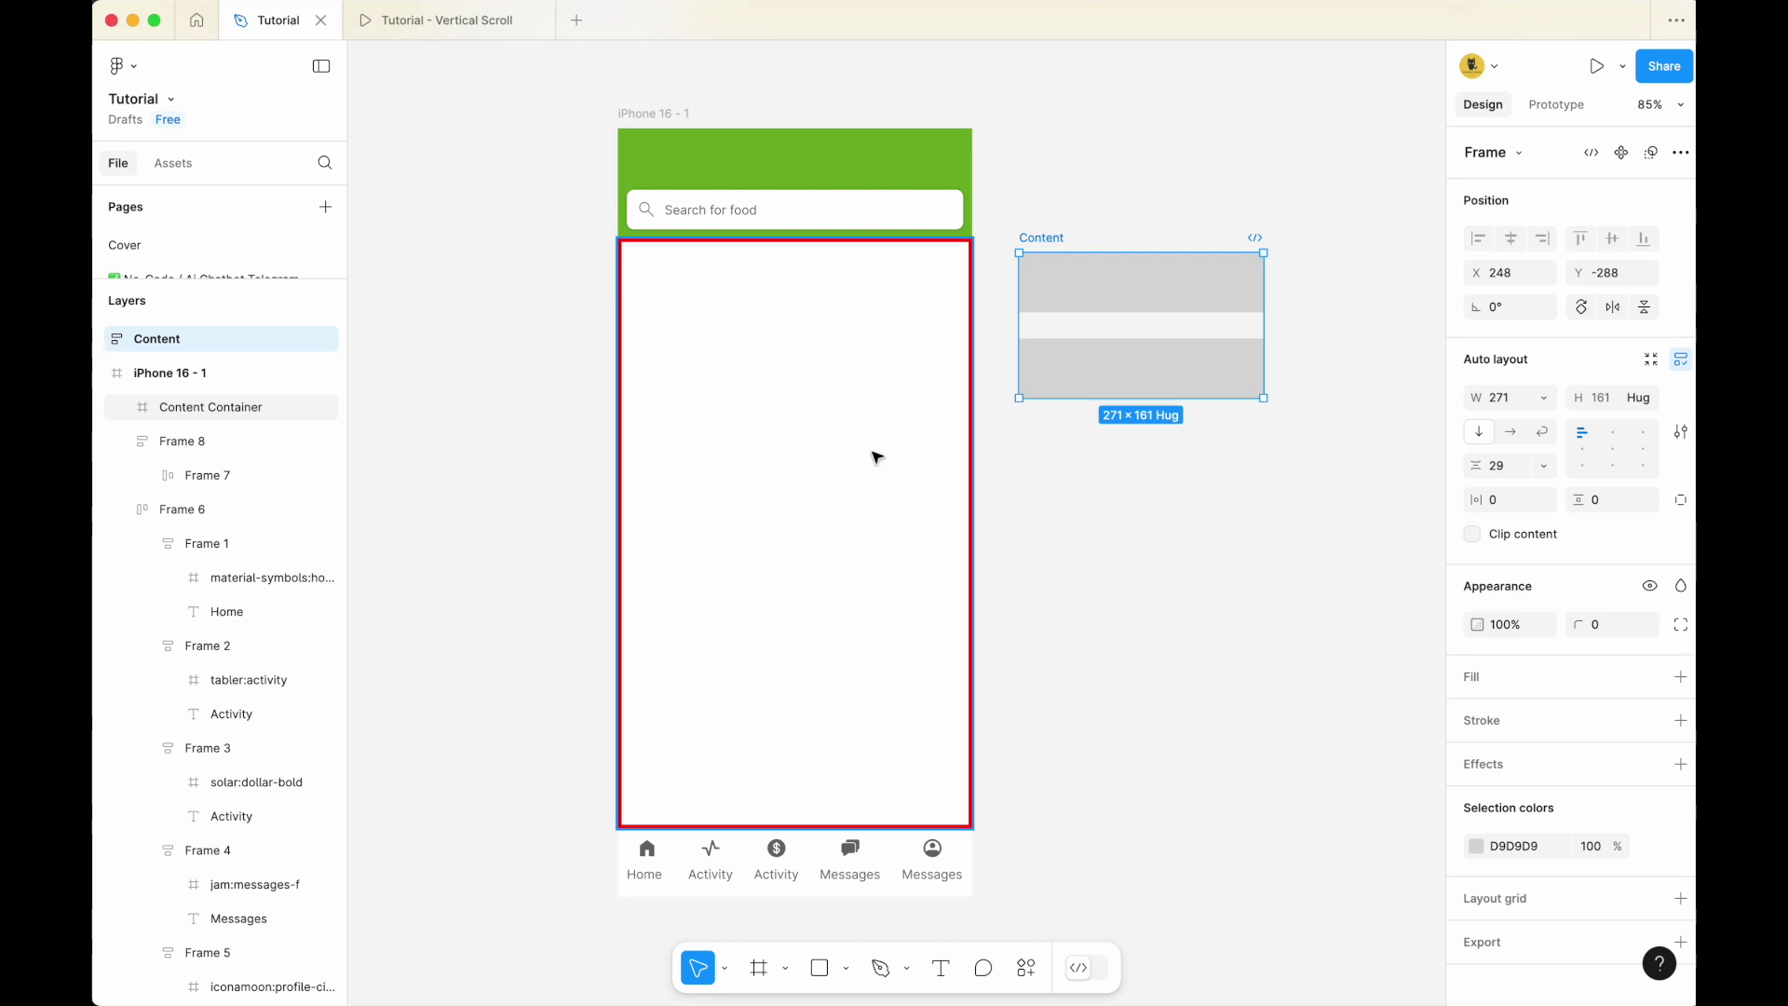
pyautogui.click(880, 335)
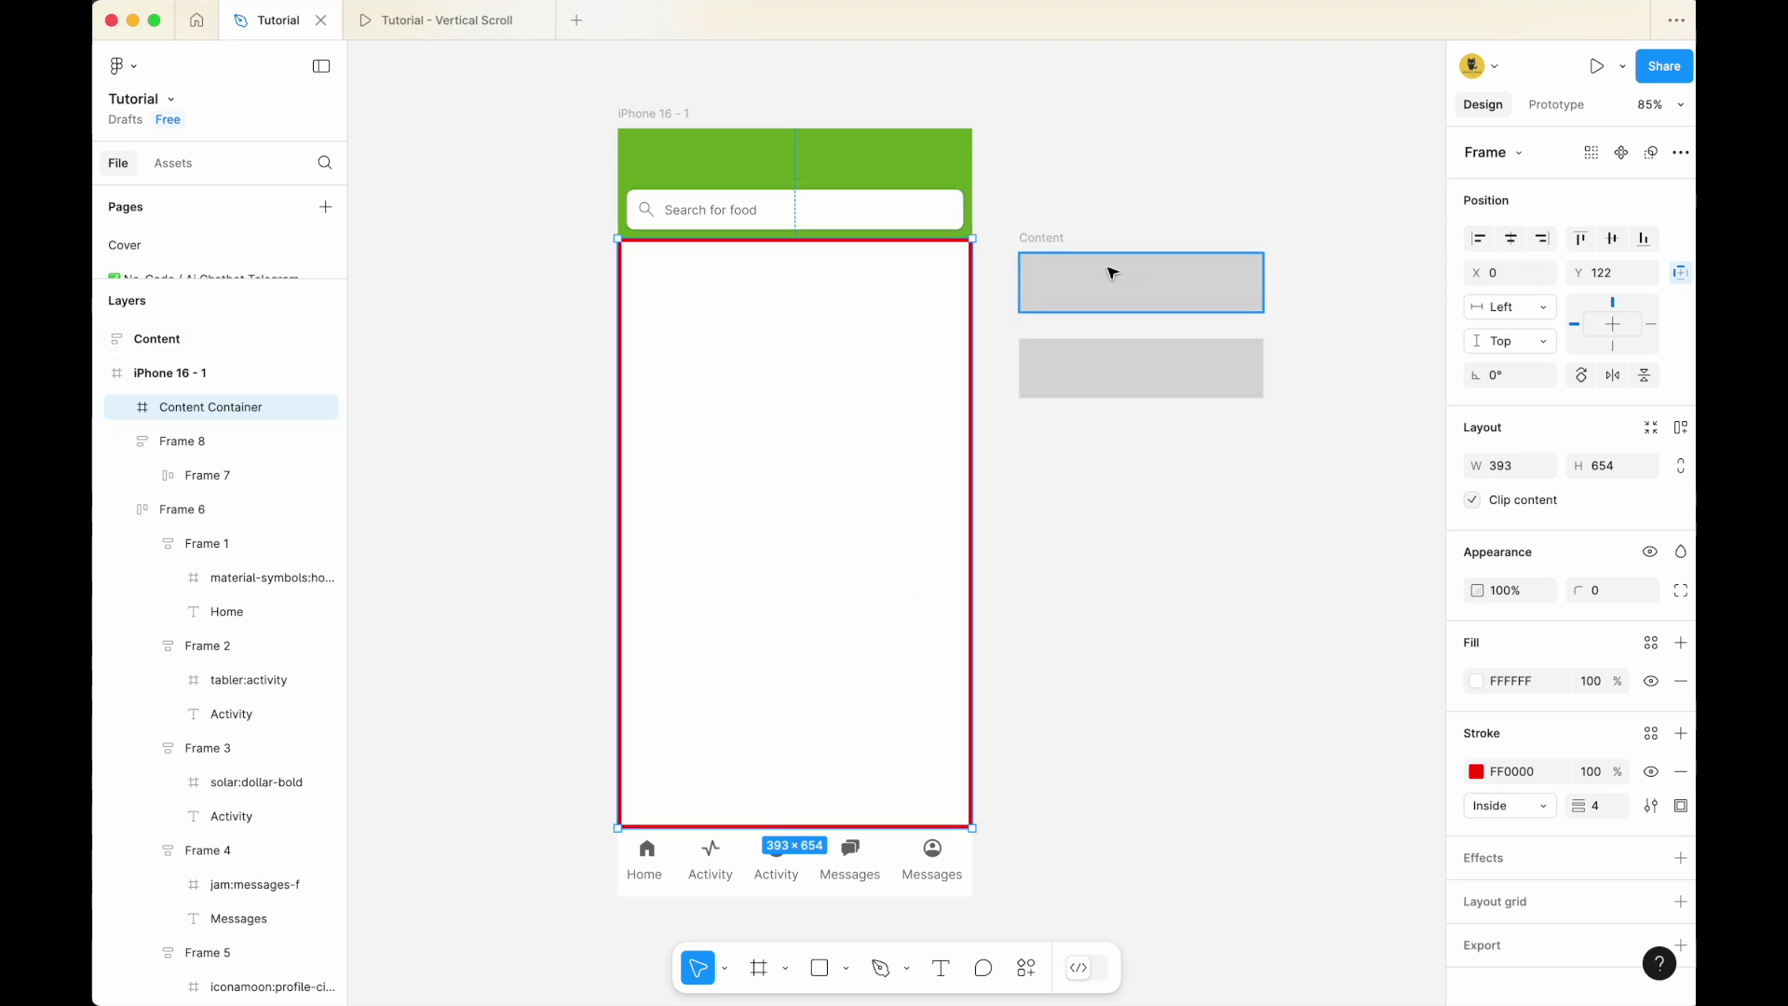
pyautogui.click(1070, 239)
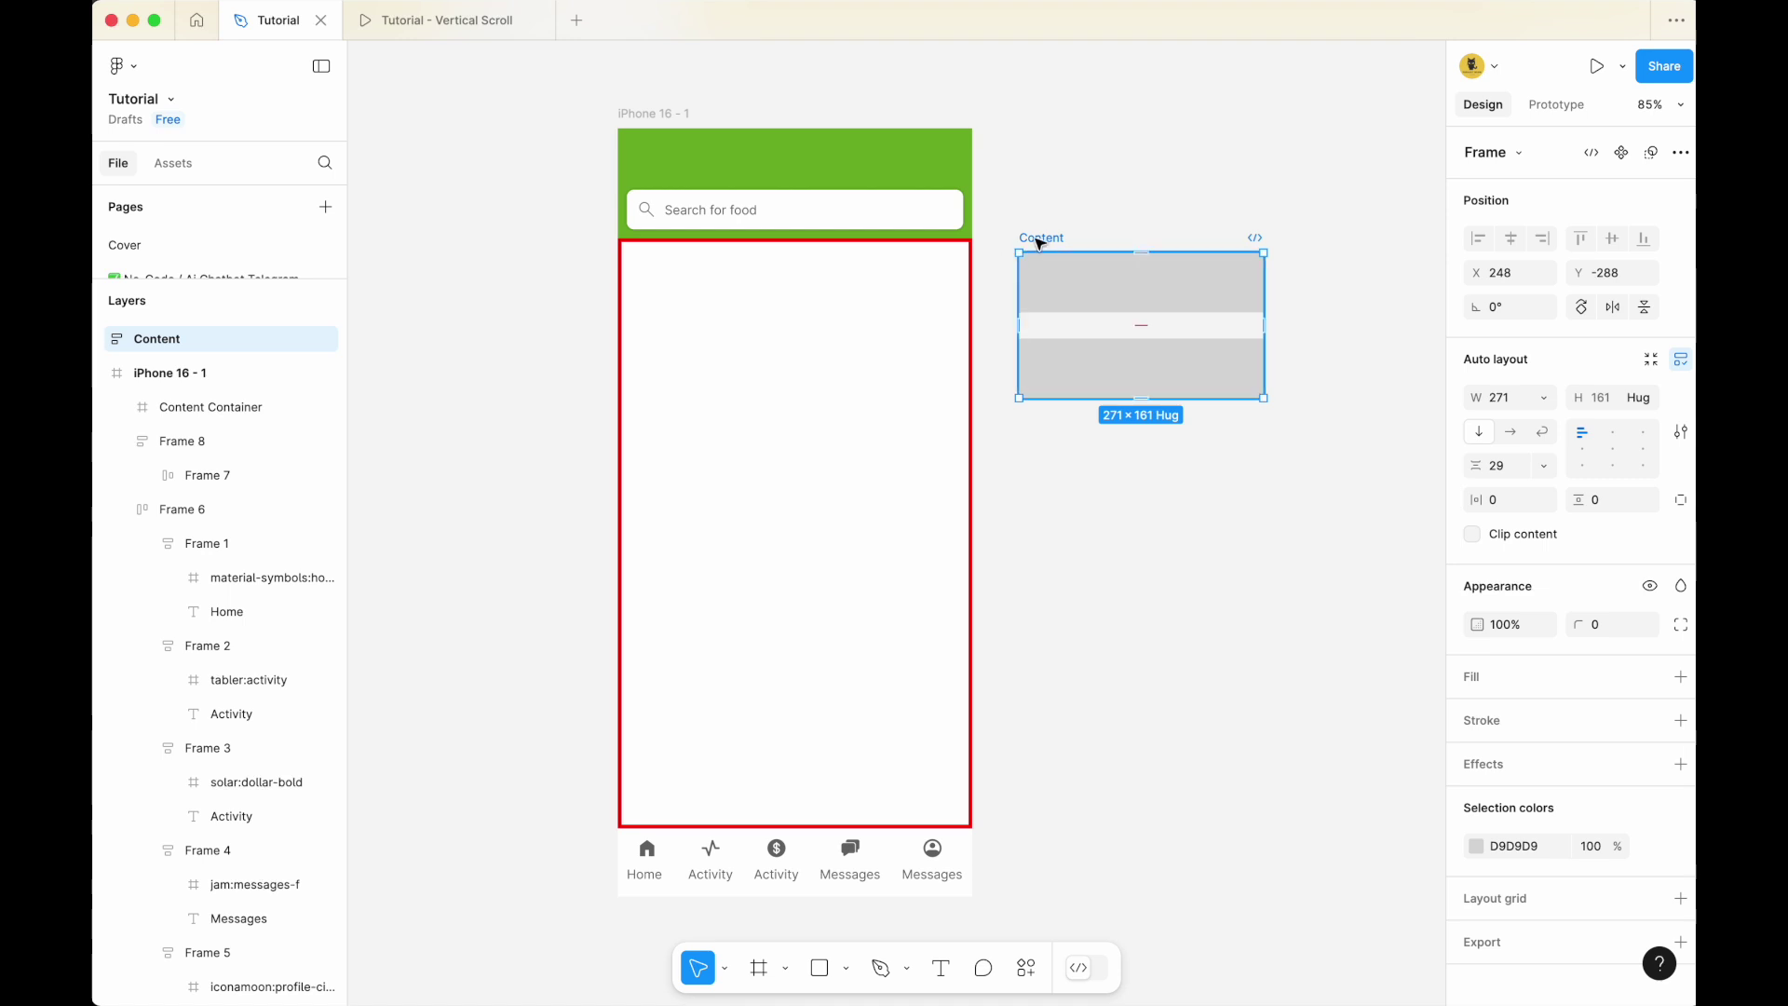
pyautogui.click(880, 386)
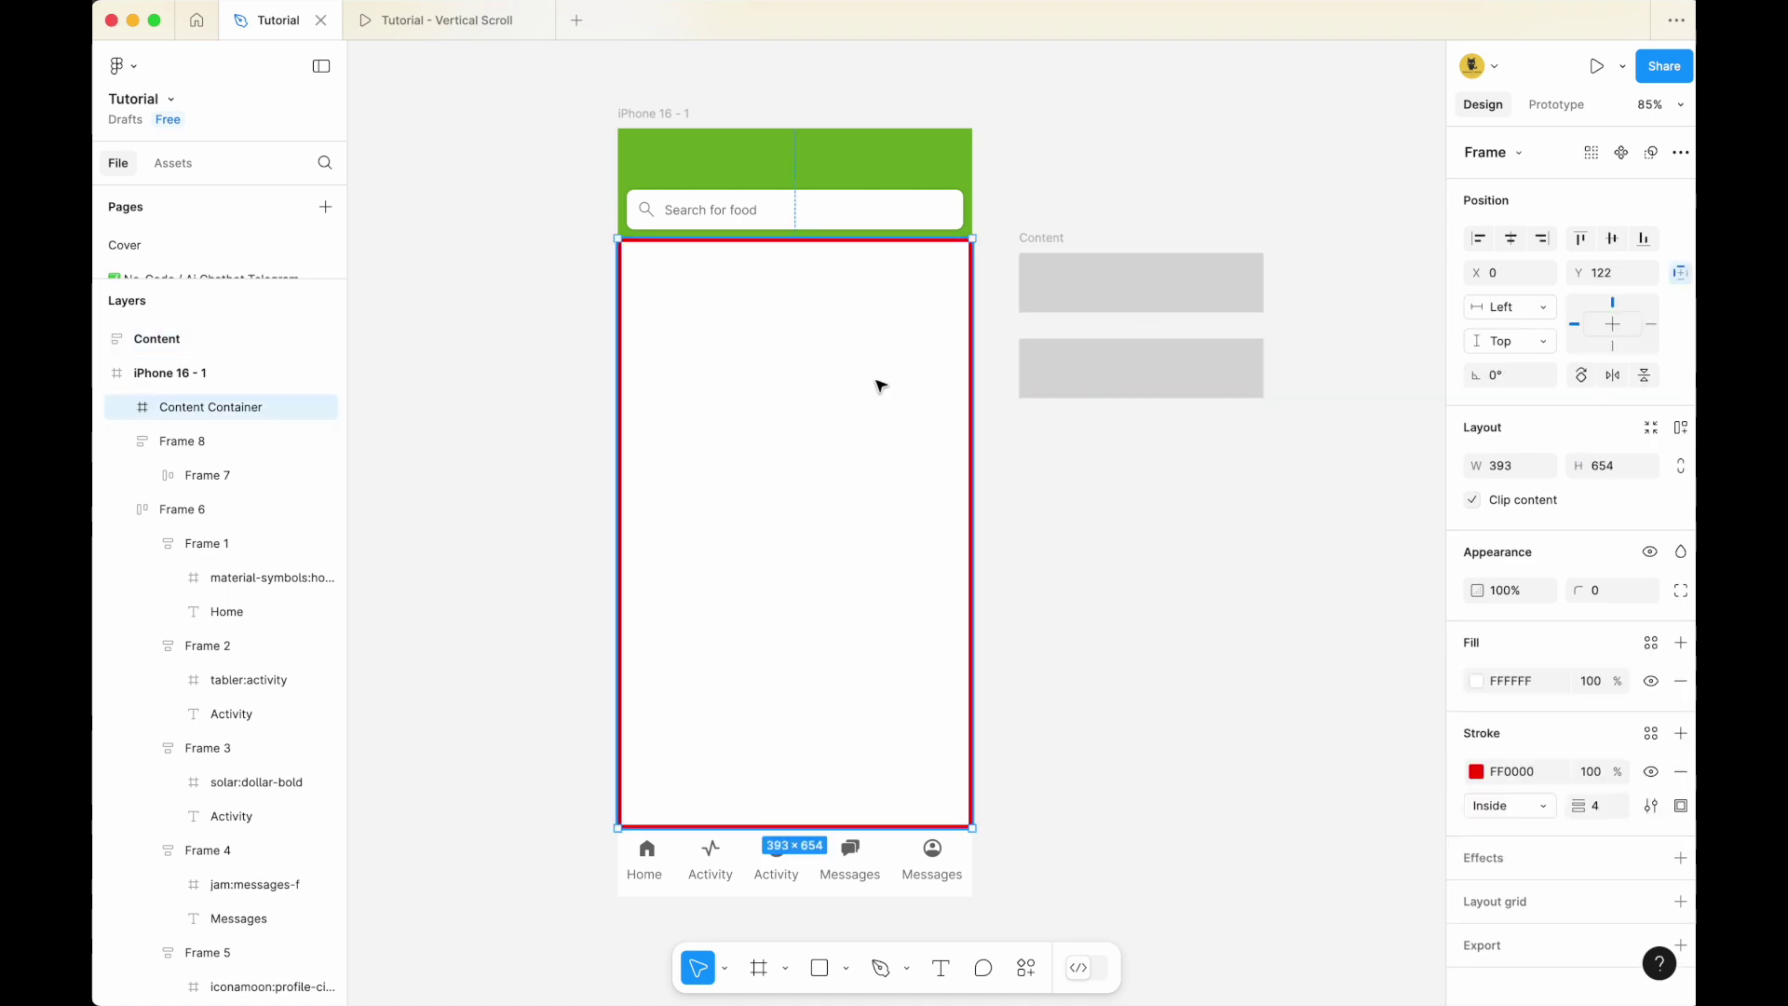
pyautogui.click(1047, 240)
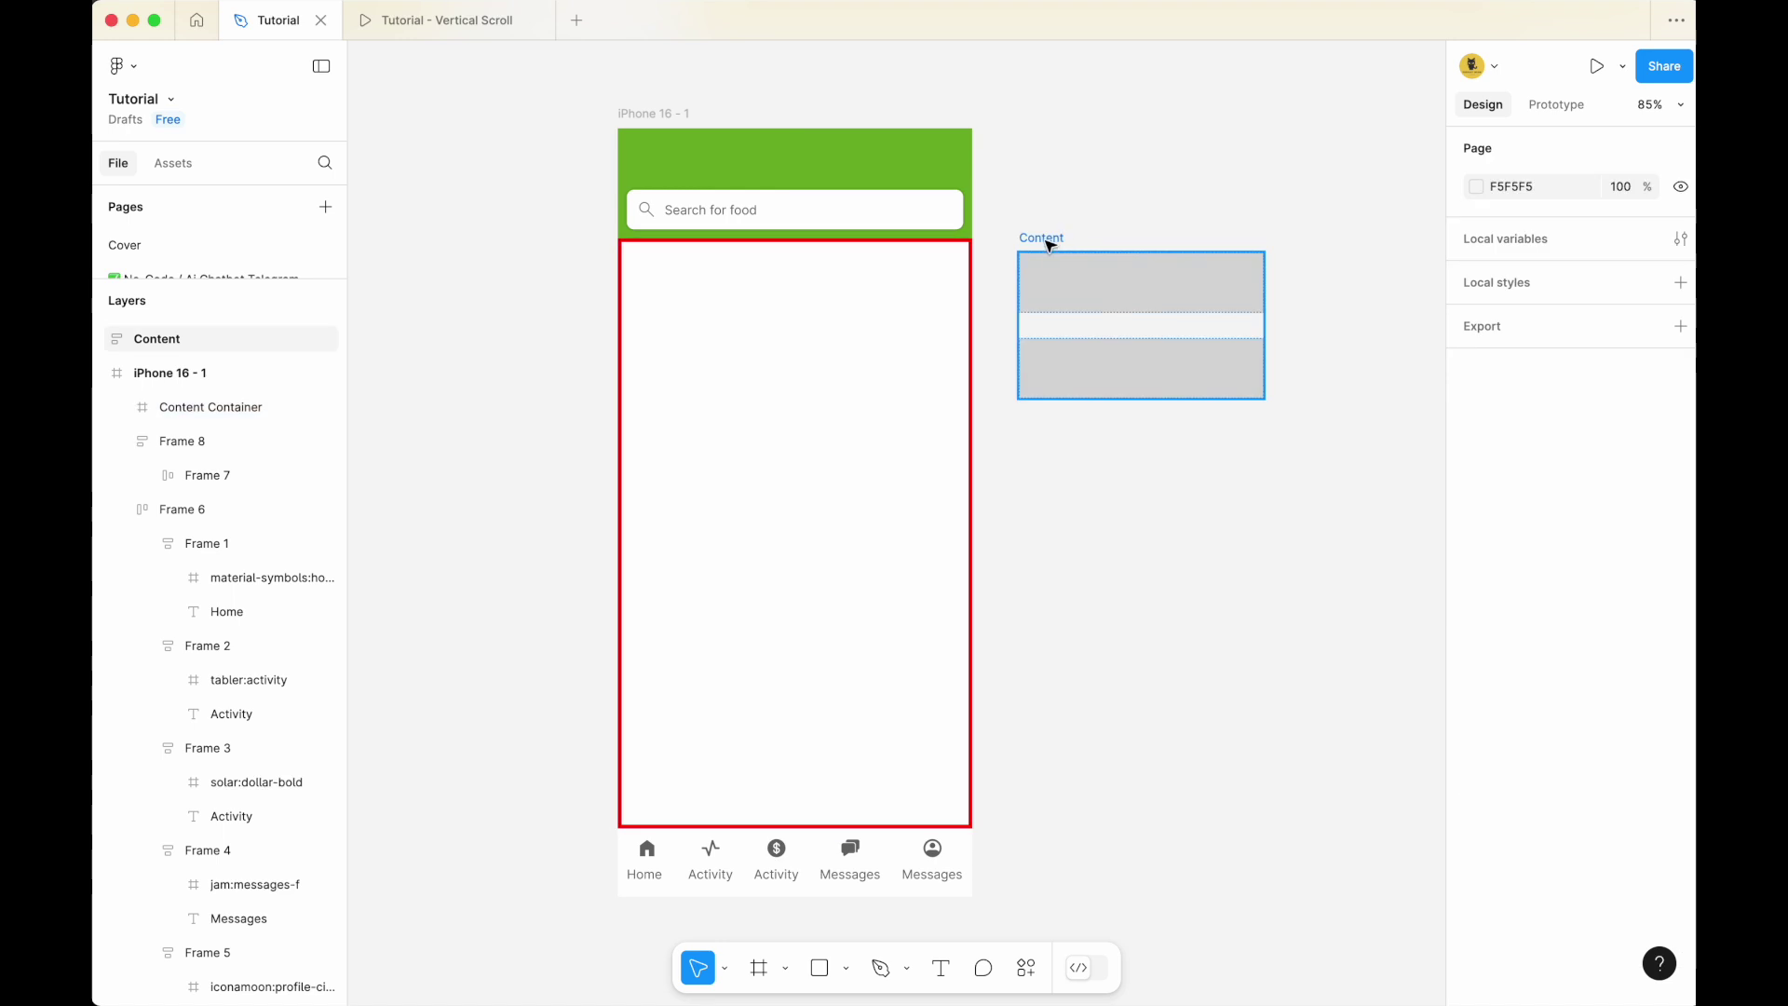
# Duplicate a rectangle in Content until it holds Rectangles 8–18, 271×1016 overall
pyautogui.click(1135, 363)
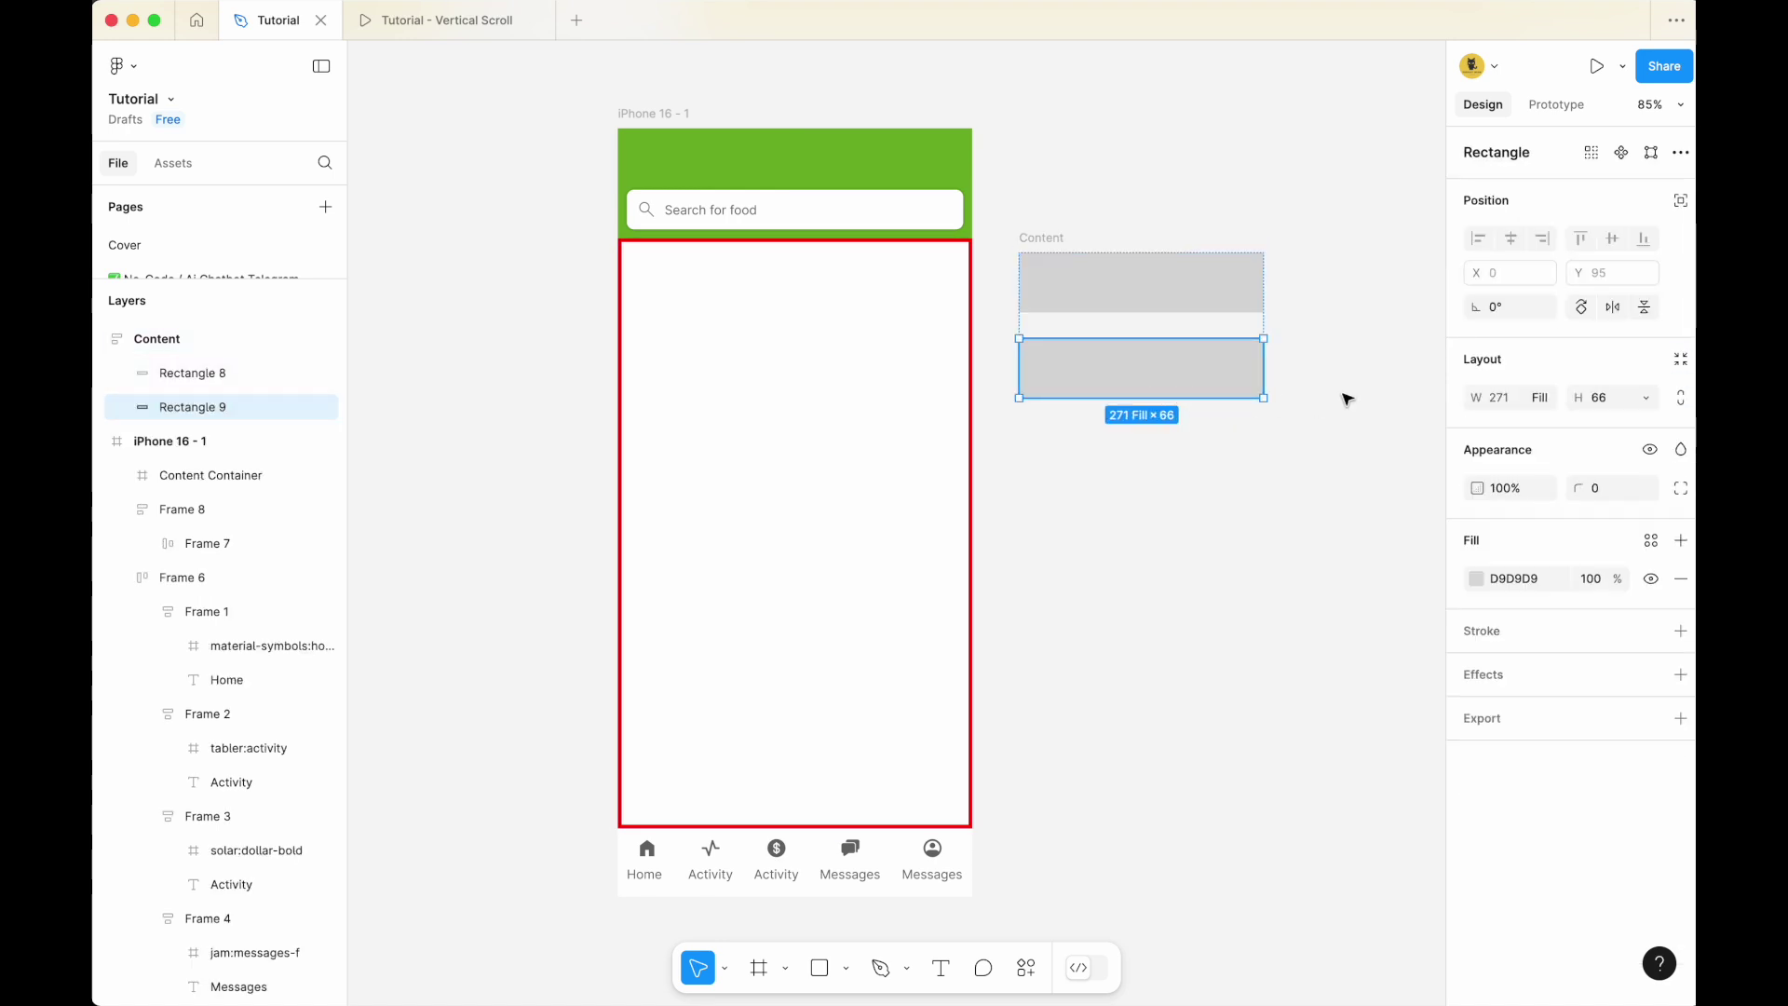
pyautogui.hotkey('ctrl', 'd')
pyautogui.hotkey('ctrl', 'd')
pyautogui.hotkey('ctrl', 'd')
pyautogui.hotkey('ctrl', 'd')
pyautogui.hotkey('ctrl', 'd')
pyautogui.hotkey('ctrl', 'd')
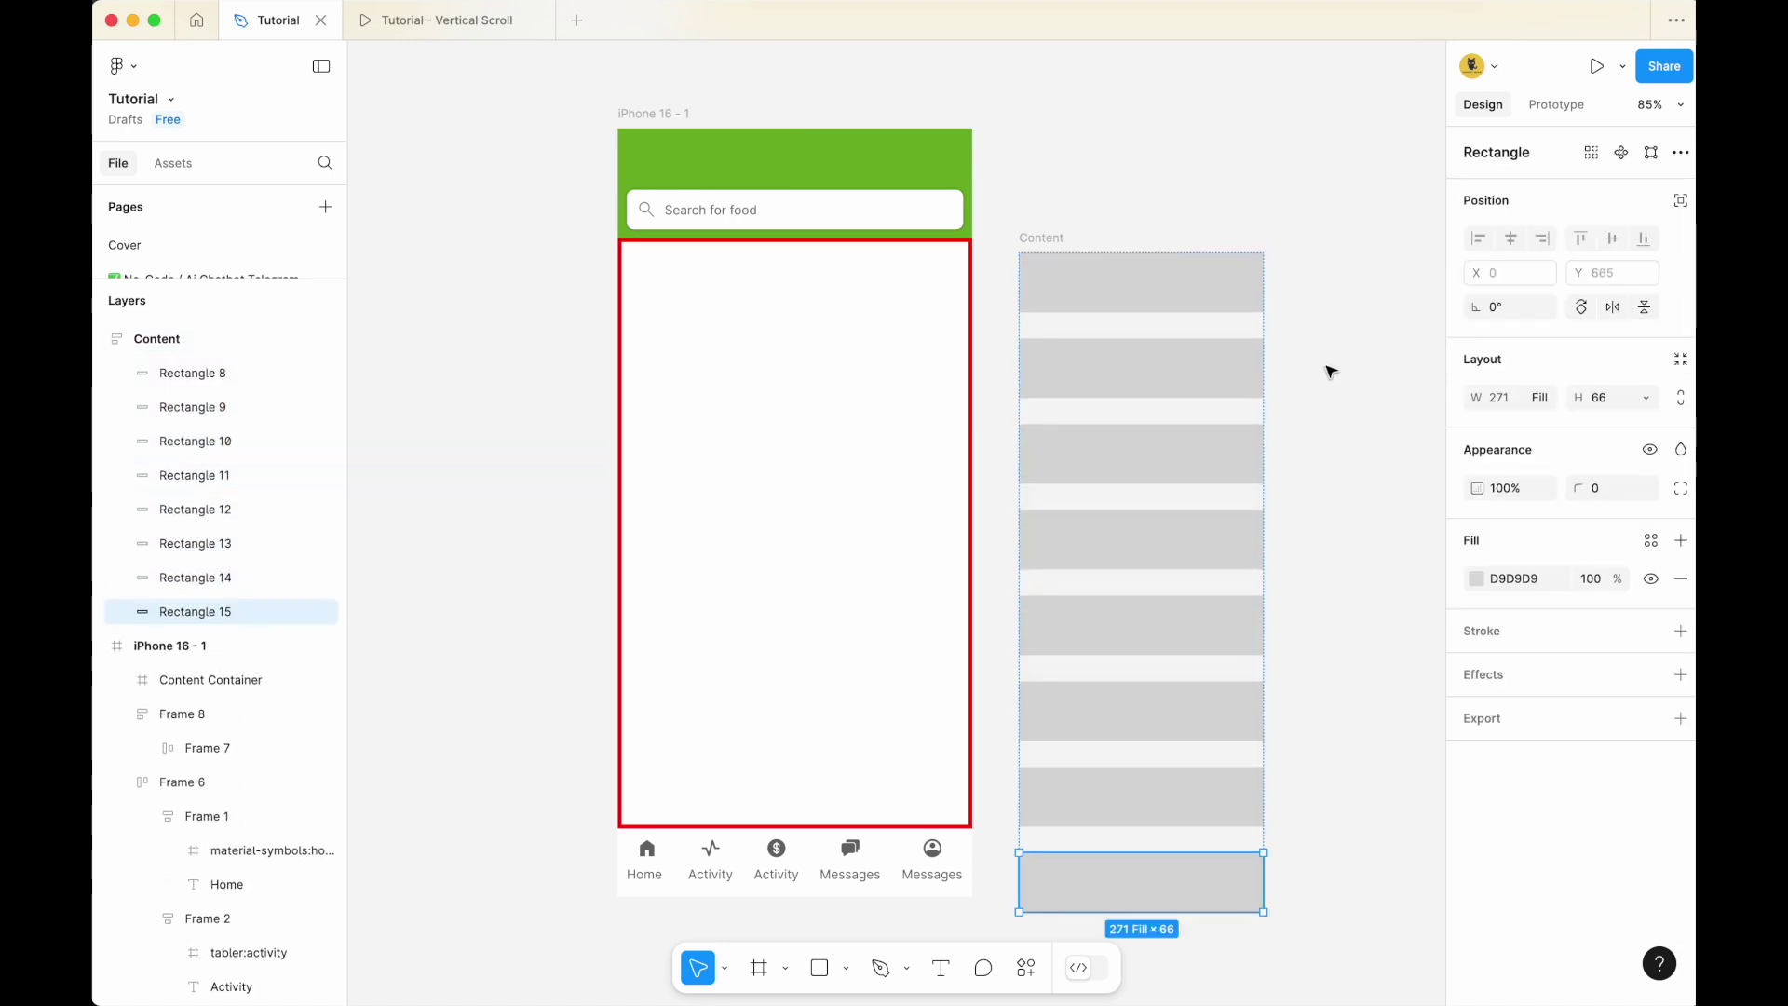
pyautogui.hotkey('ctrl', 'd')
pyautogui.hotkey('ctrl', 'd')
pyautogui.hotkey('ctrl', 'd')
pyautogui.scroll(-5, 1202, 420)
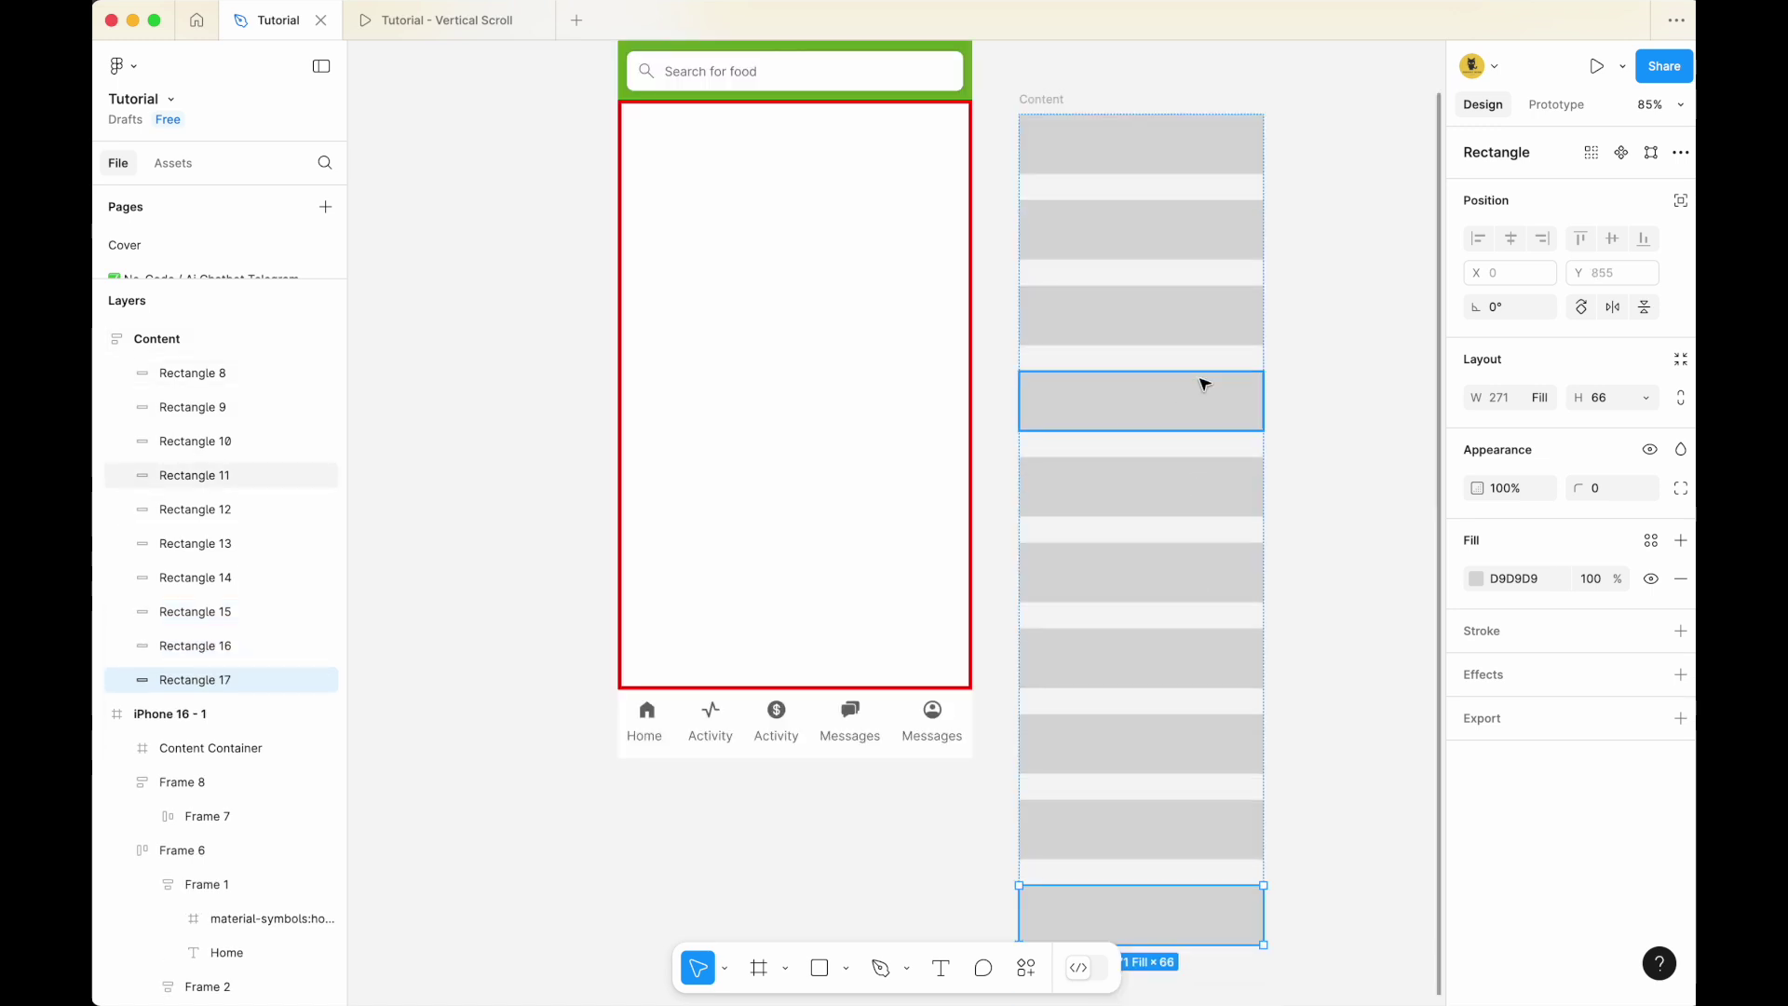
pyautogui.scroll(5, 1158, 352)
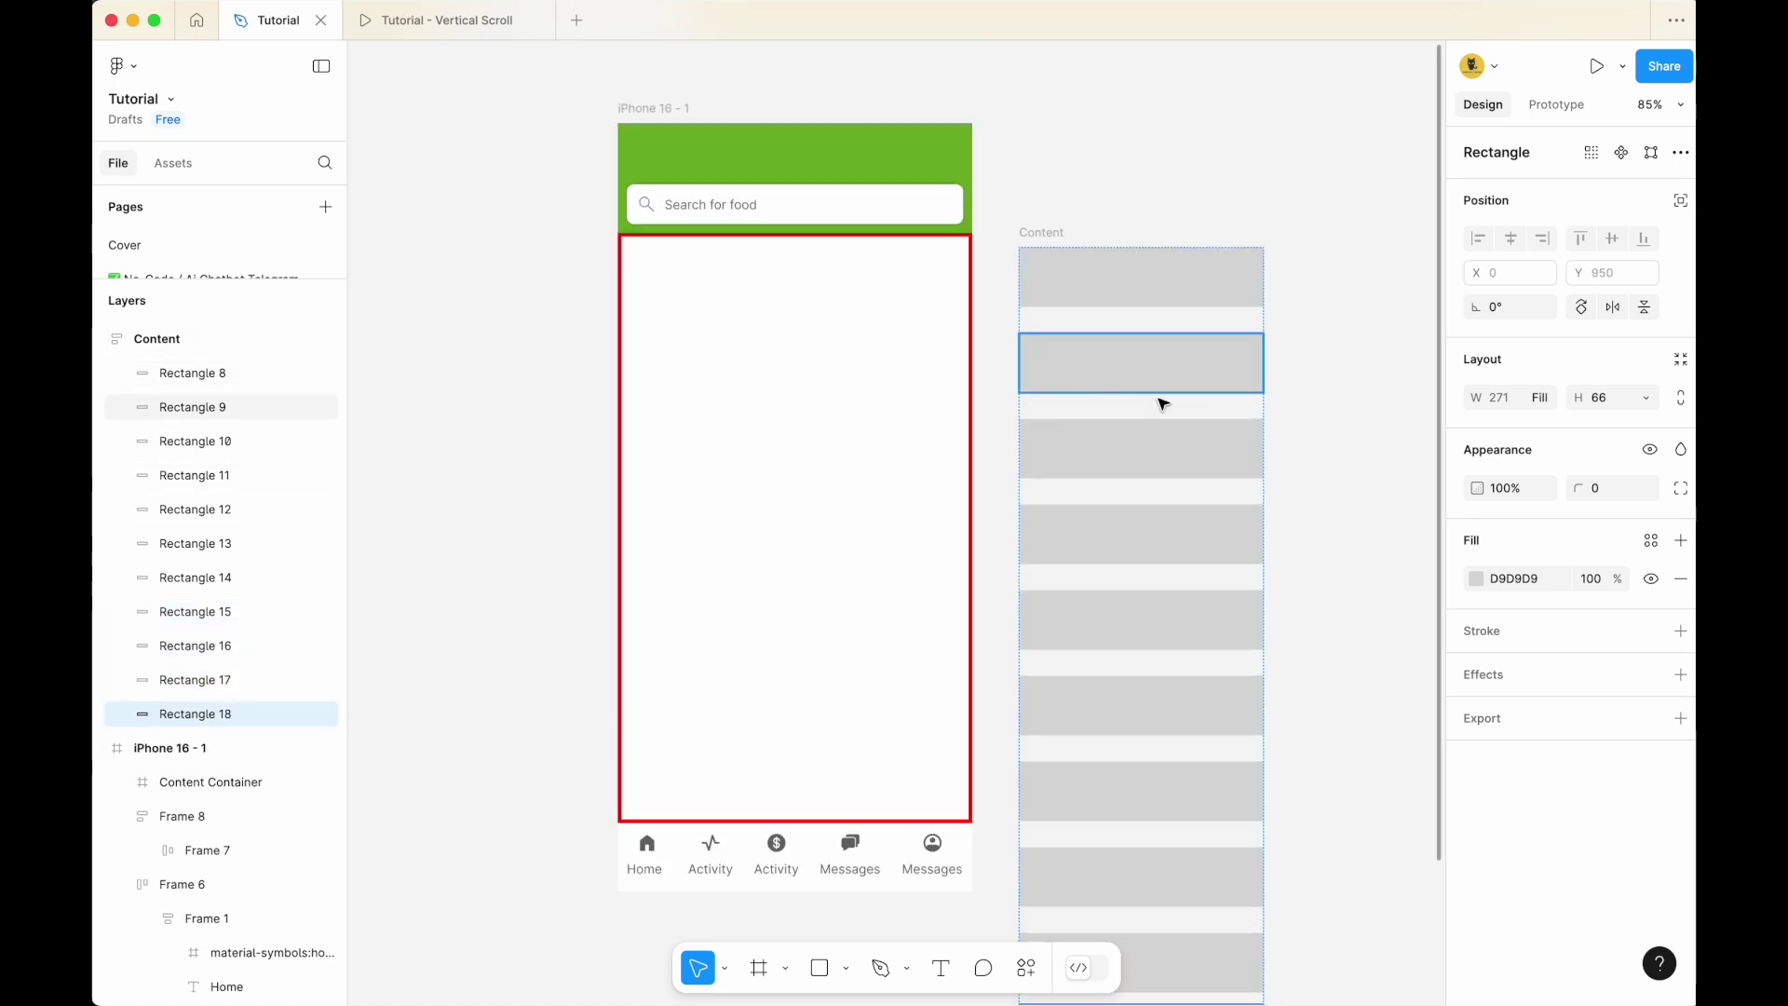
pyautogui.scroll(-10, 1162, 400)
pyautogui.scroll(6, 1134, 371)
pyautogui.click(1050, 361)
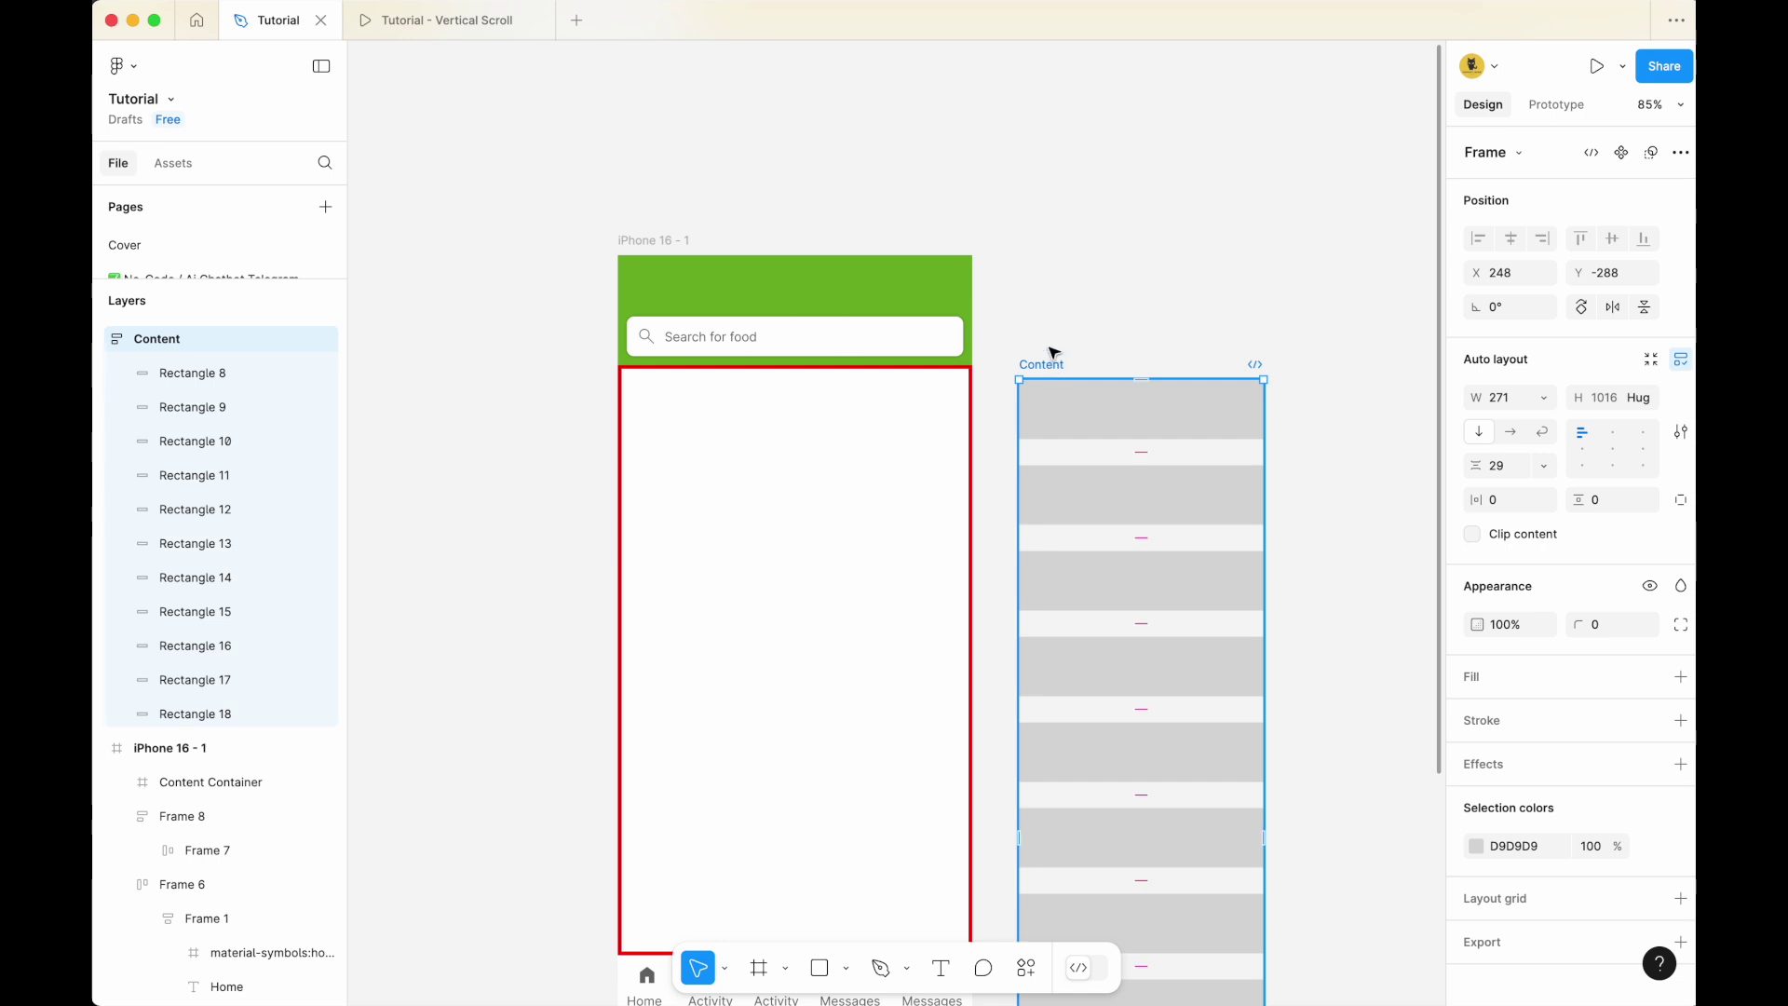
# Drag the Content frame onto the iPhone screen over Content Container
pyautogui.scroll(-3, 714, 351)
pyautogui.click(779, 351)
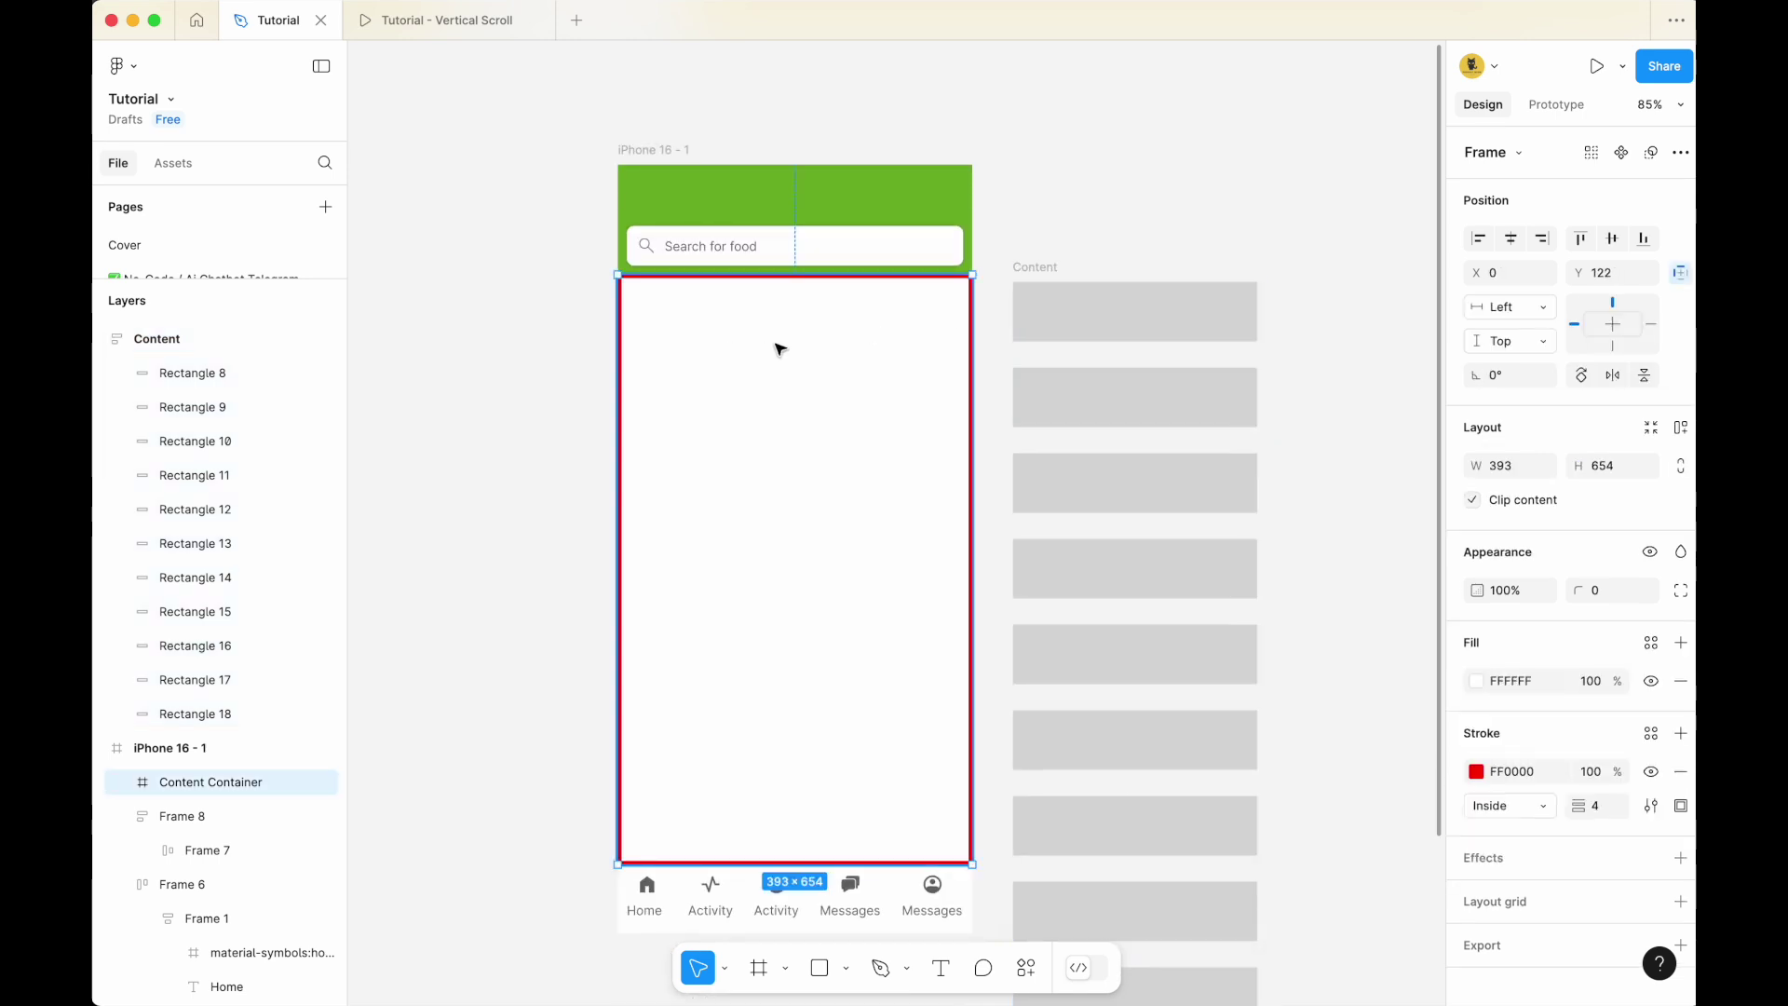
pyautogui.click(1042, 275)
pyautogui.moveTo(1041, 272); pyautogui.dragTo(726, 329)
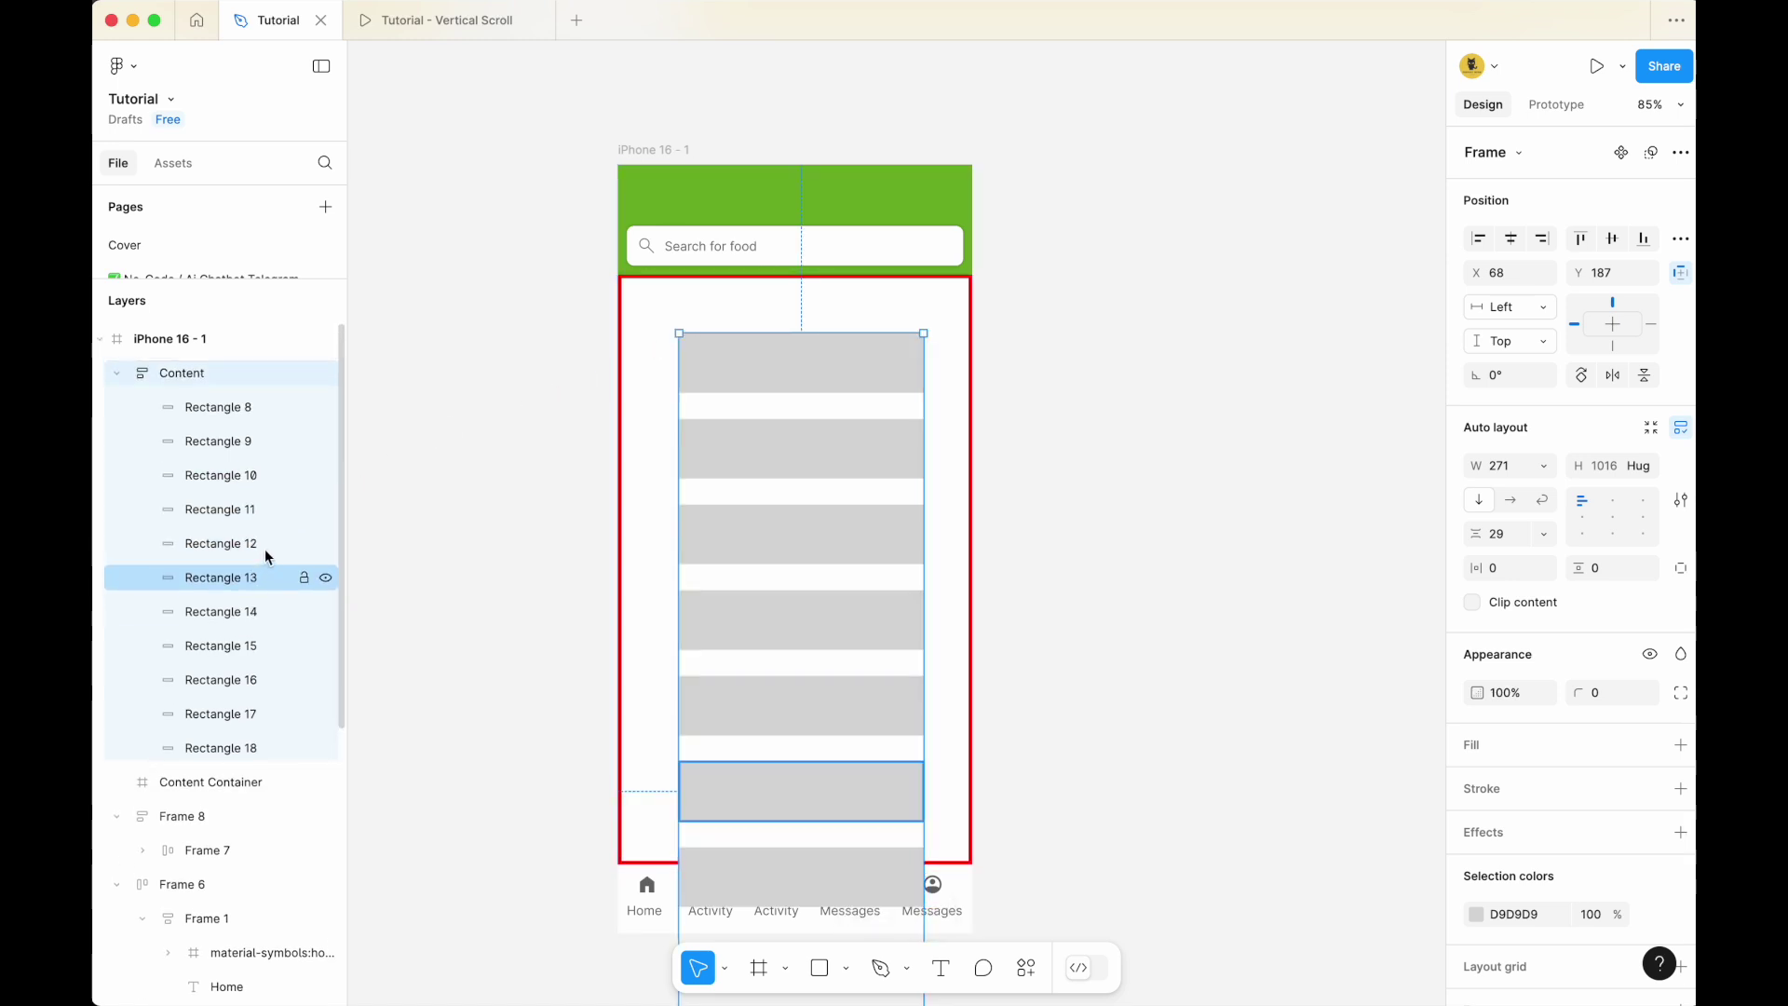
pyautogui.click(116, 373)
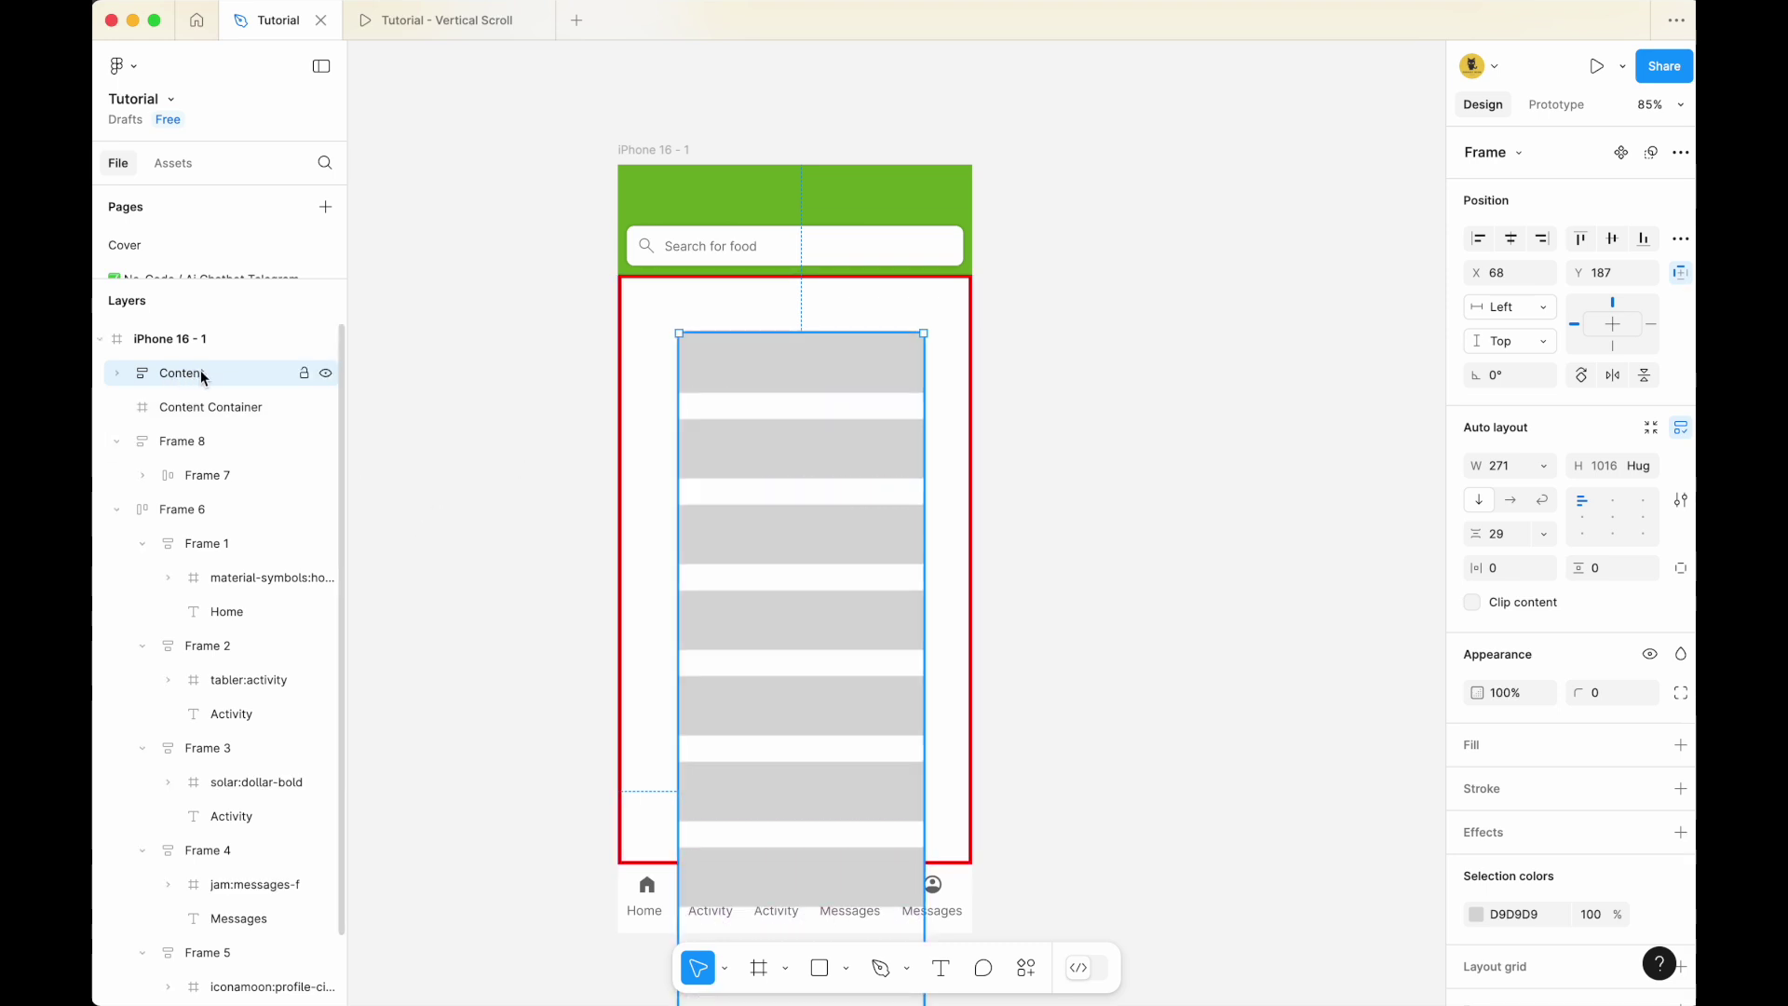
pyautogui.moveTo(791, 379); pyautogui.dragTo(1170, 339)
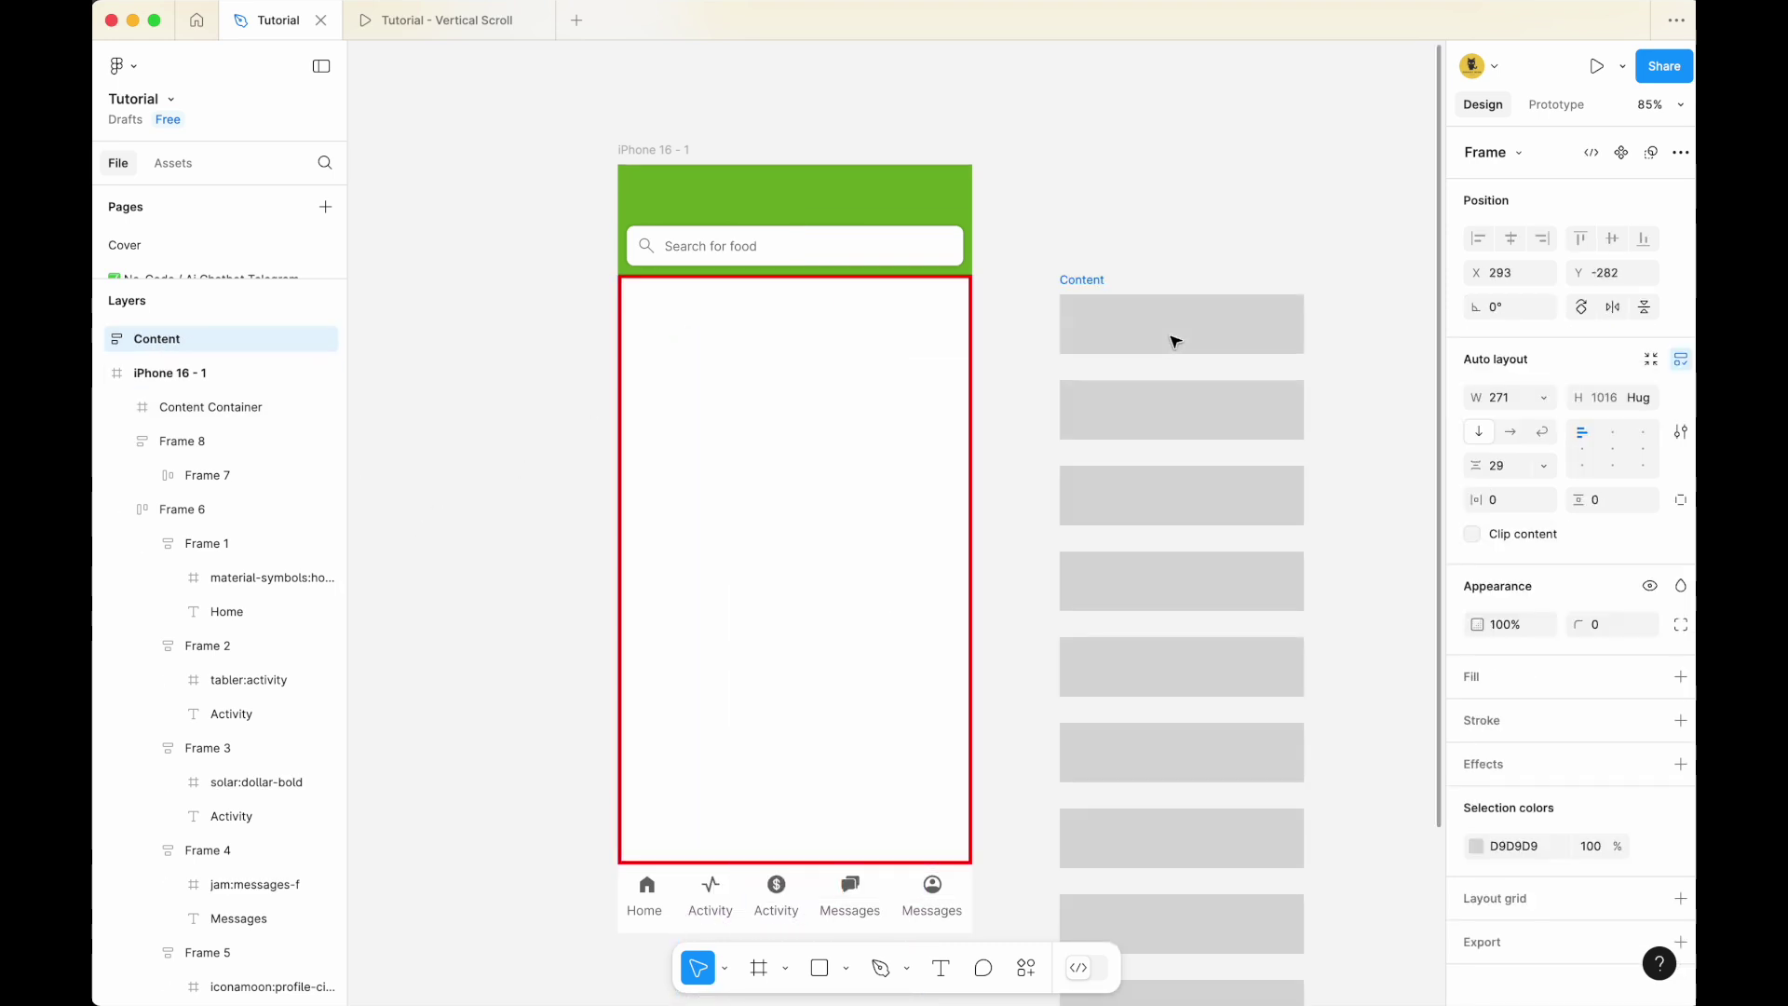
pyautogui.moveTo(1102, 284); pyautogui.dragTo(706, 311)
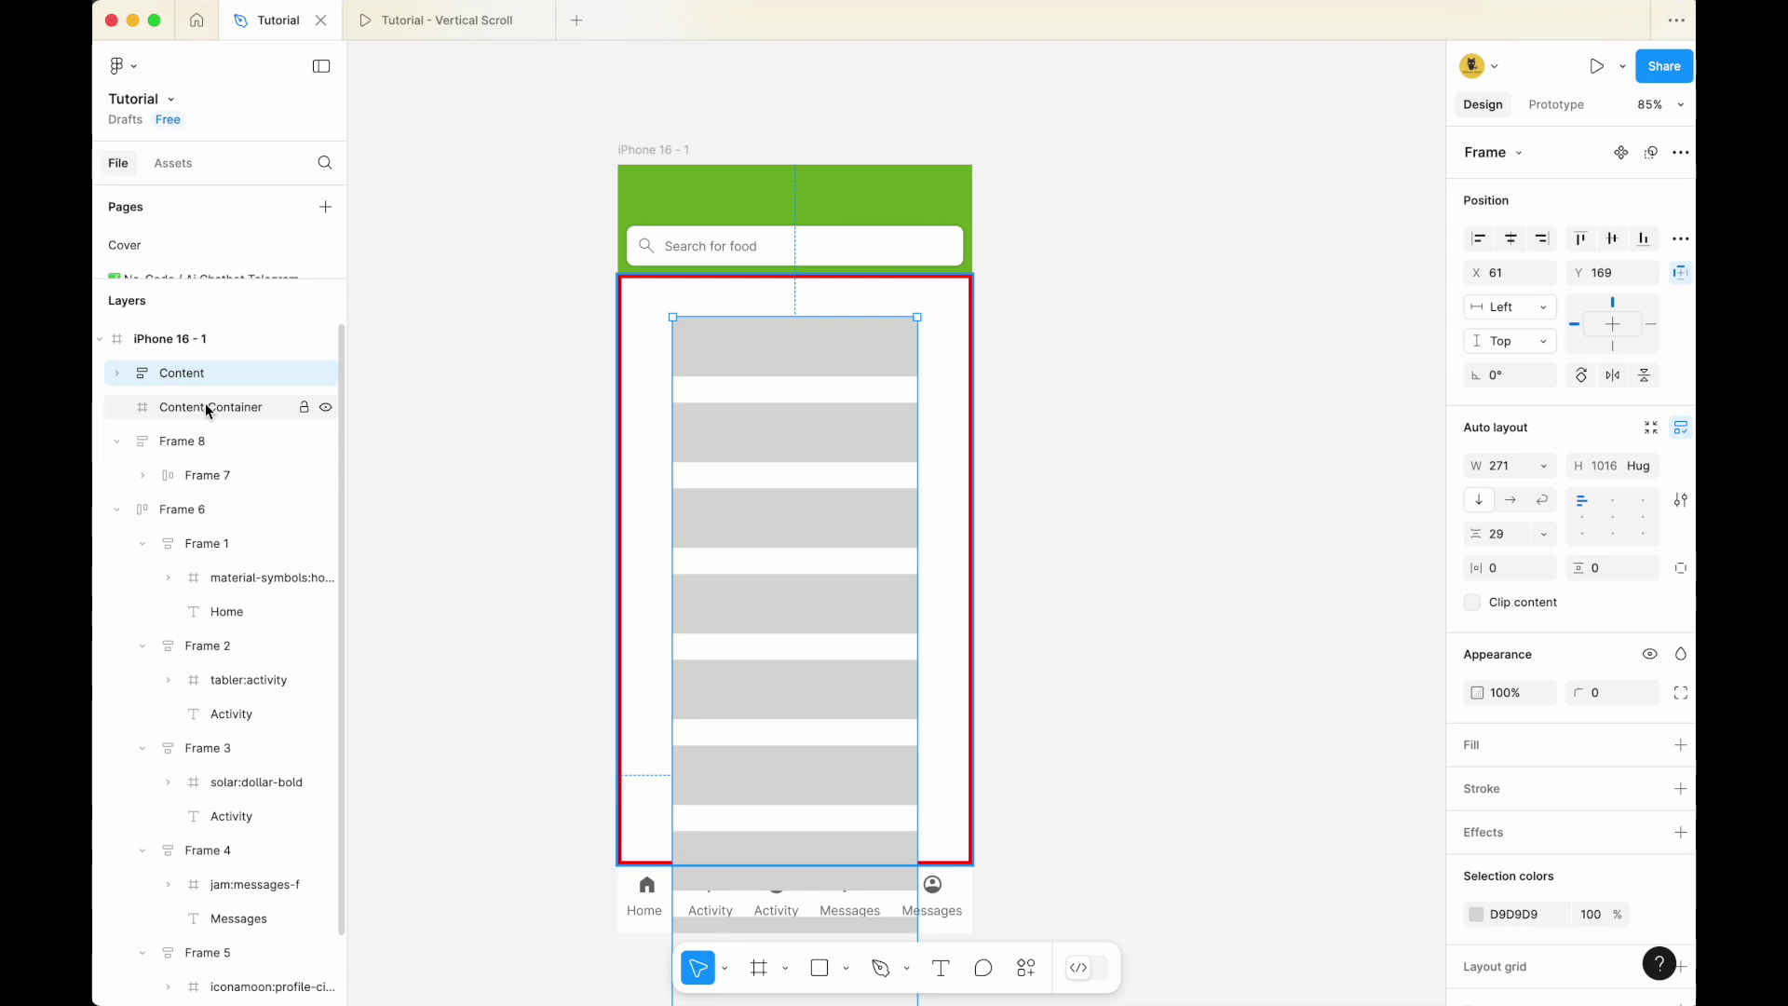
# Nest the Content layer inside Content Container in the Layers panel
pyautogui.keyDown('shift'); pyautogui.click(240, 373); pyautogui.keyUp('shift')
pyautogui.click(203, 371)
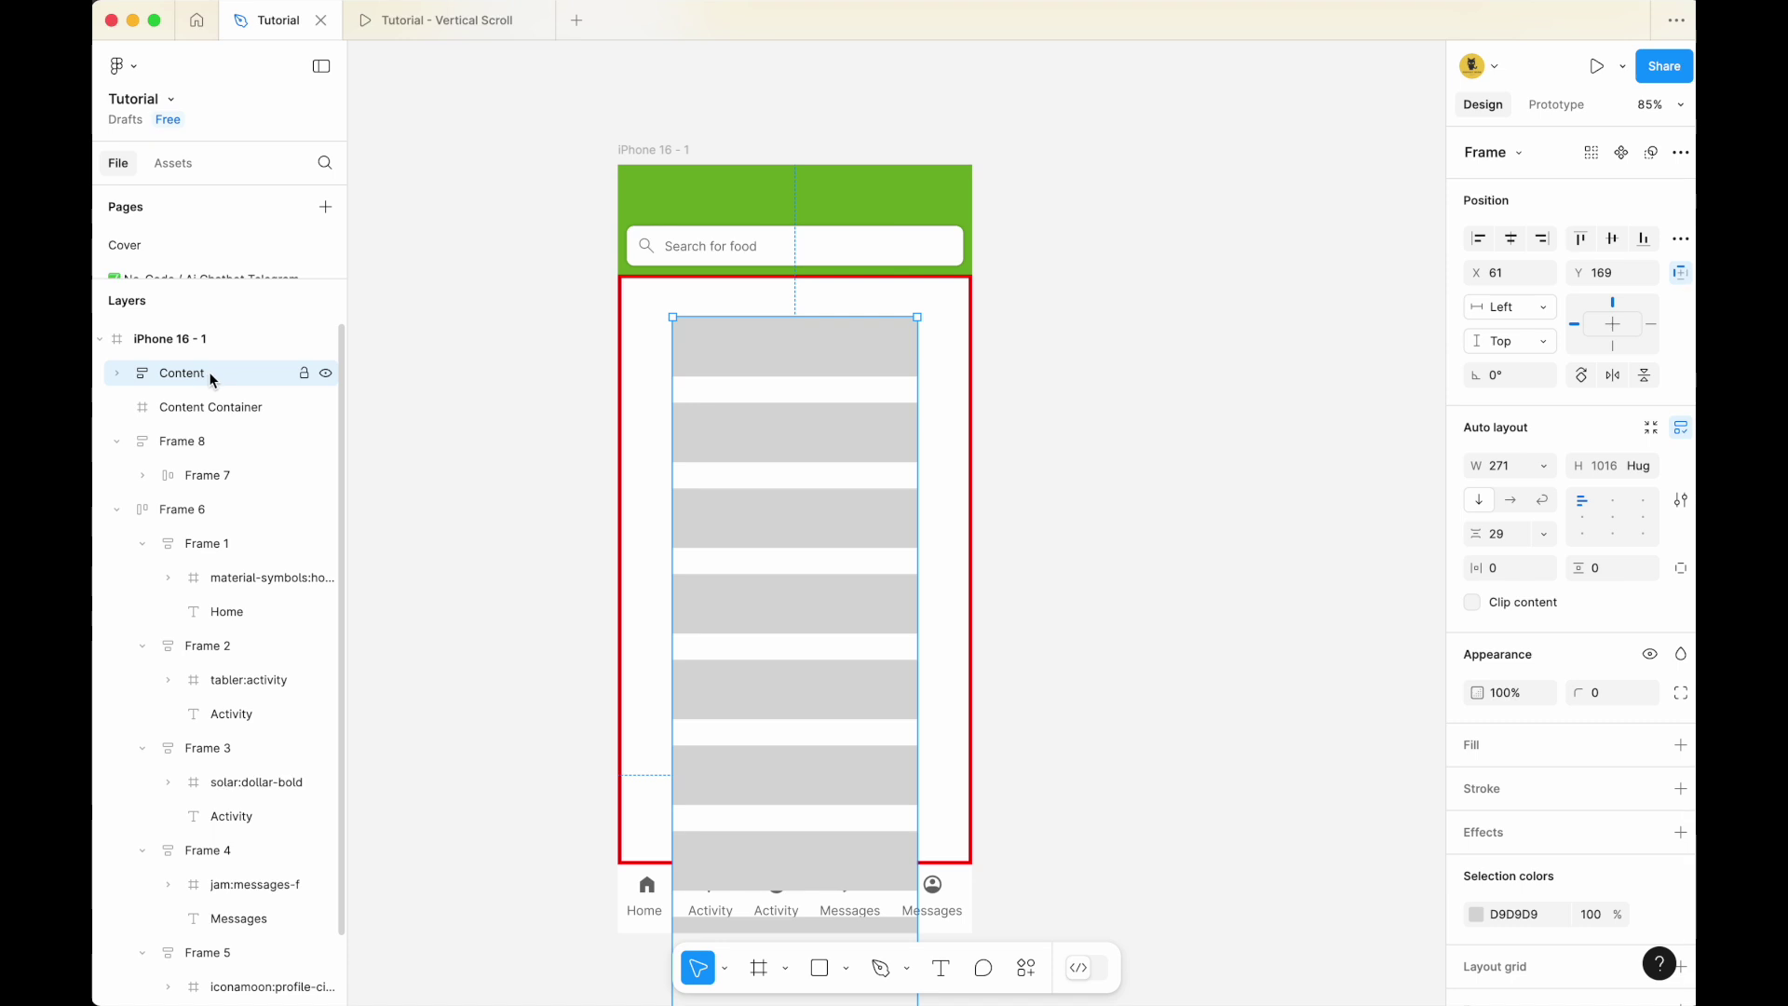
pyautogui.moveTo(213, 379); pyautogui.dragTo(231, 410)
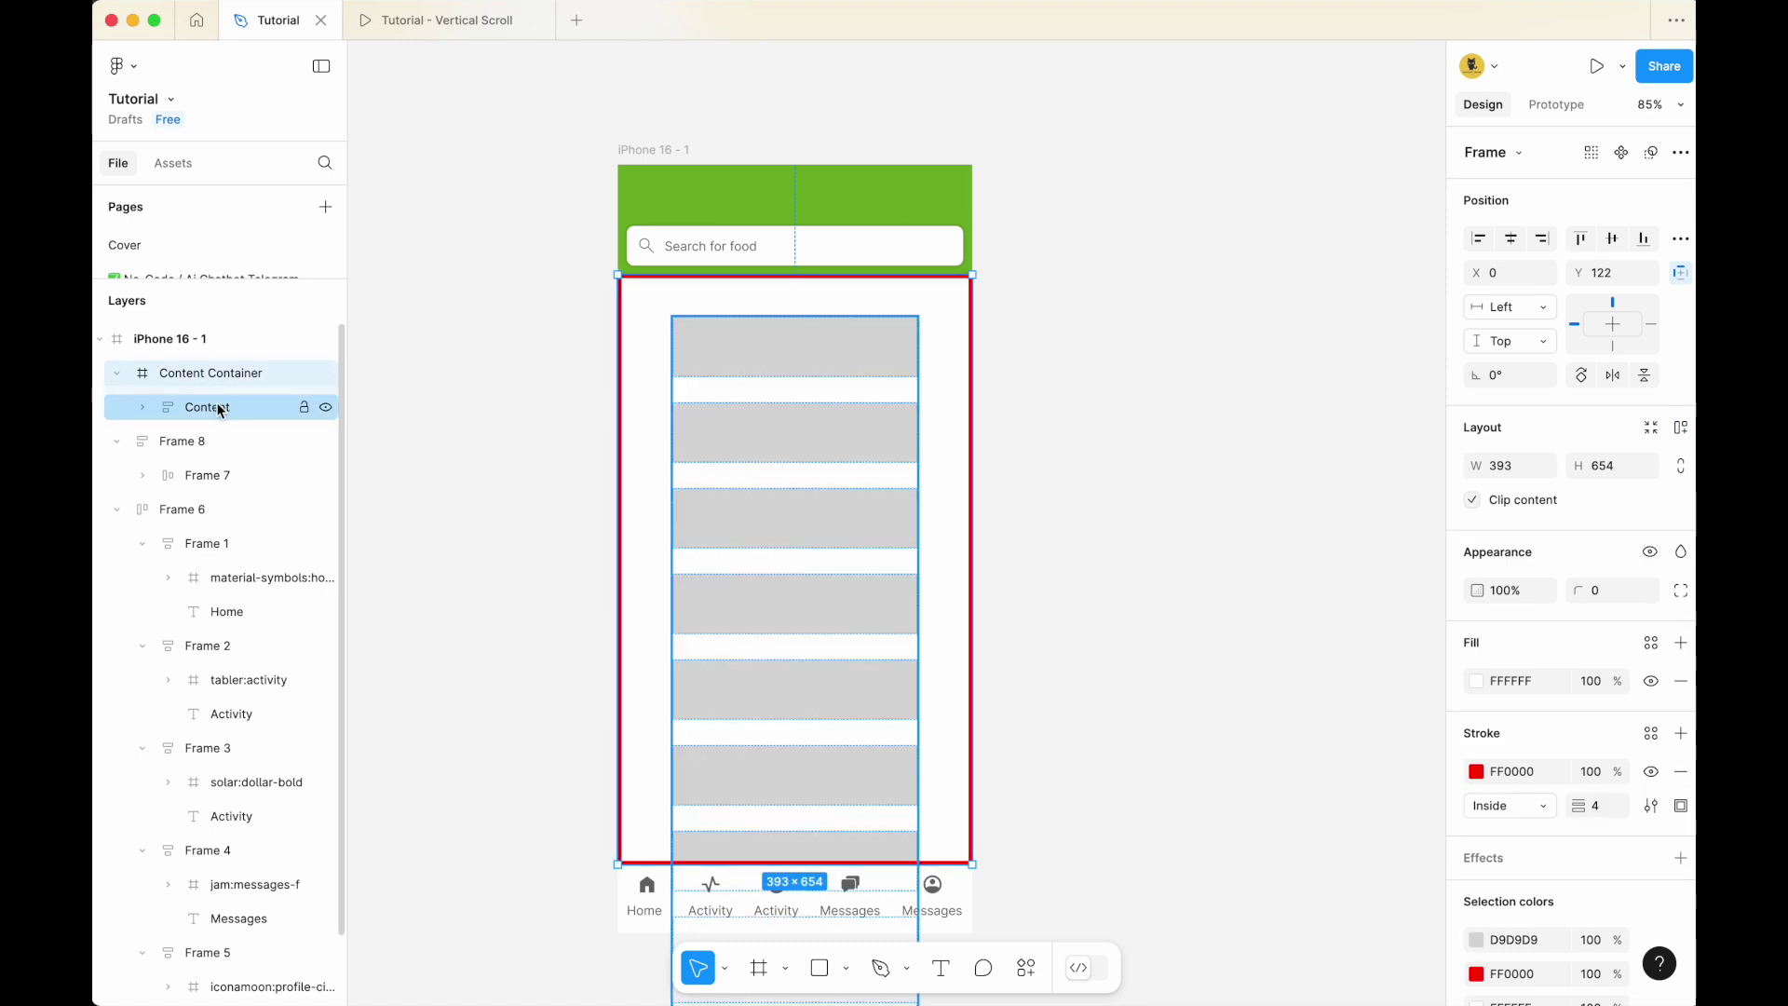
pyautogui.click(222, 375)
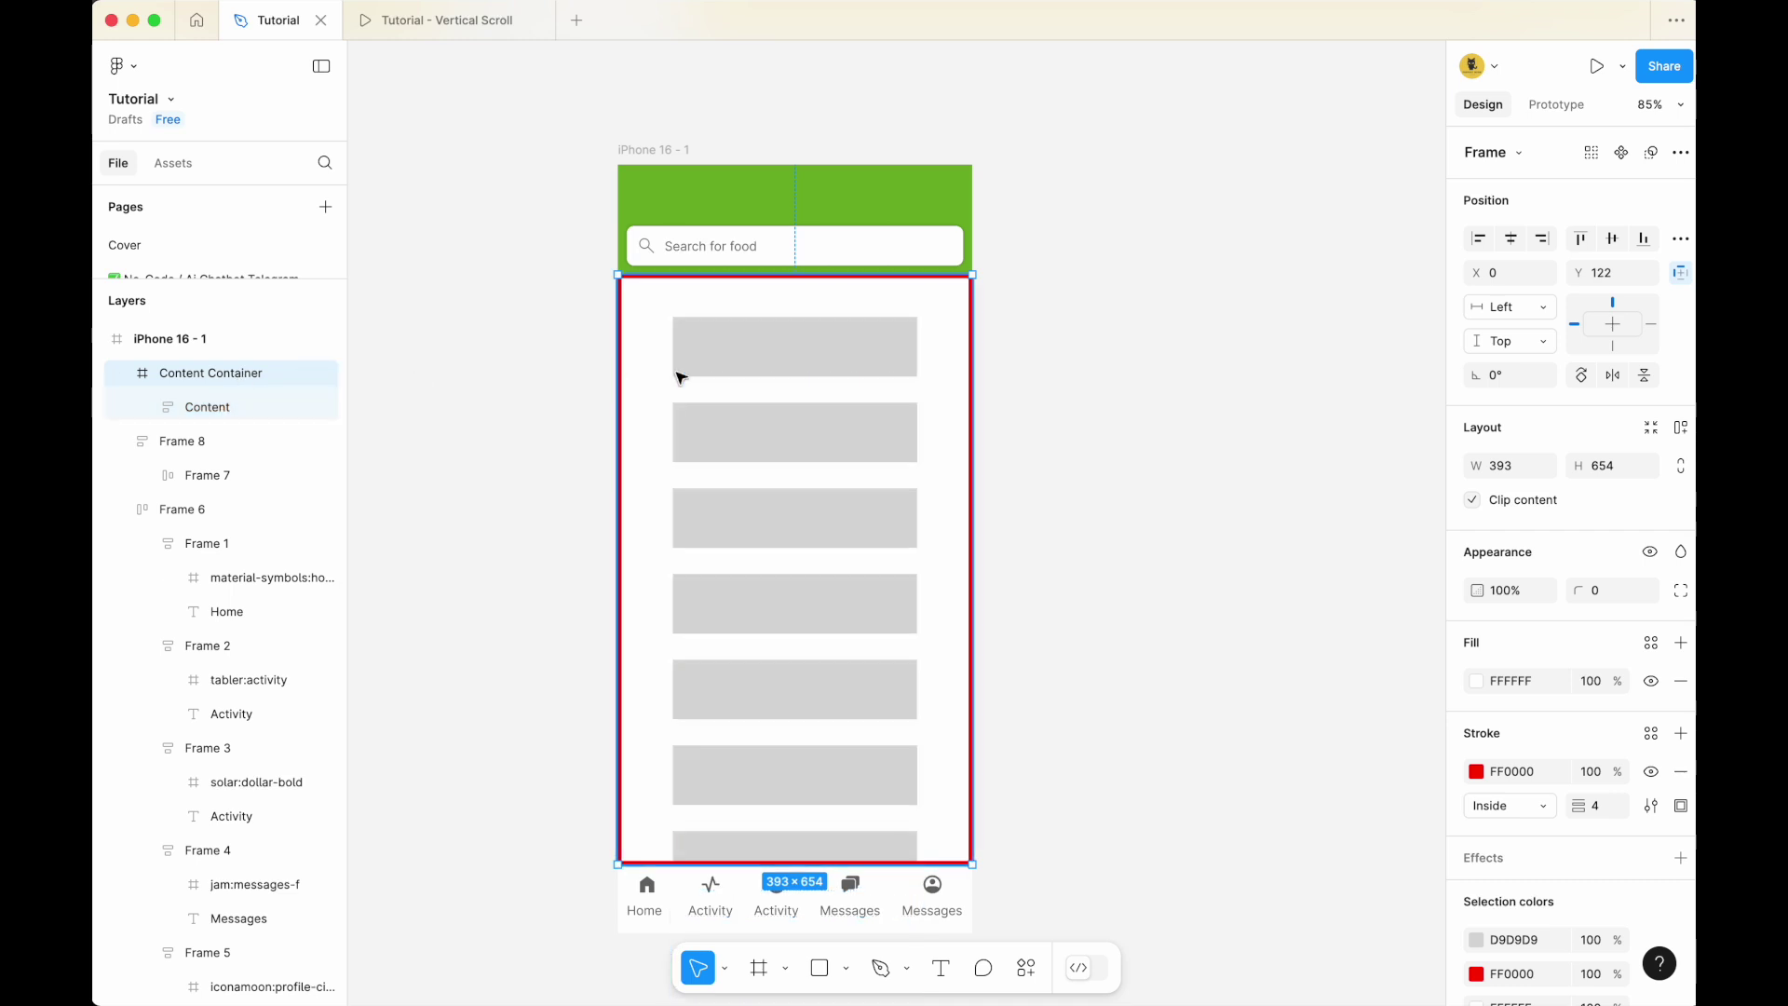
pyautogui.click(1026, 360)
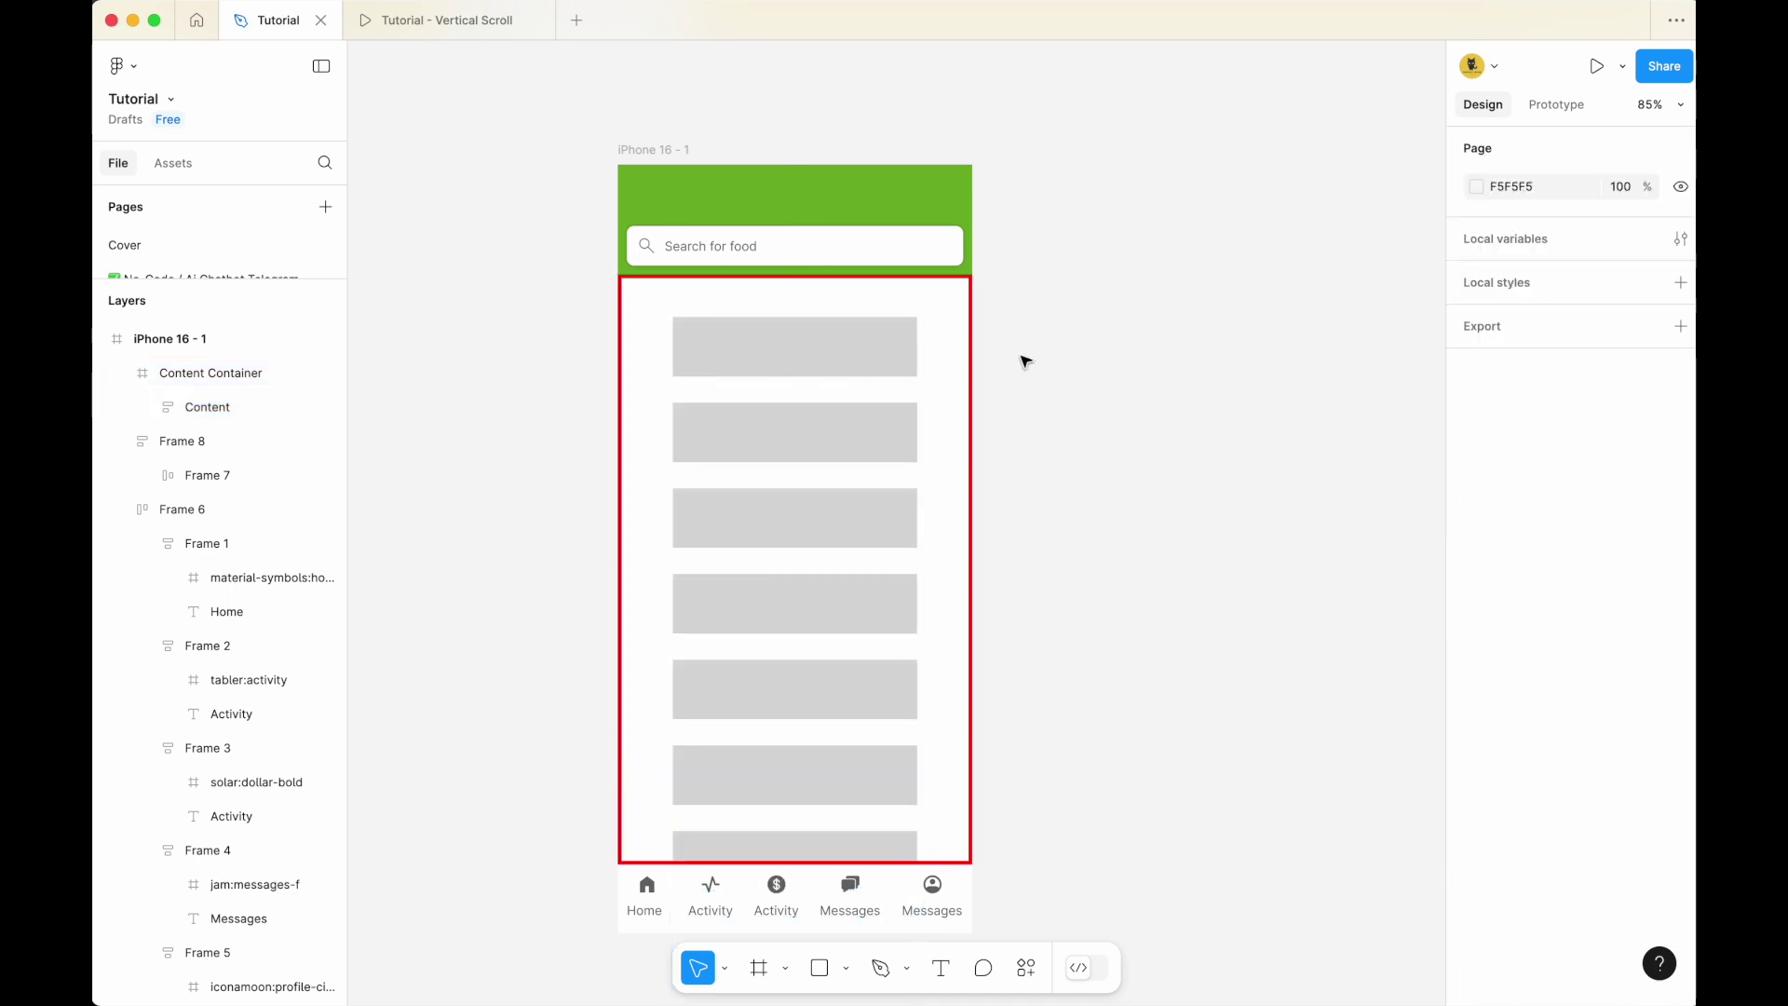
# Set the Content list's horizontal and vertical auto-layout padding to 10
pyautogui.doubleClick(798, 379)
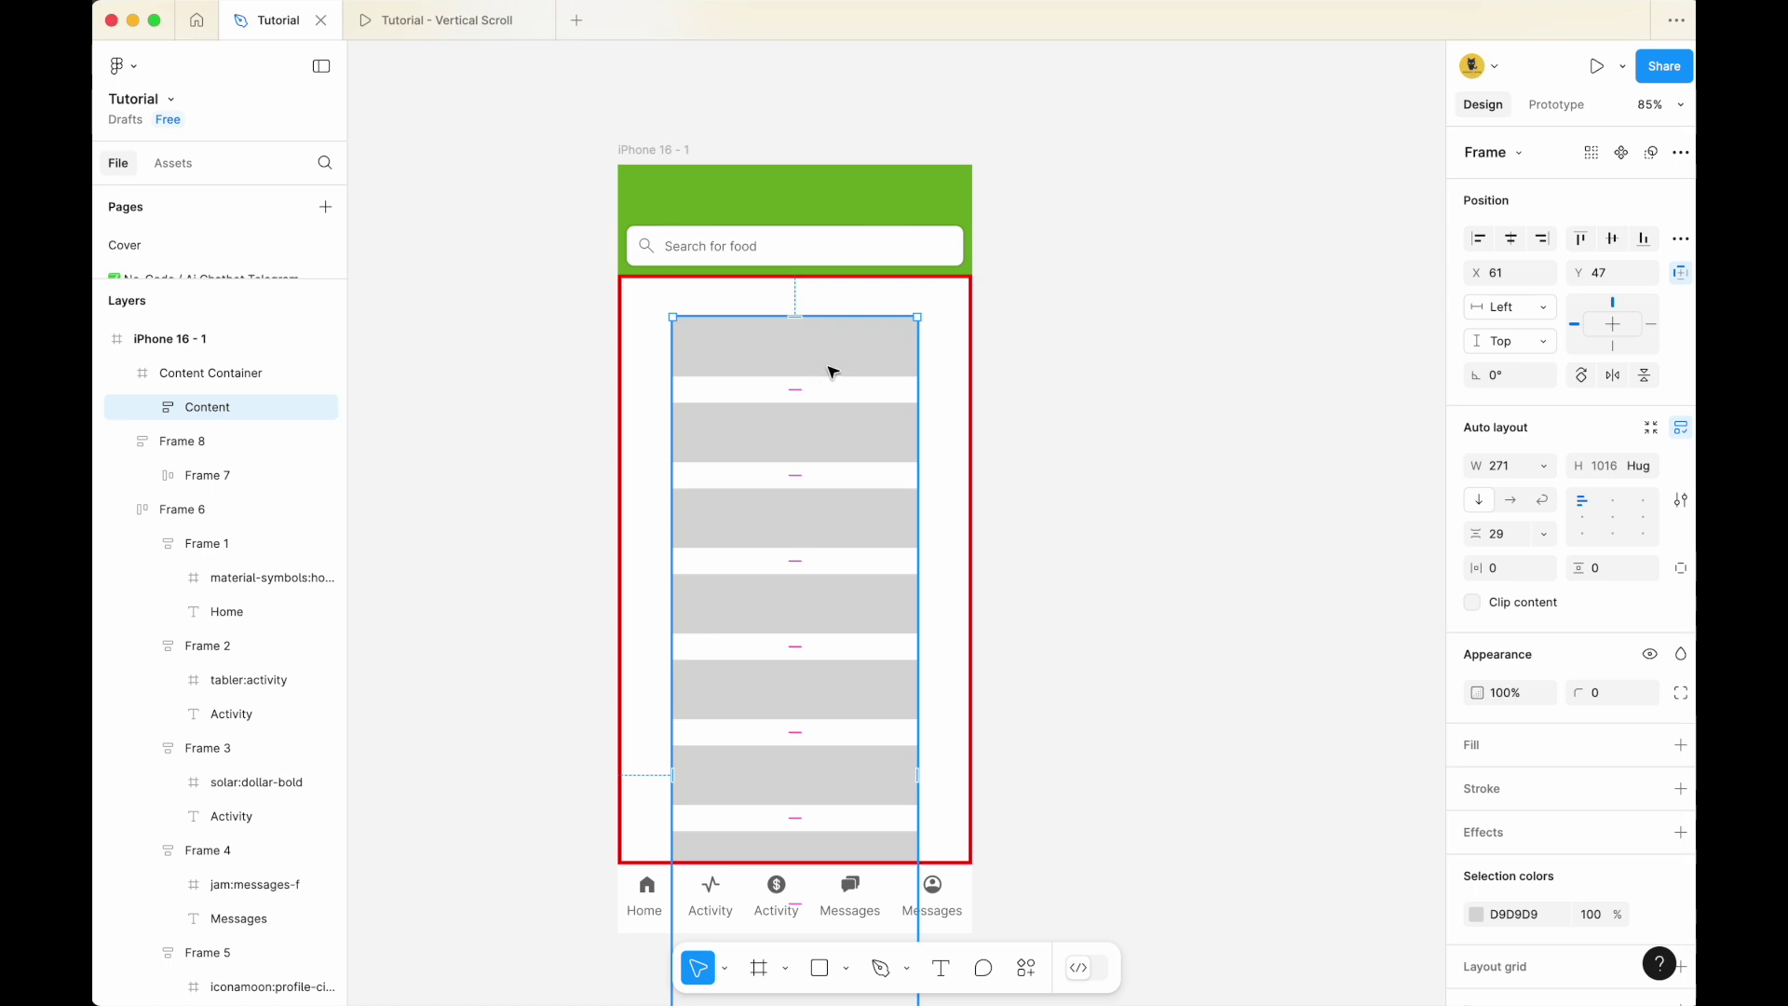
pyautogui.moveTo(812, 360); pyautogui.dragTo(804, 345)
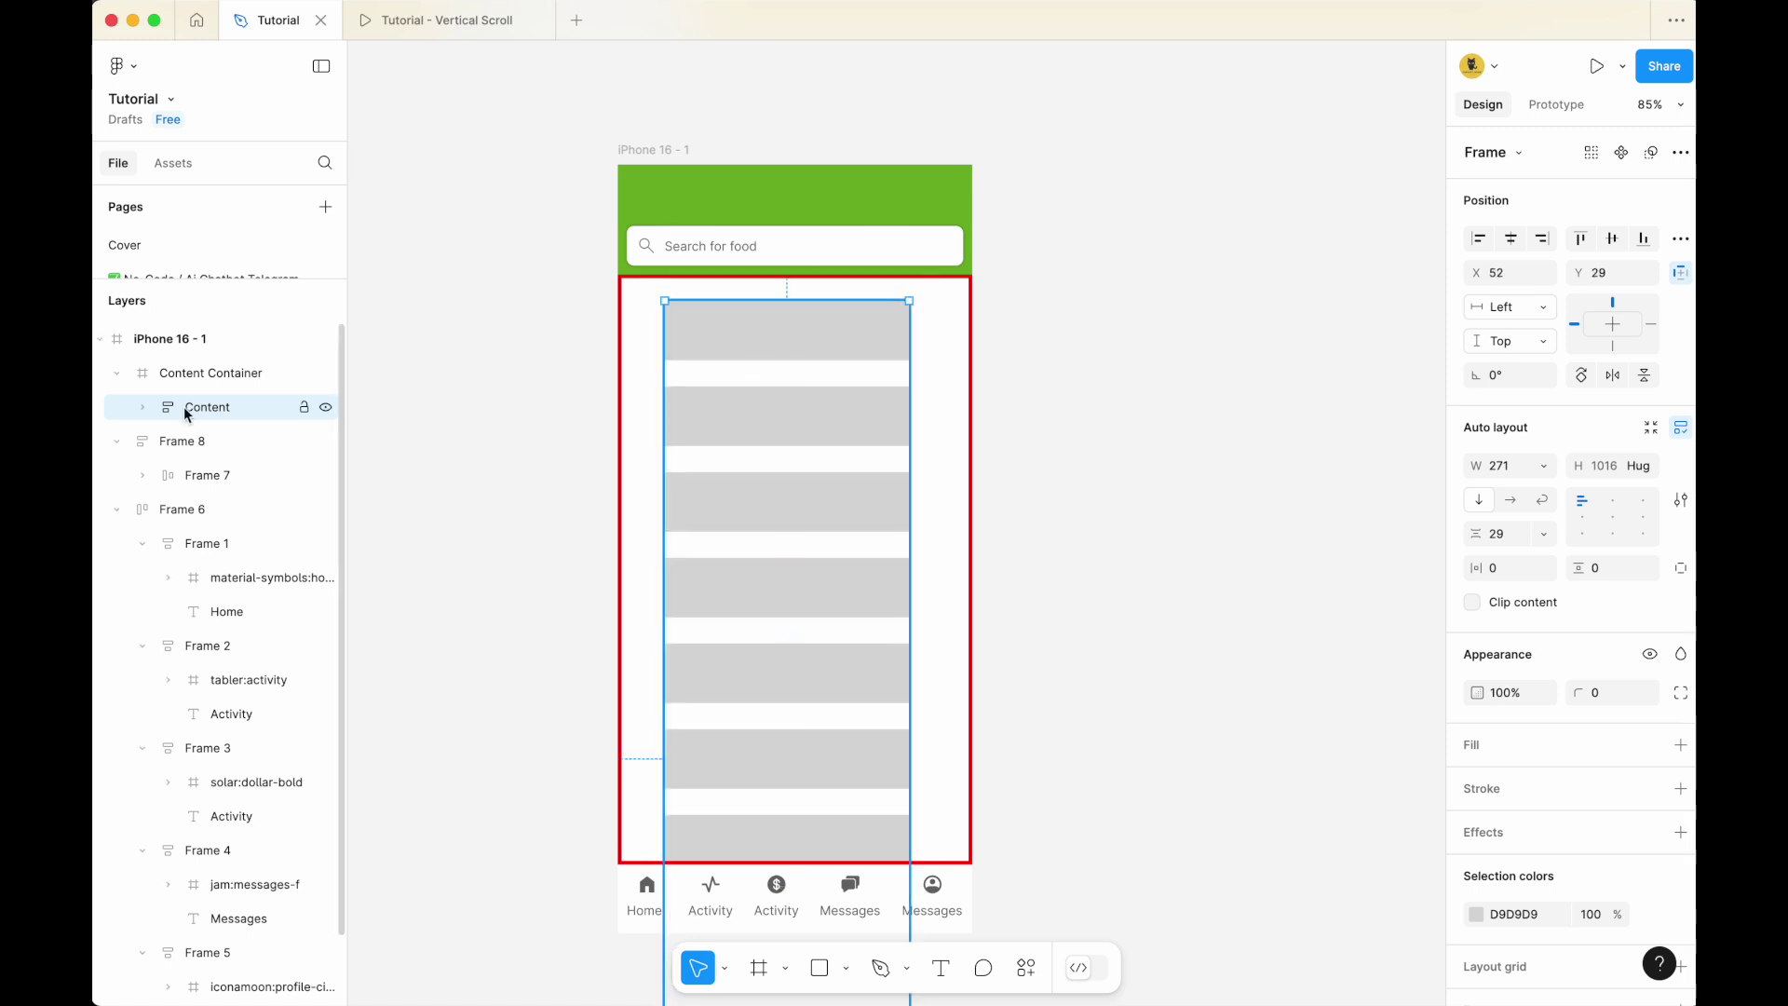
pyautogui.click(1521, 570)
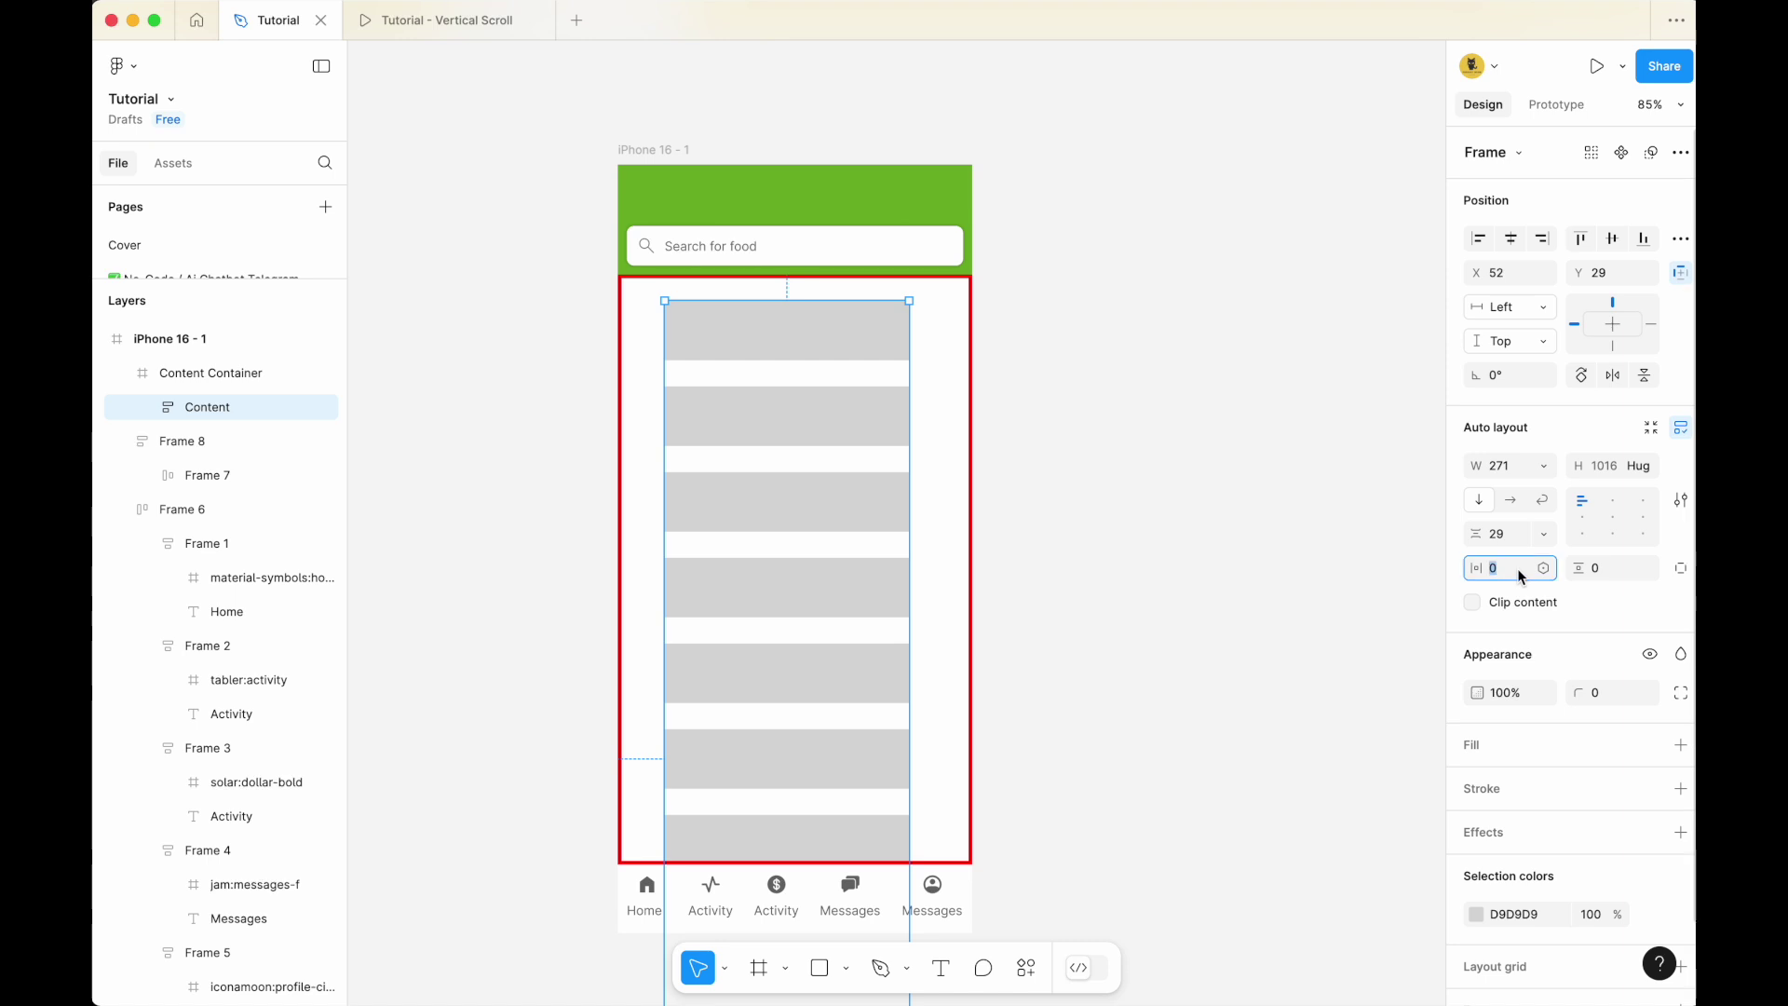
pyautogui.press('Tab')
pyautogui.write('10')
pyautogui.press('Return')
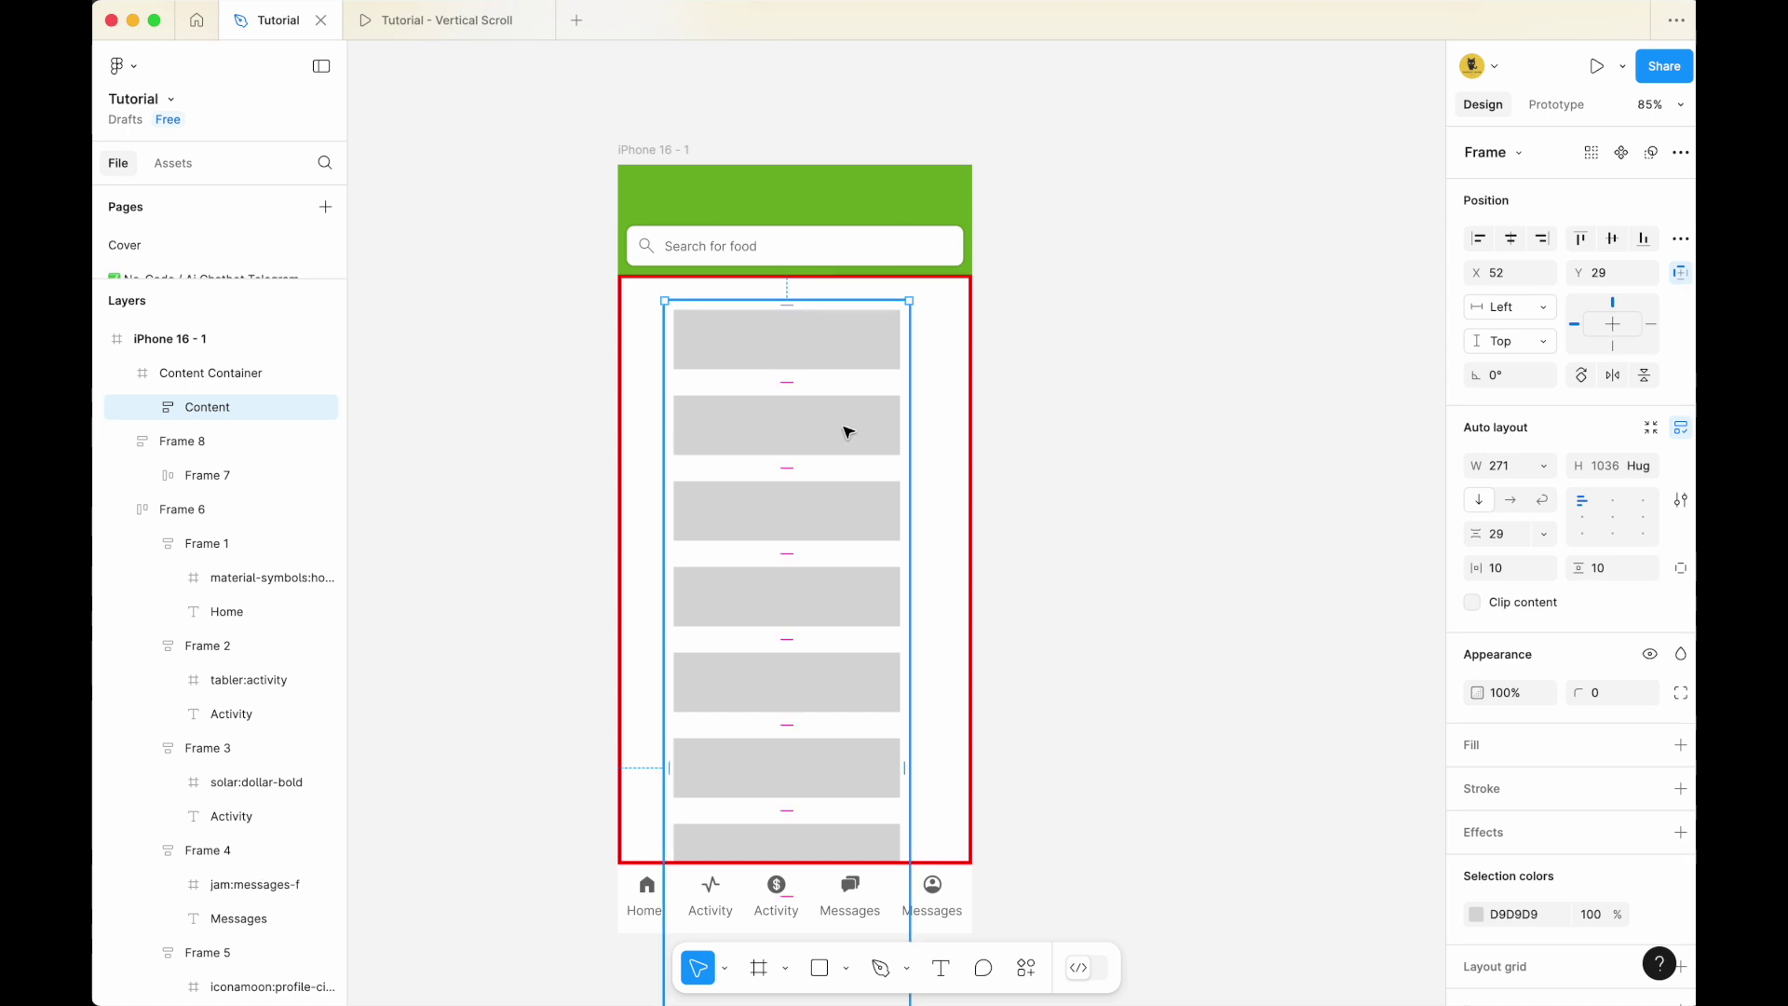
# Stretch Content to the container's full 393 px width and align it at X 0, Y 0
pyautogui.moveTo(909, 452); pyautogui.dragTo(971, 452)
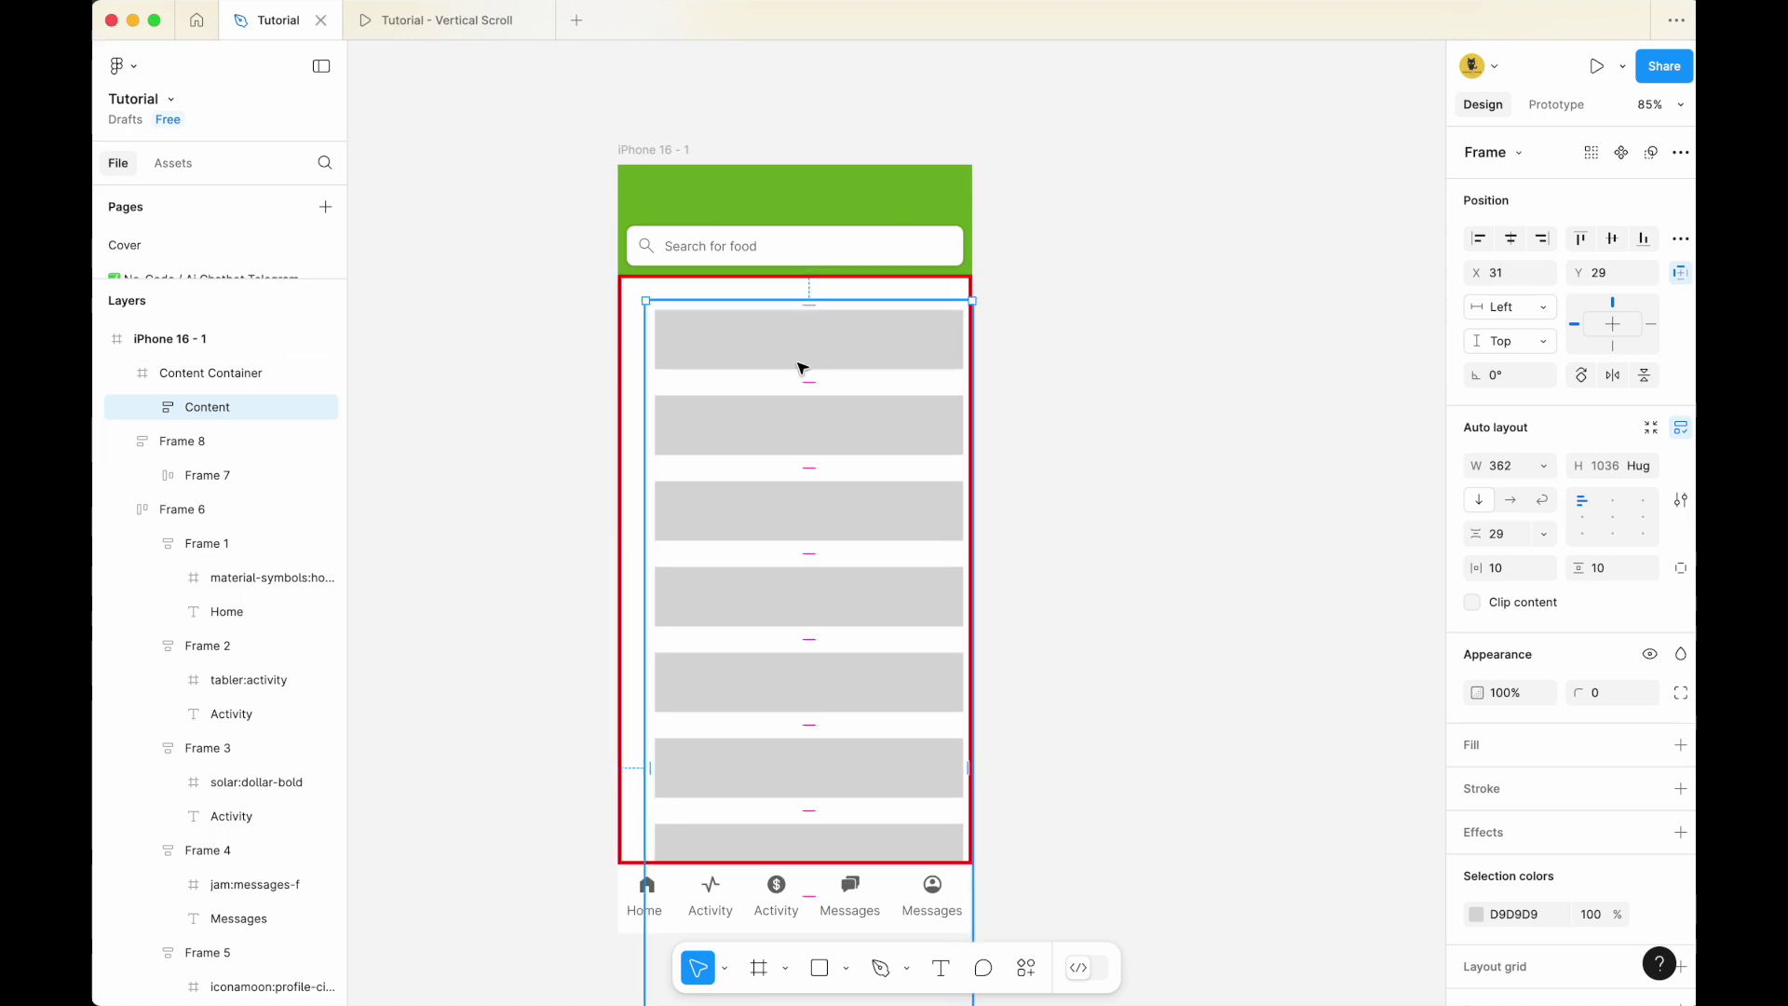
pyautogui.moveTo(766, 383)
pyautogui.moveTo(645, 372); pyautogui.dragTo(618, 374)
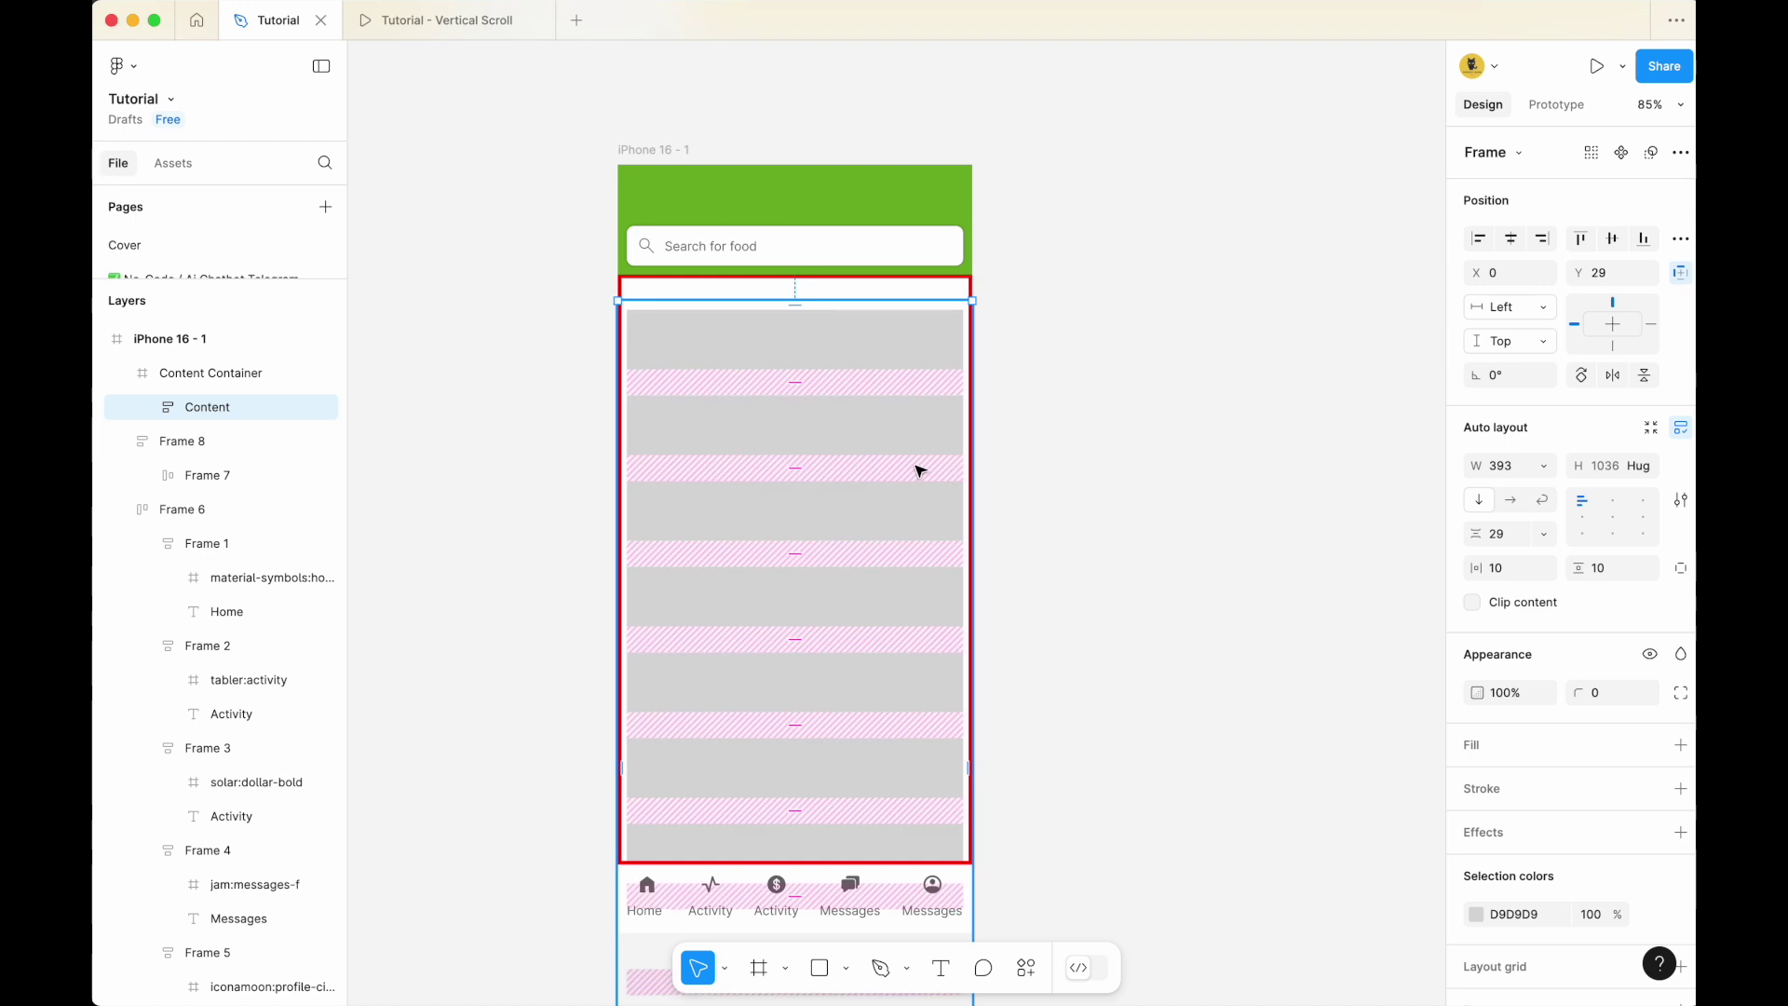
pyautogui.moveTo(928, 515); pyautogui.dragTo(919, 494)
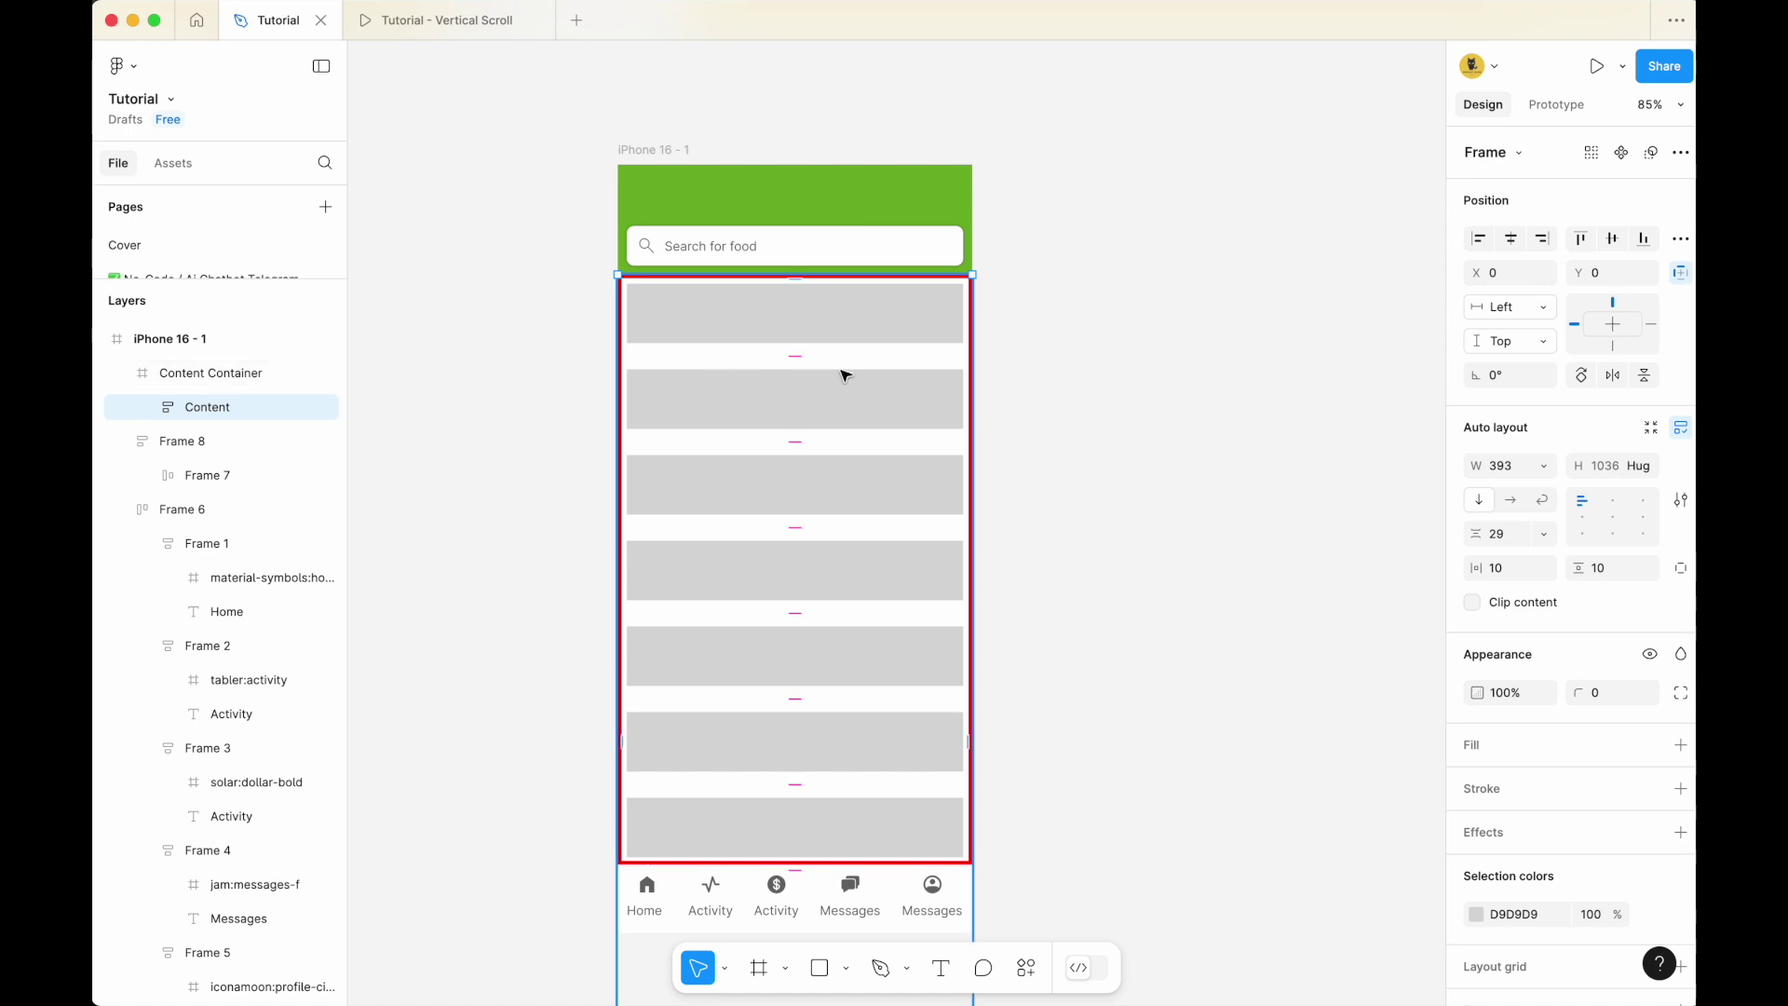
pyautogui.click(1047, 399)
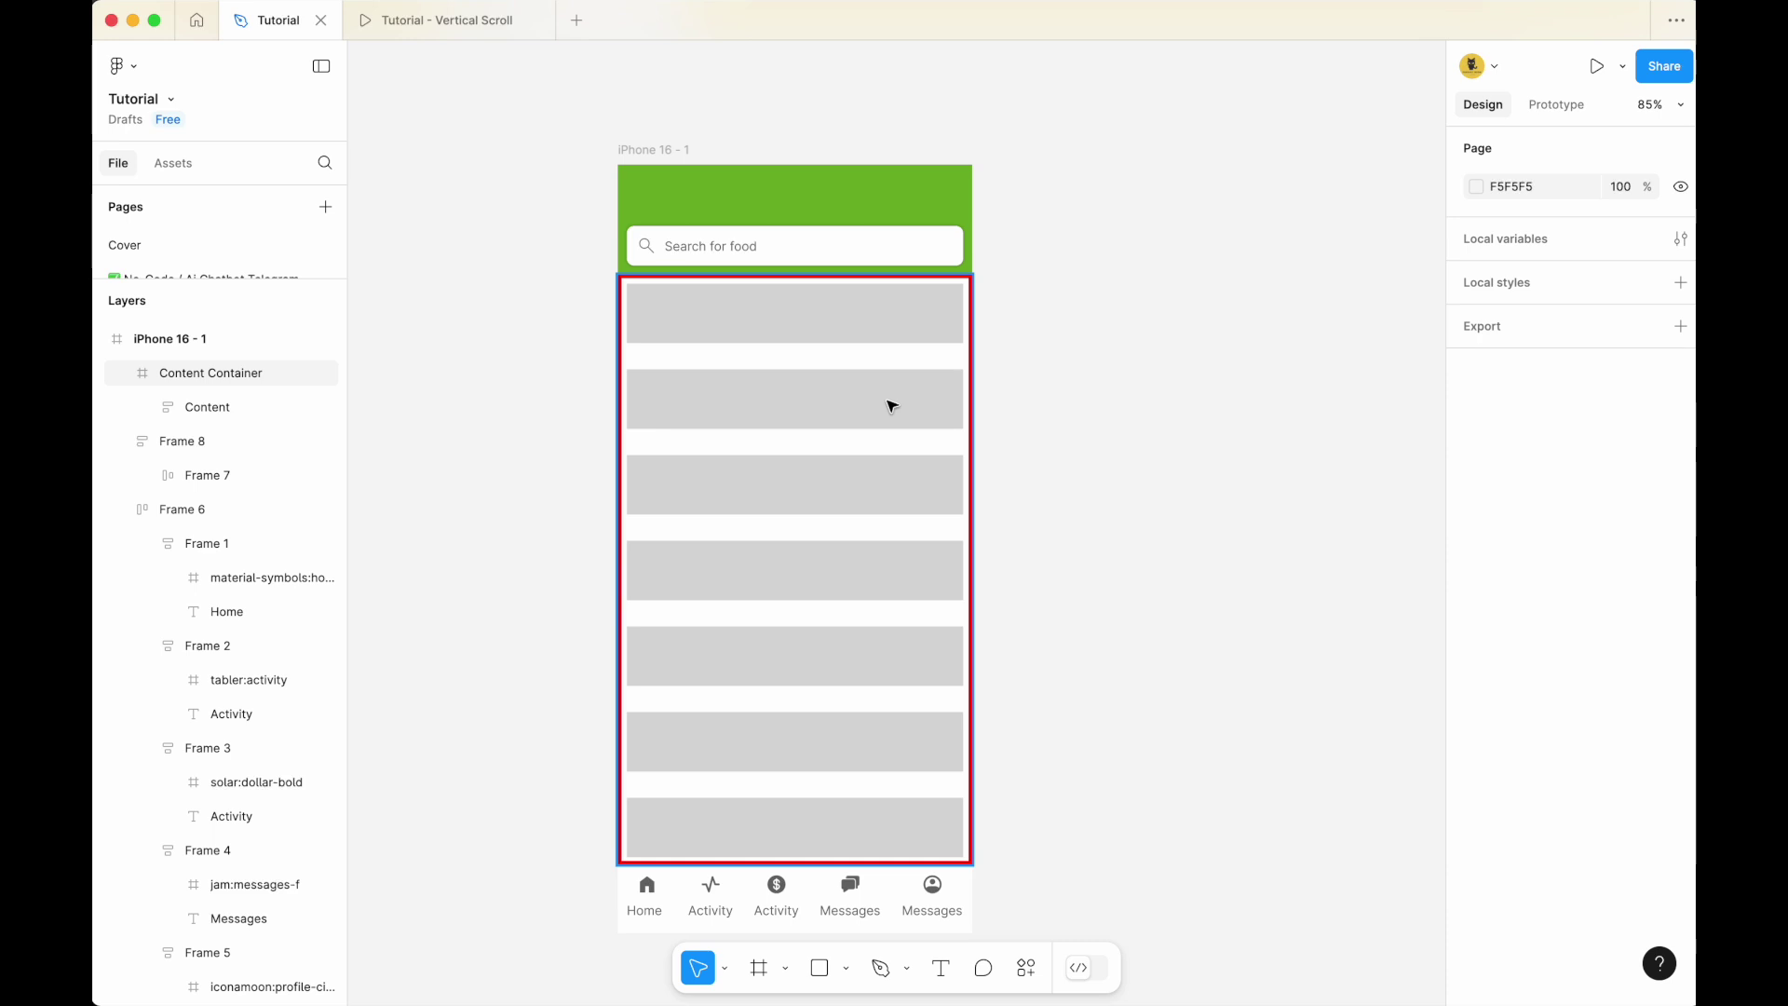
# Toggle Content Container's Clip content off to view the overflow, then back on
pyautogui.click(214, 374)
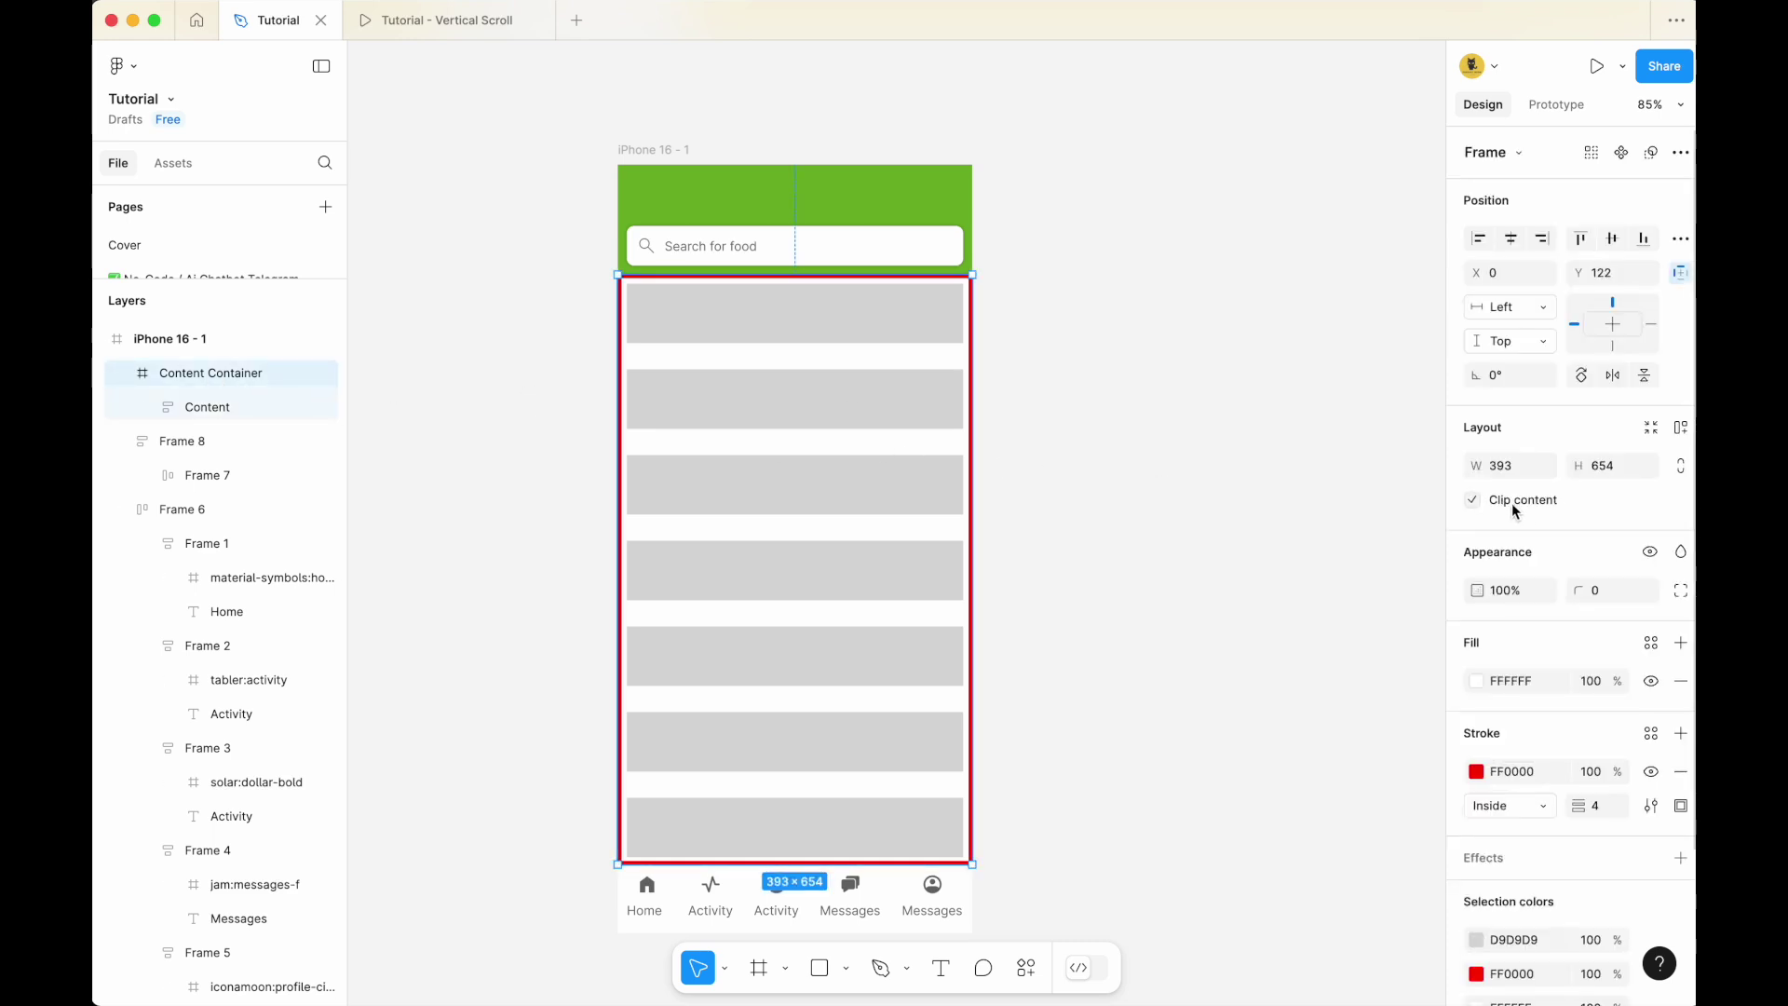
pyautogui.click(1472, 502)
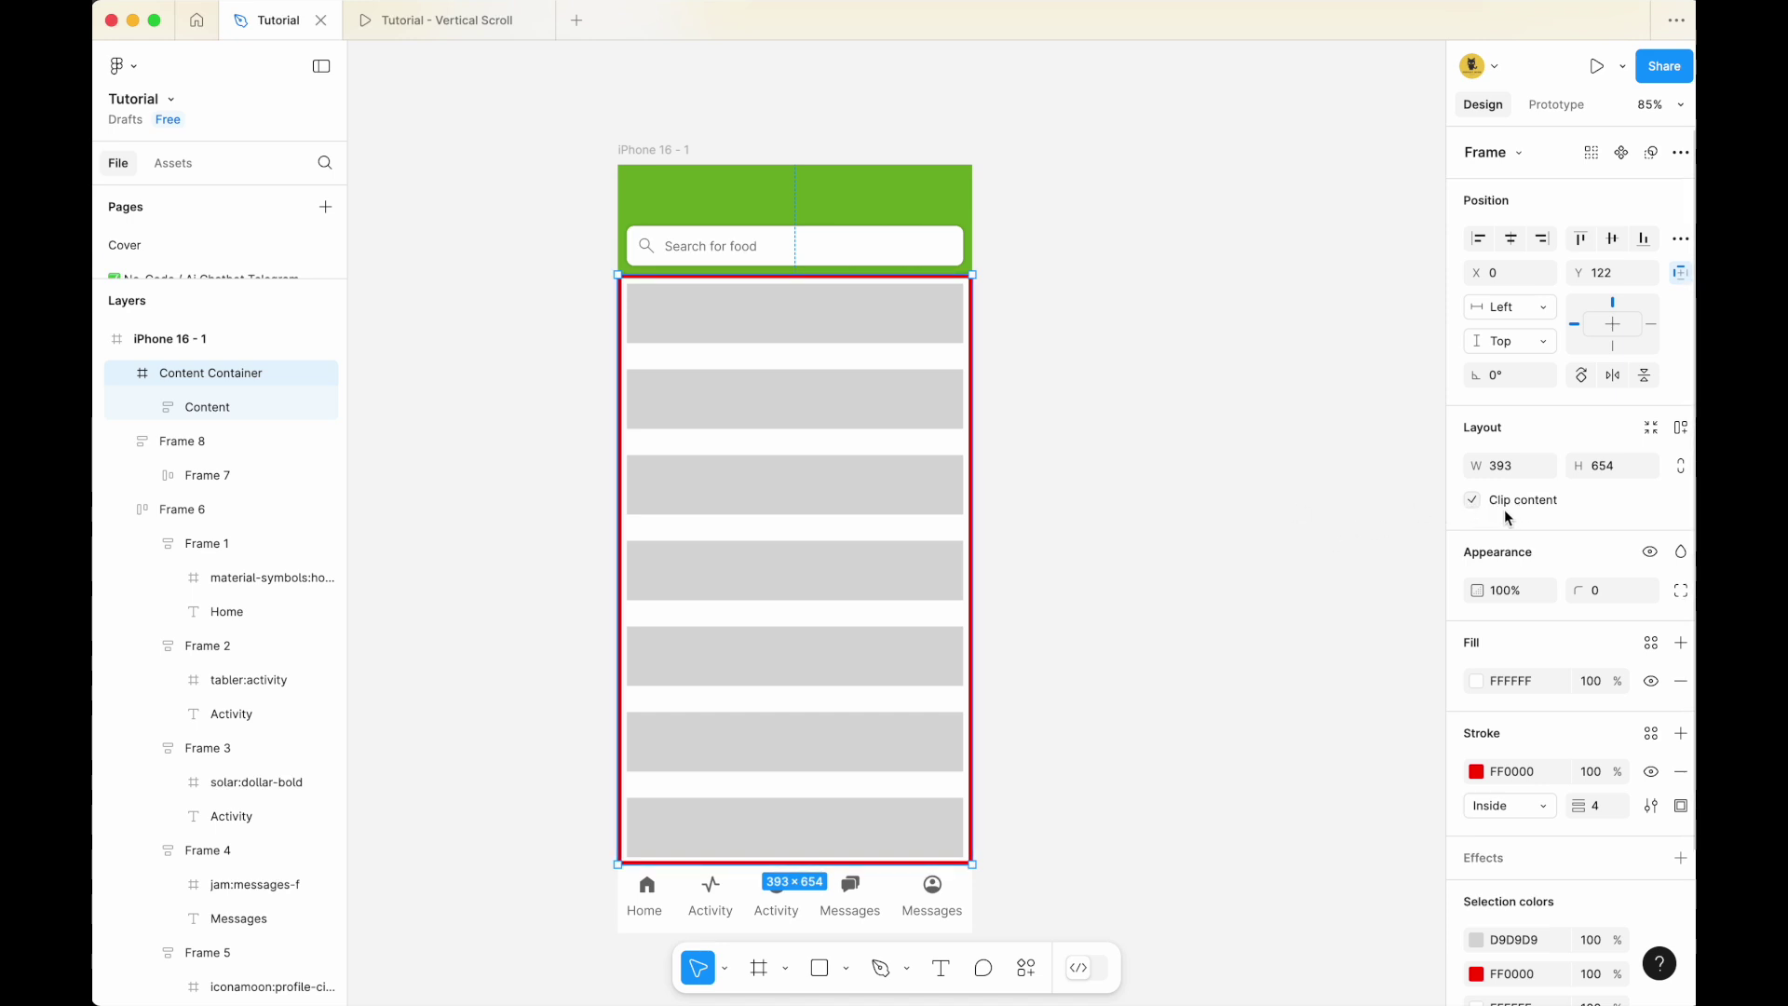
pyautogui.scroll(-1, 1528, 512)
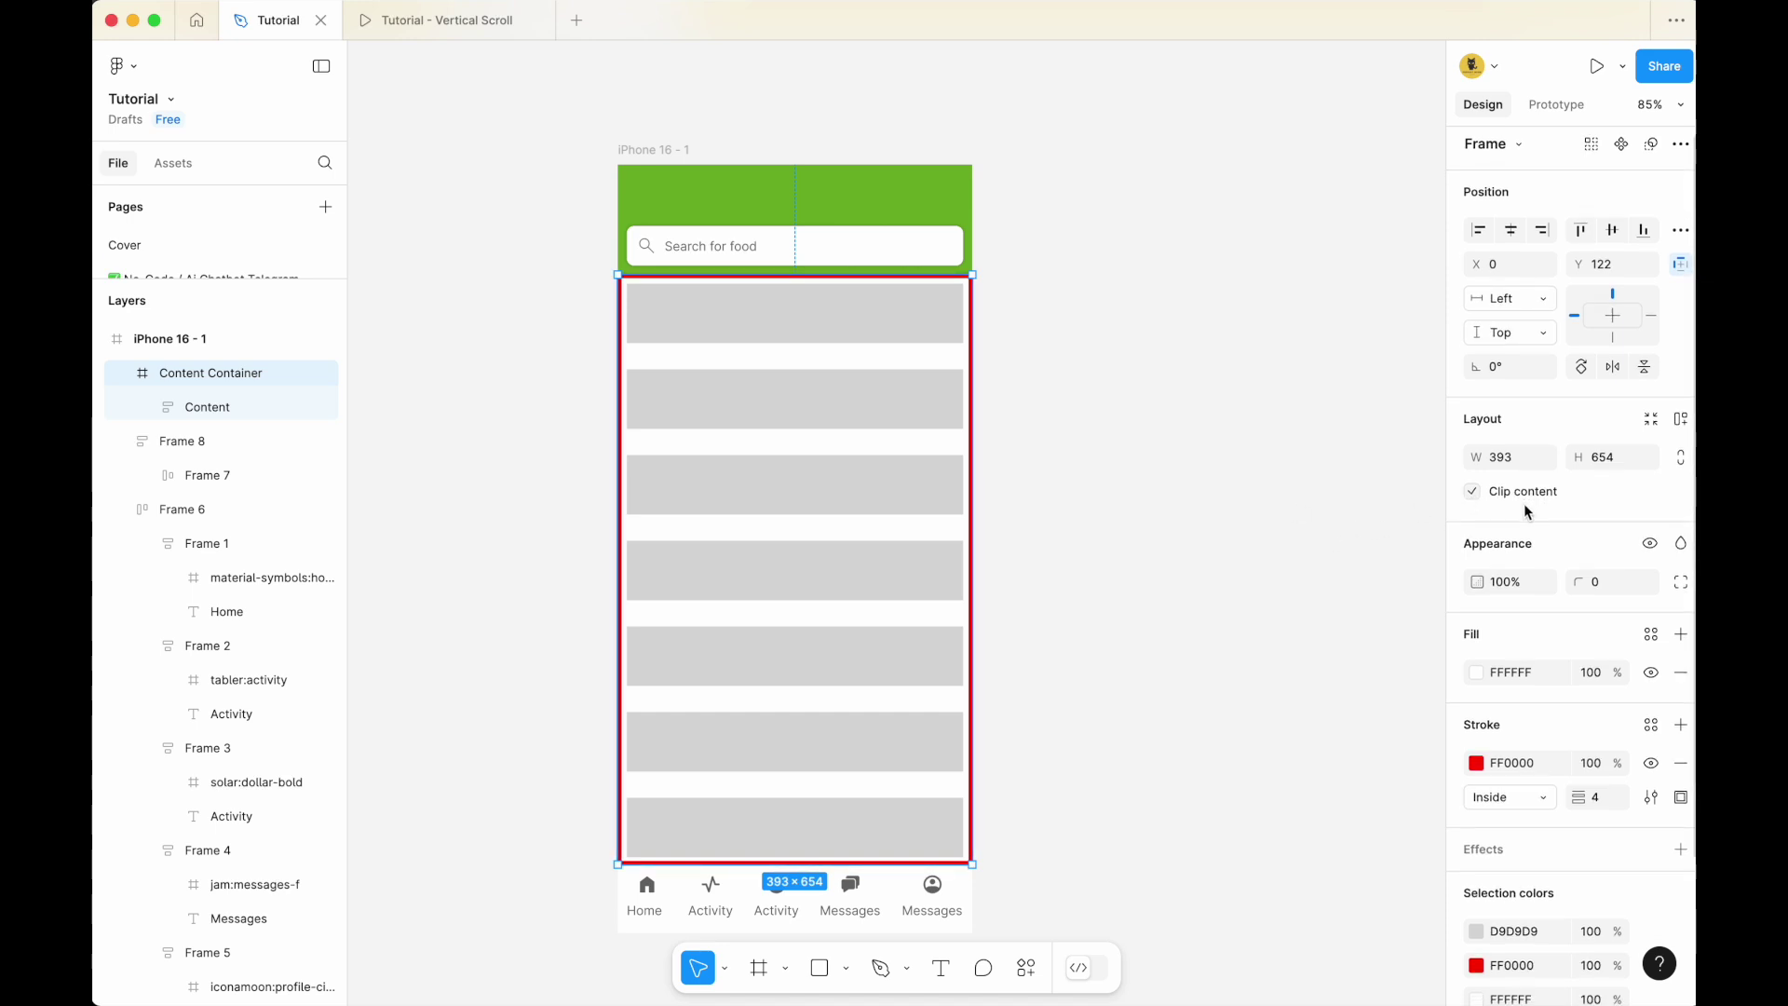
pyautogui.click(1472, 498)
pyautogui.scroll(-3, 1209, 555)
pyautogui.scroll(1, 997, 679)
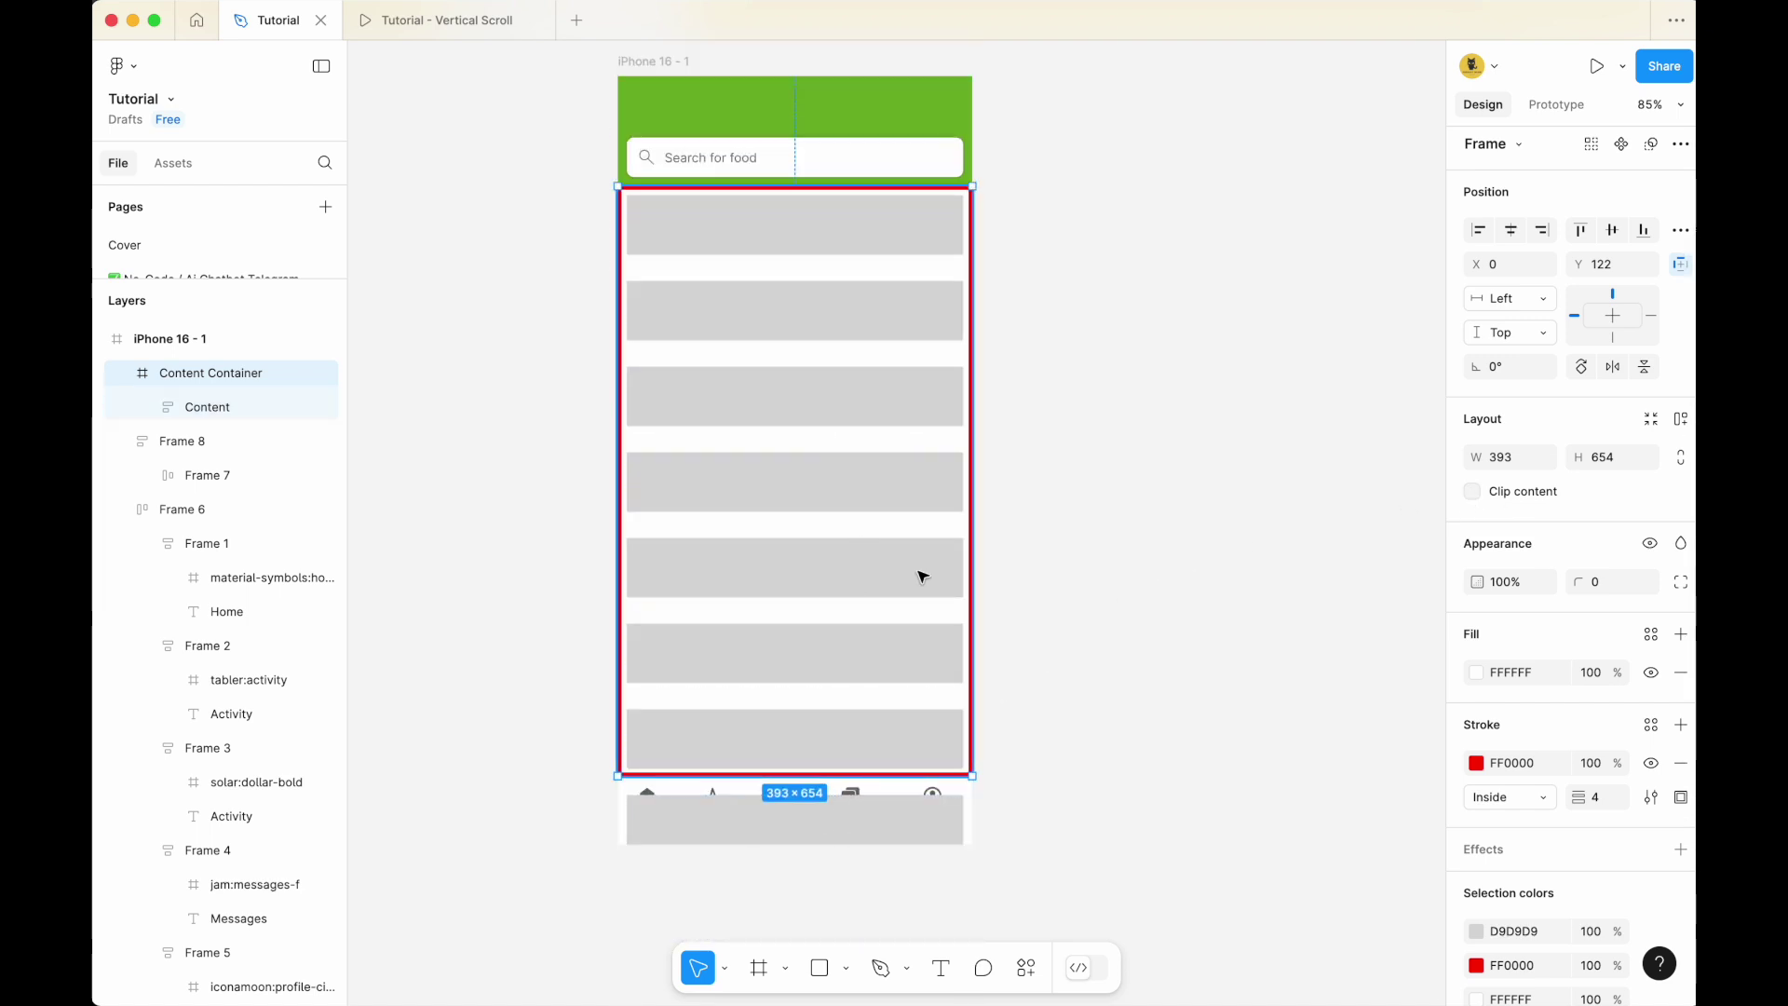
pyautogui.scroll(1, 950, 523)
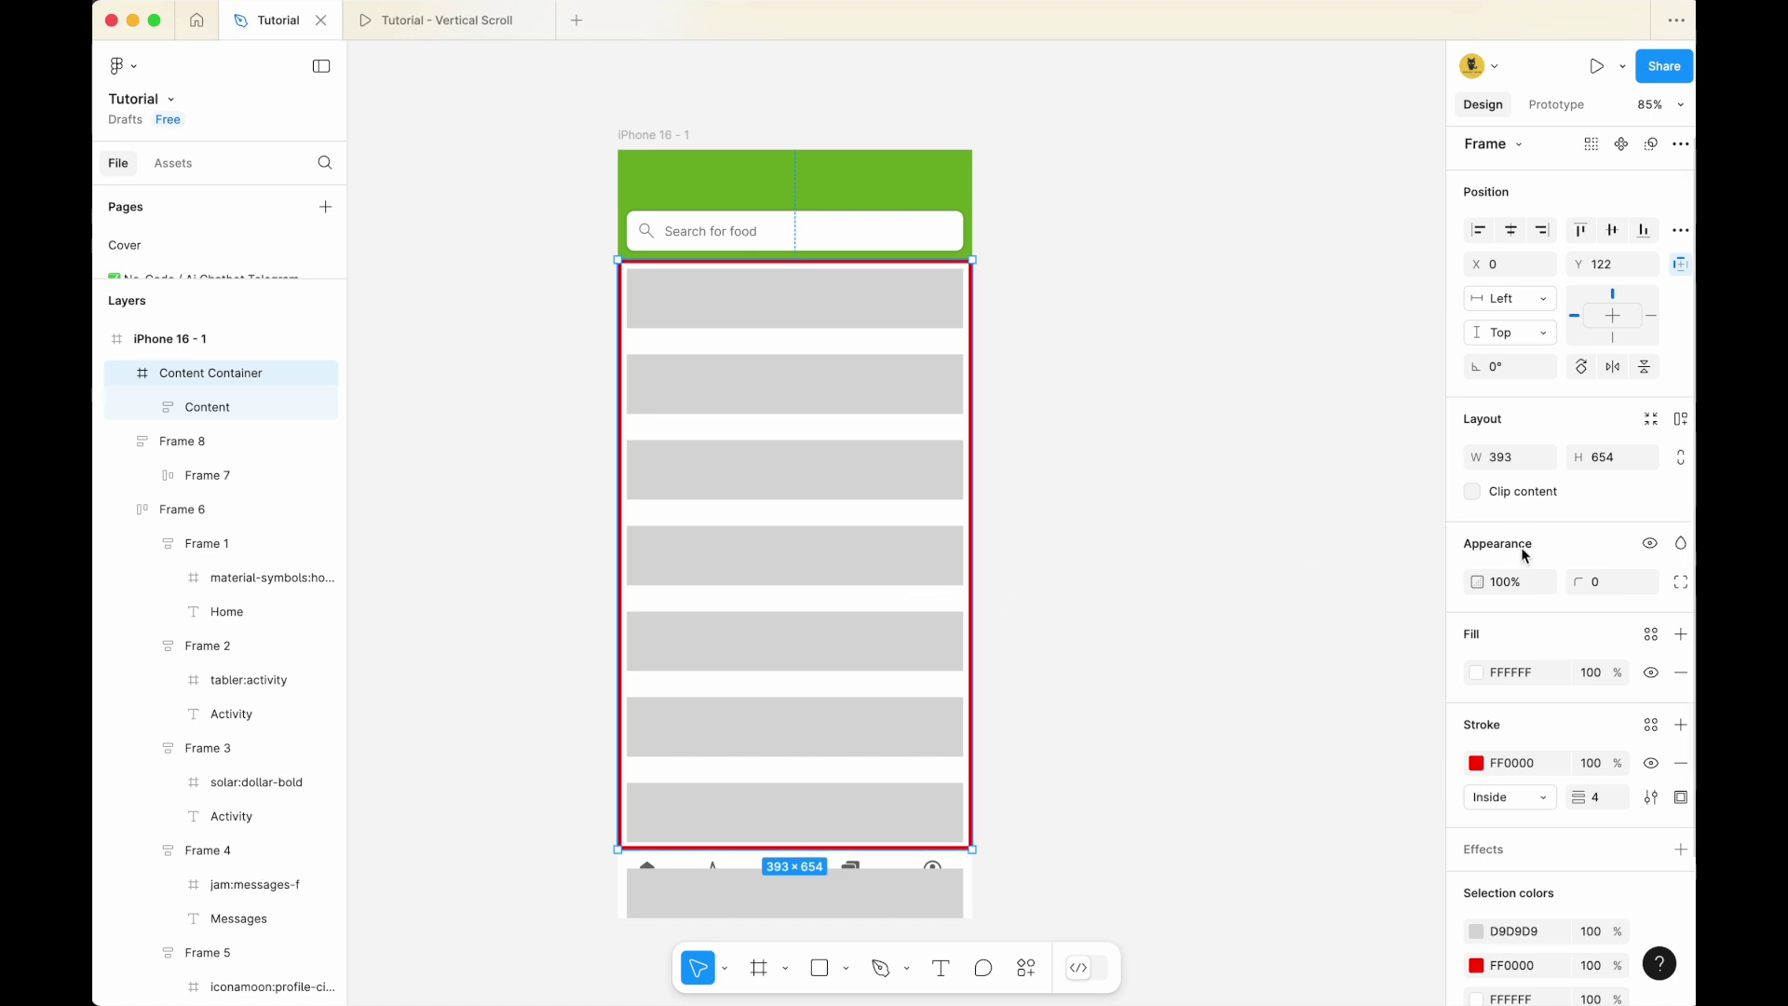
pyautogui.click(1481, 492)
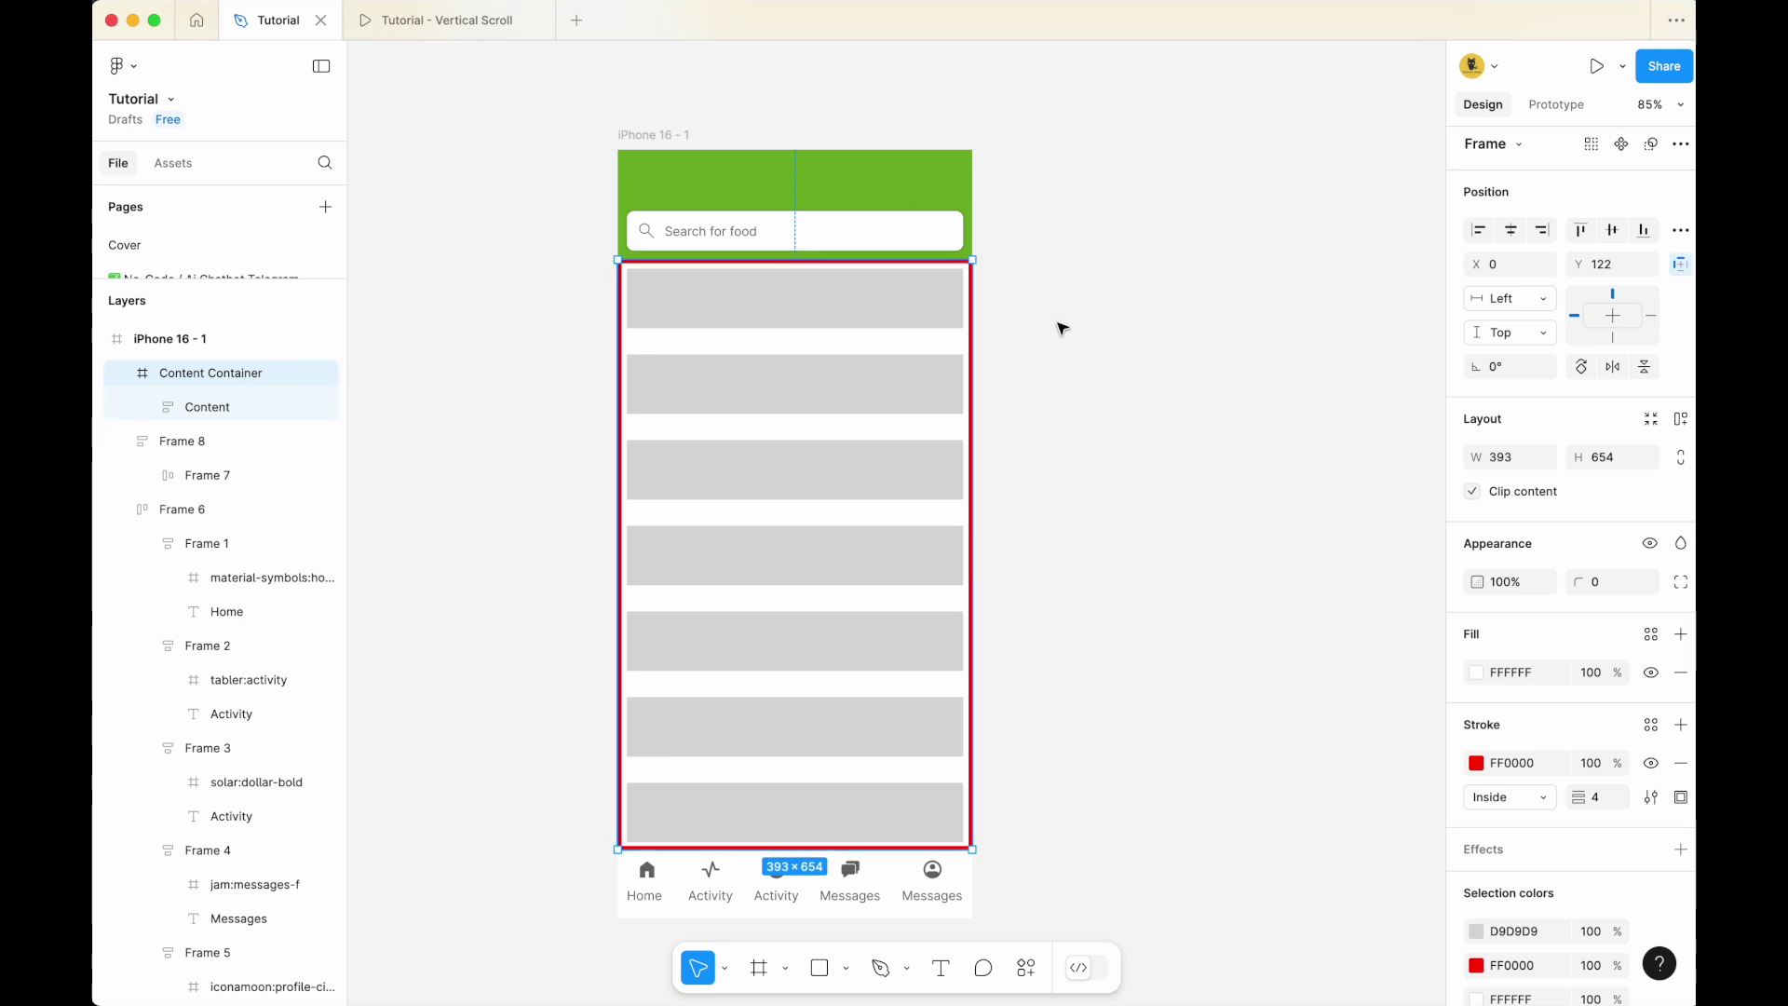
# Set iPhone 16 - 1 as the Flow 1 starting point and play the prototype preview
pyautogui.click(686, 119)
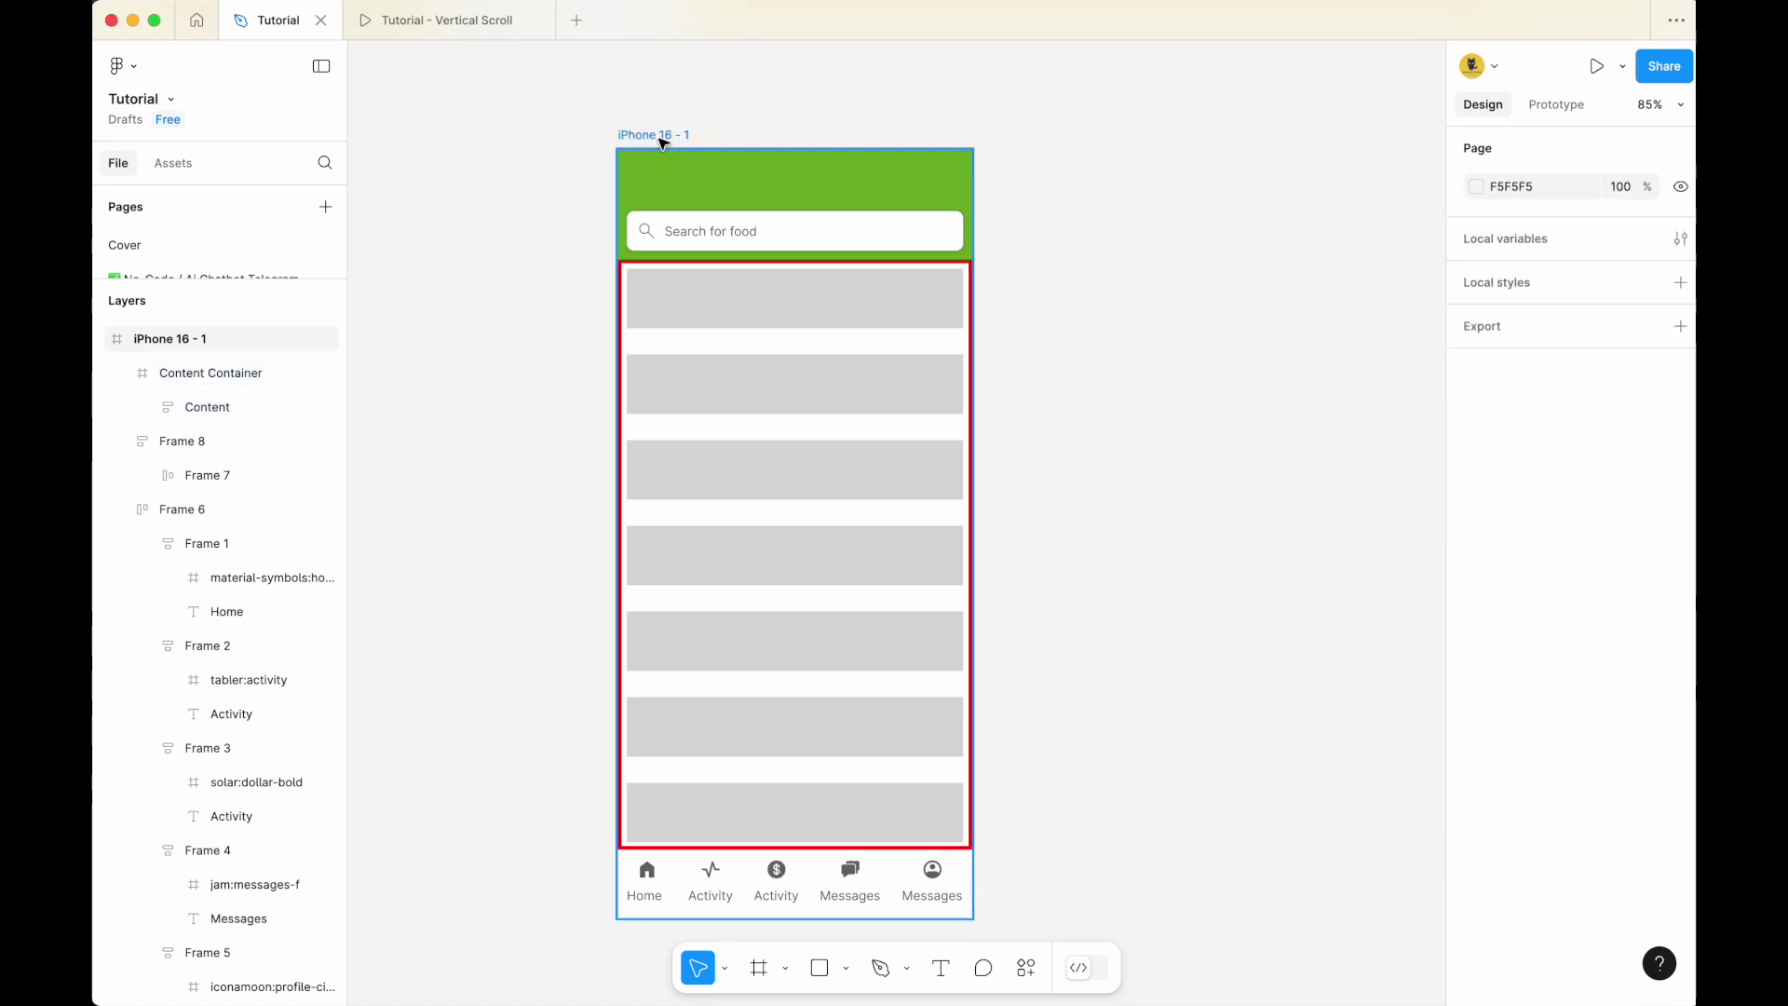
pyautogui.click(664, 140)
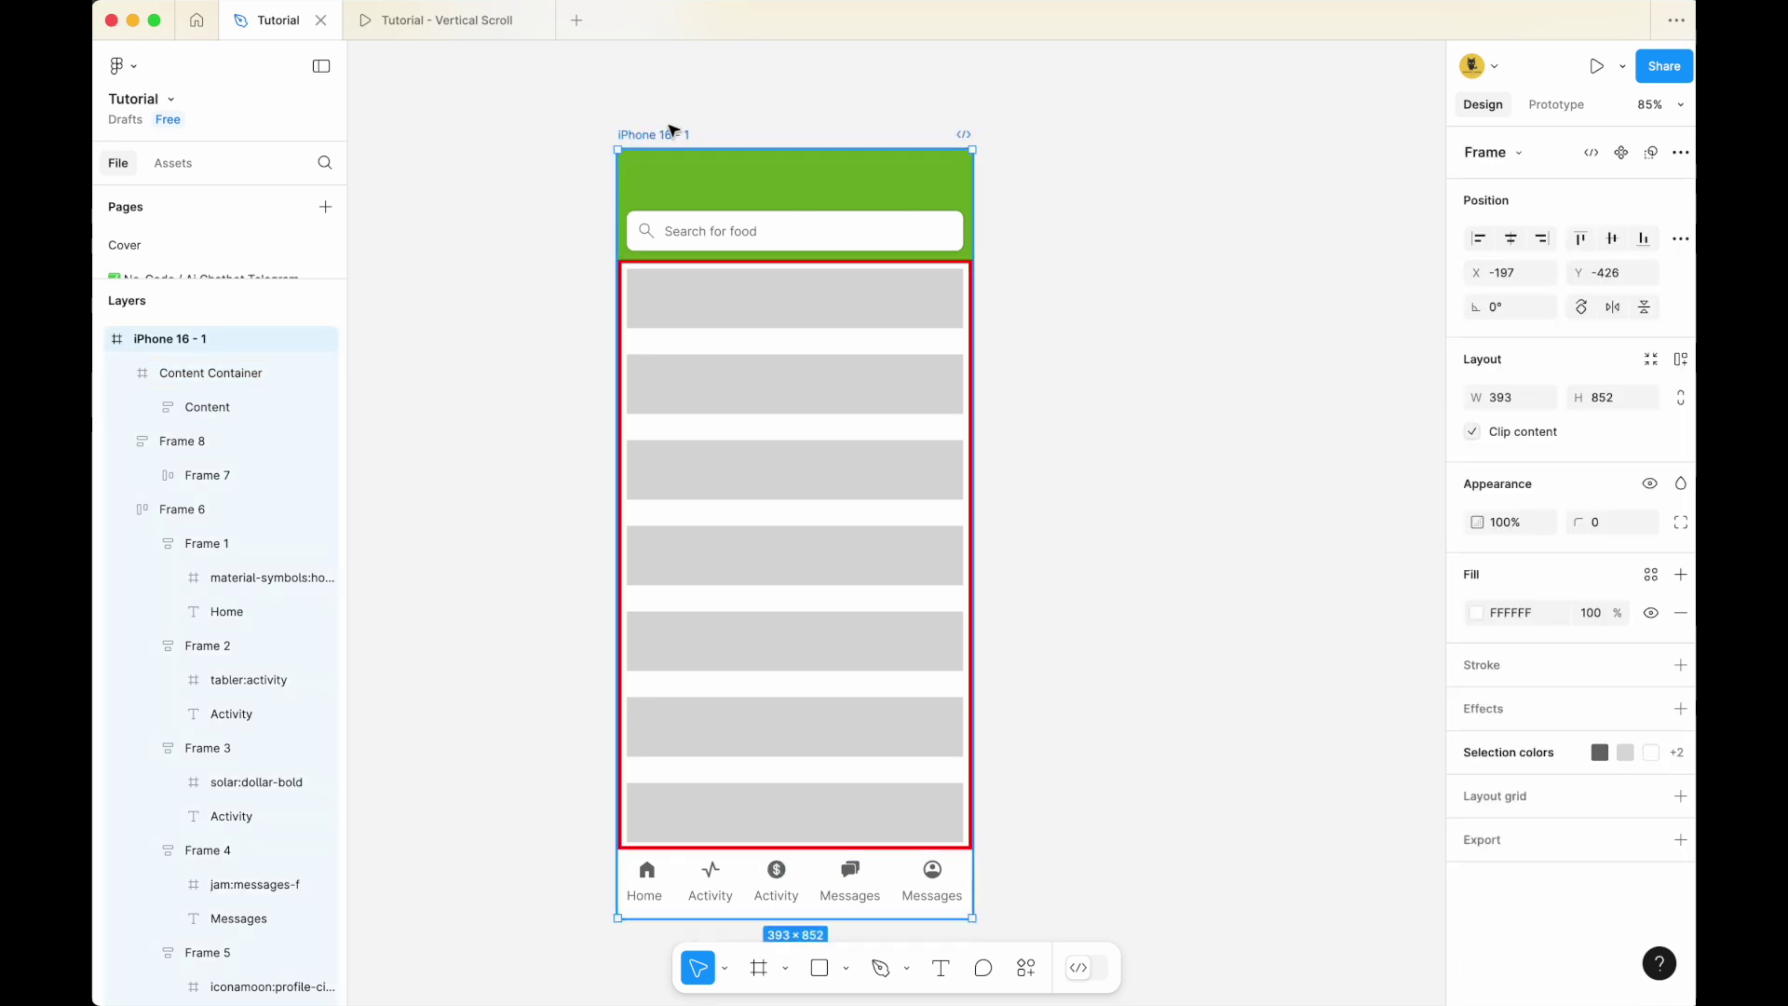
pyautogui.click(1556, 105)
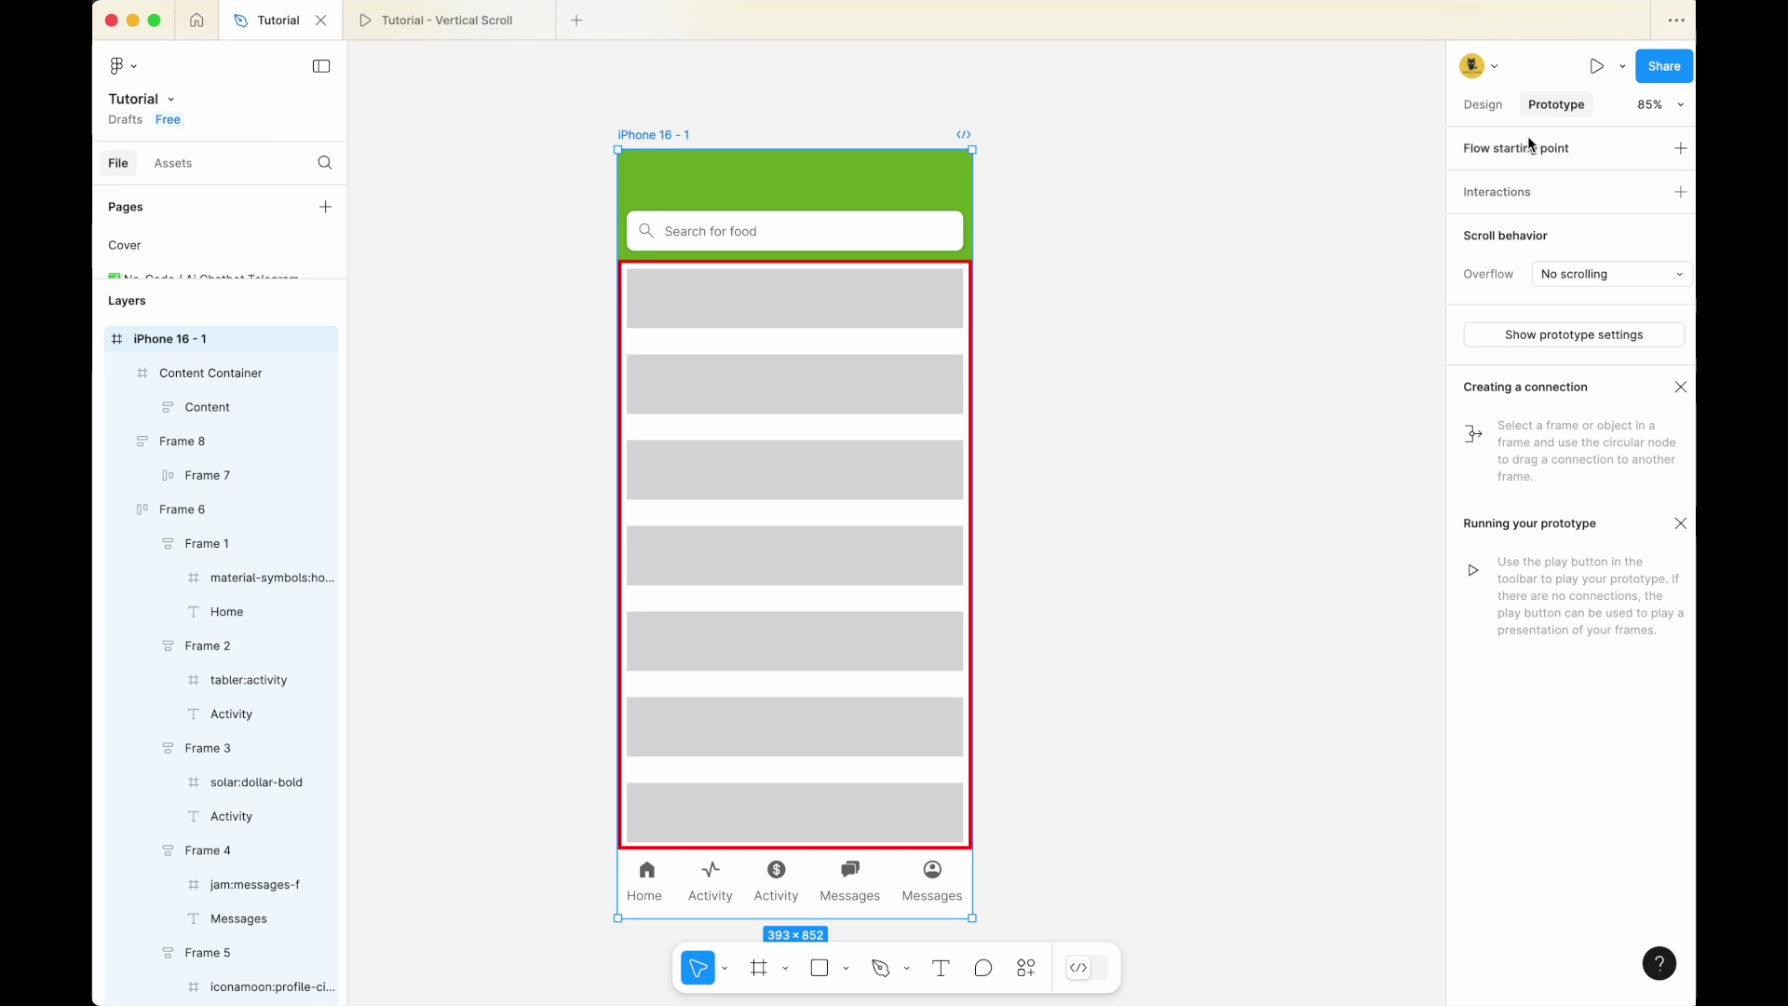
pyautogui.click(1505, 151)
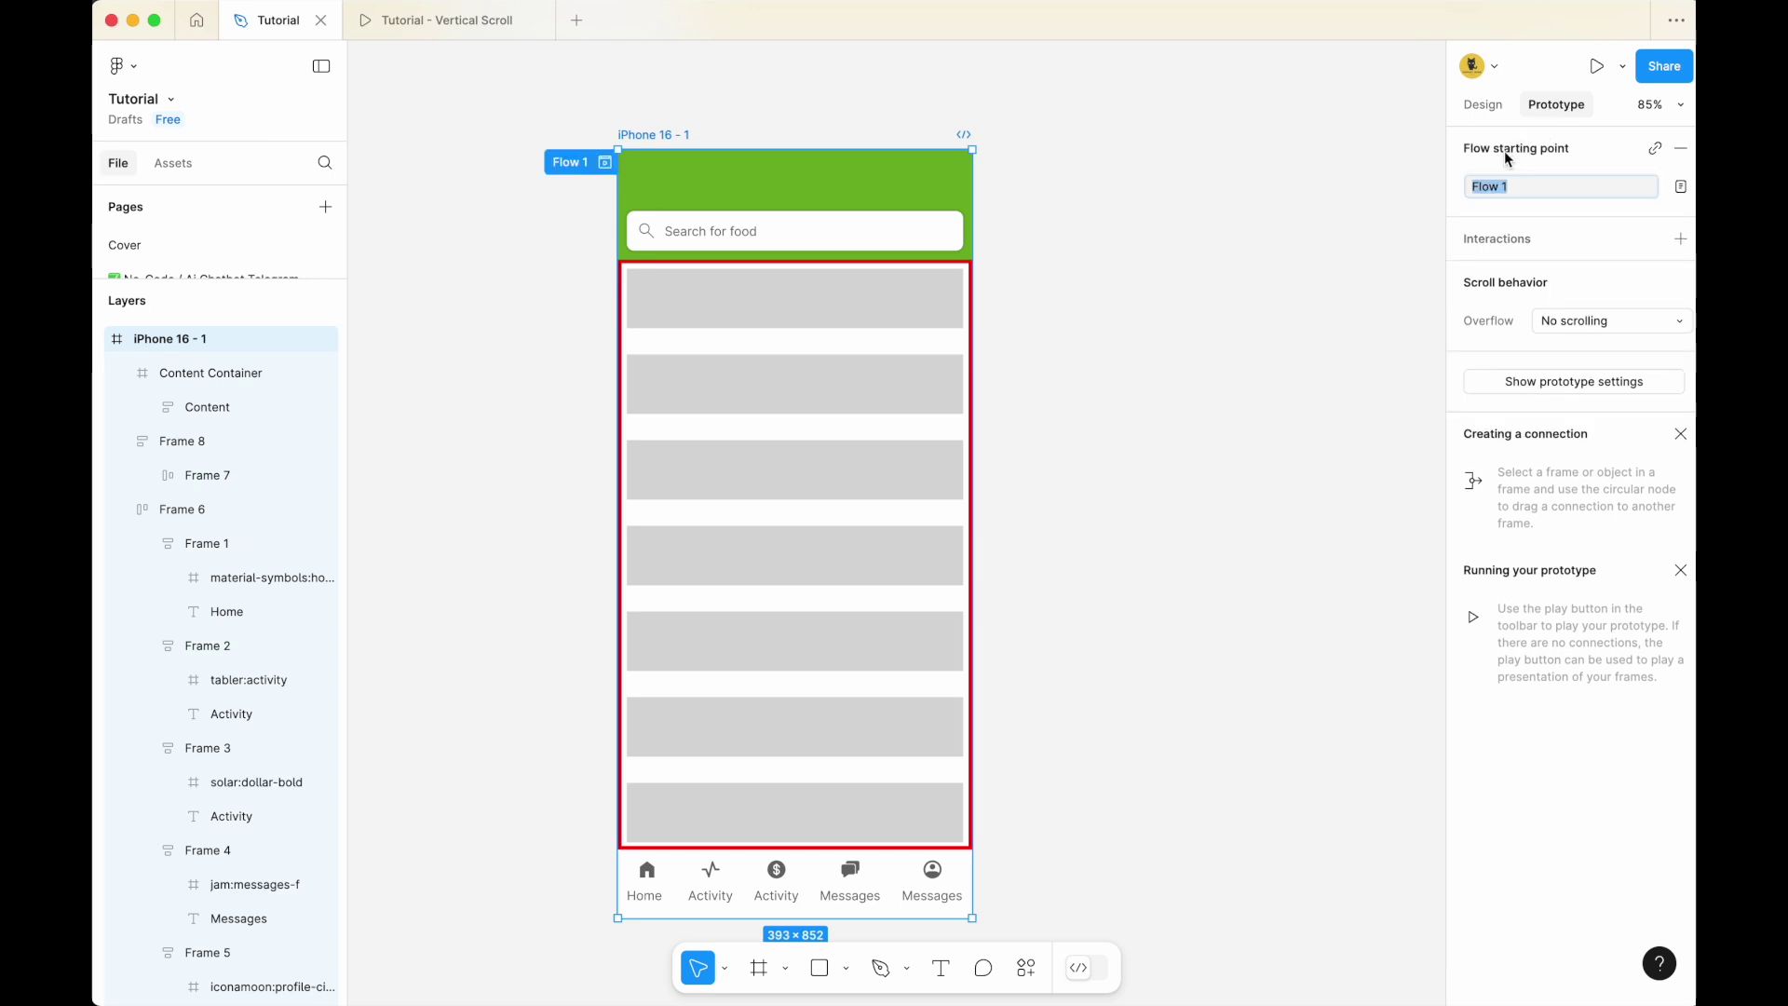
pyautogui.click(605, 164)
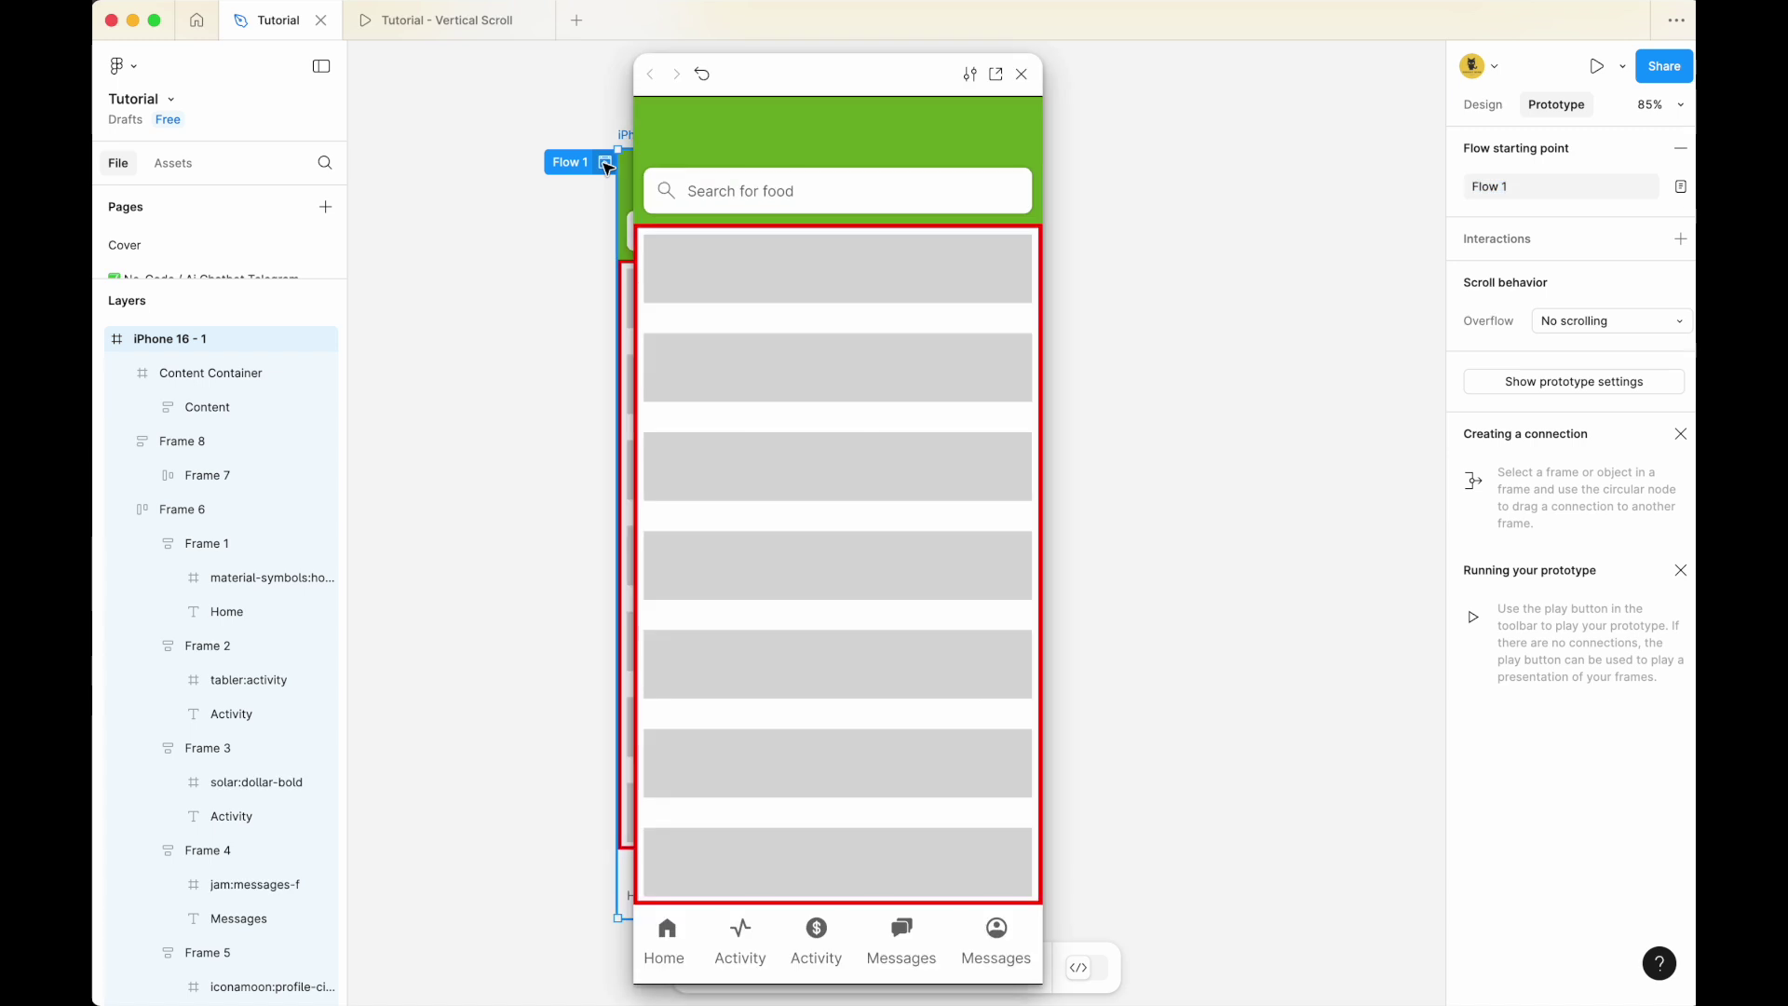
pyautogui.click(996, 79)
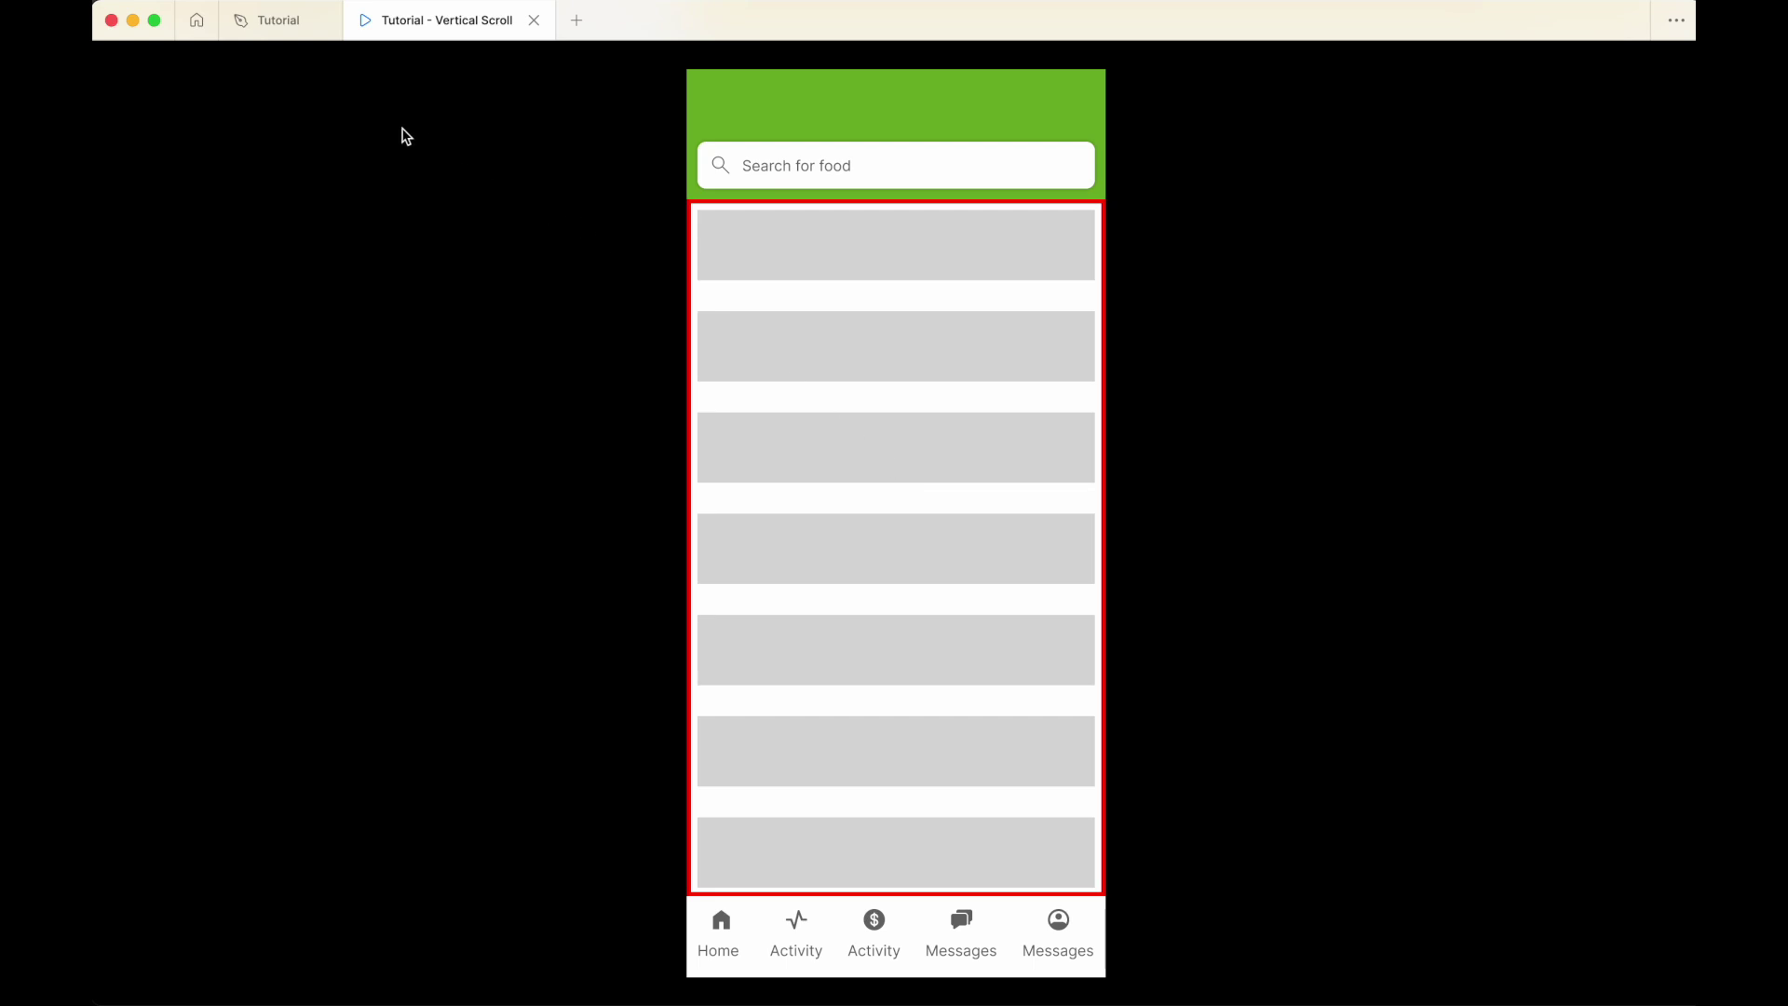
# Return to the Tutorial design file and select the Content Container frame
pyautogui.click(273, 28)
pyautogui.click(826, 335)
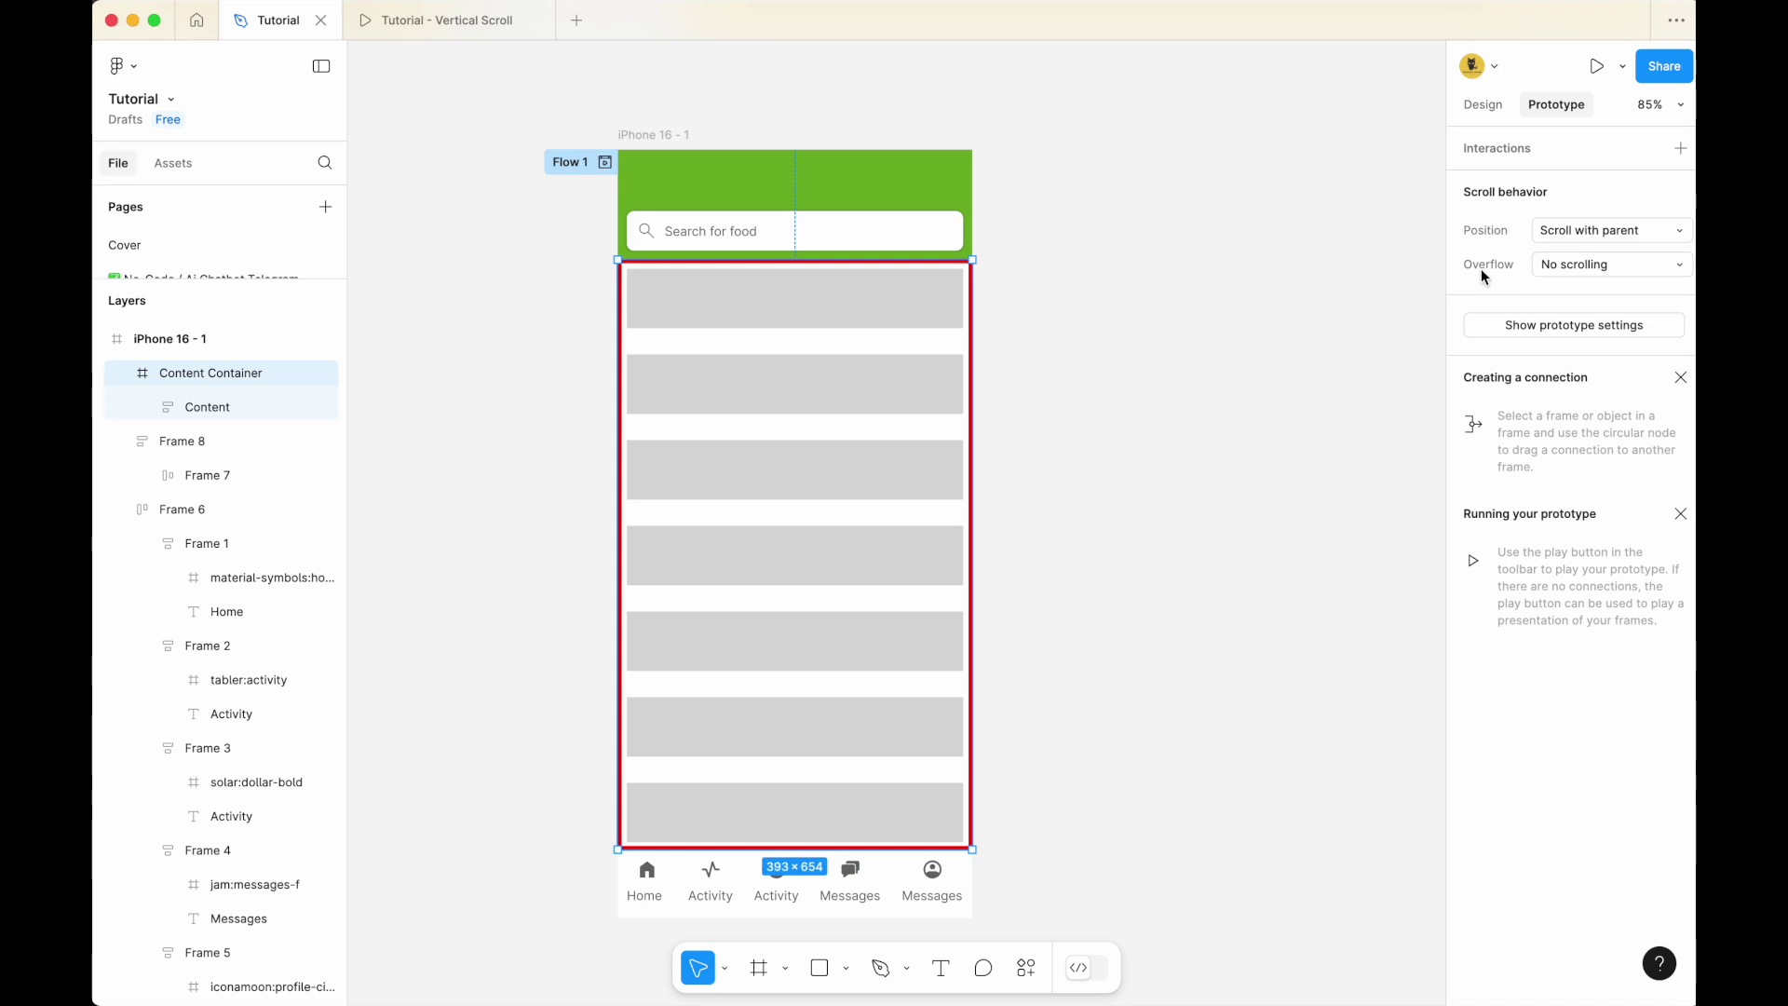
# Set Content Container's overflow to Vertical and switch back to the prototype presentation
pyautogui.click(1569, 266)
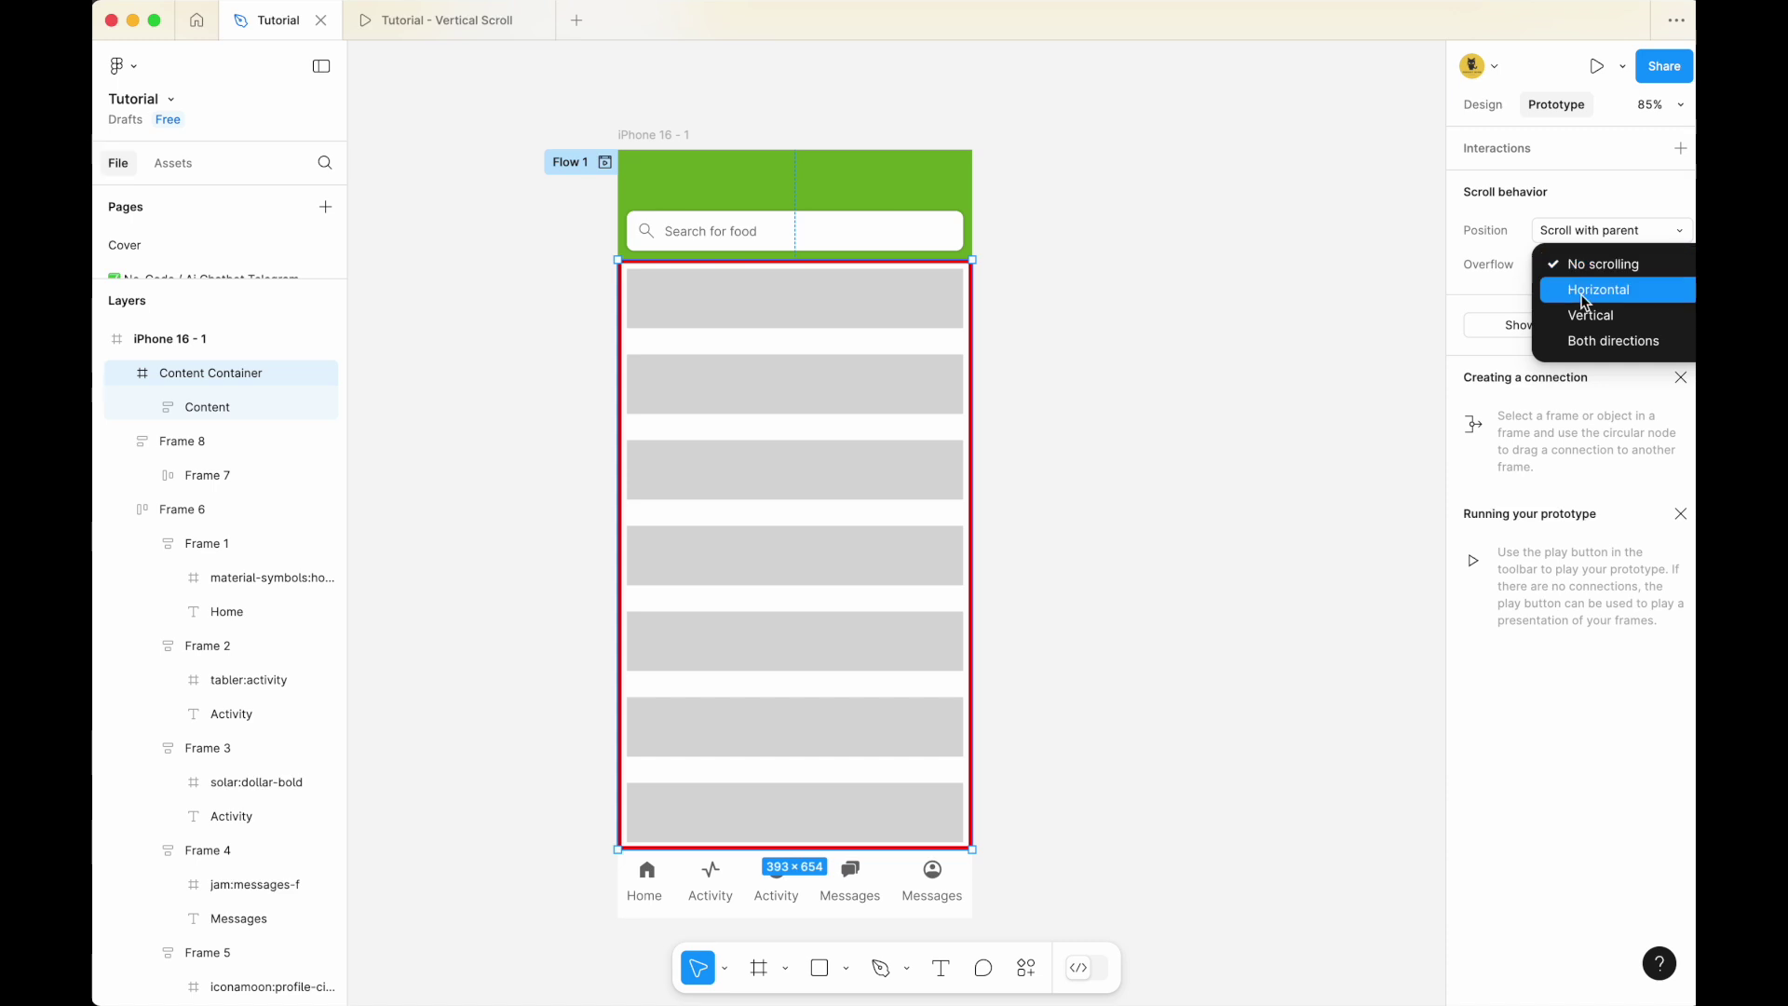
pyautogui.click(1651, 316)
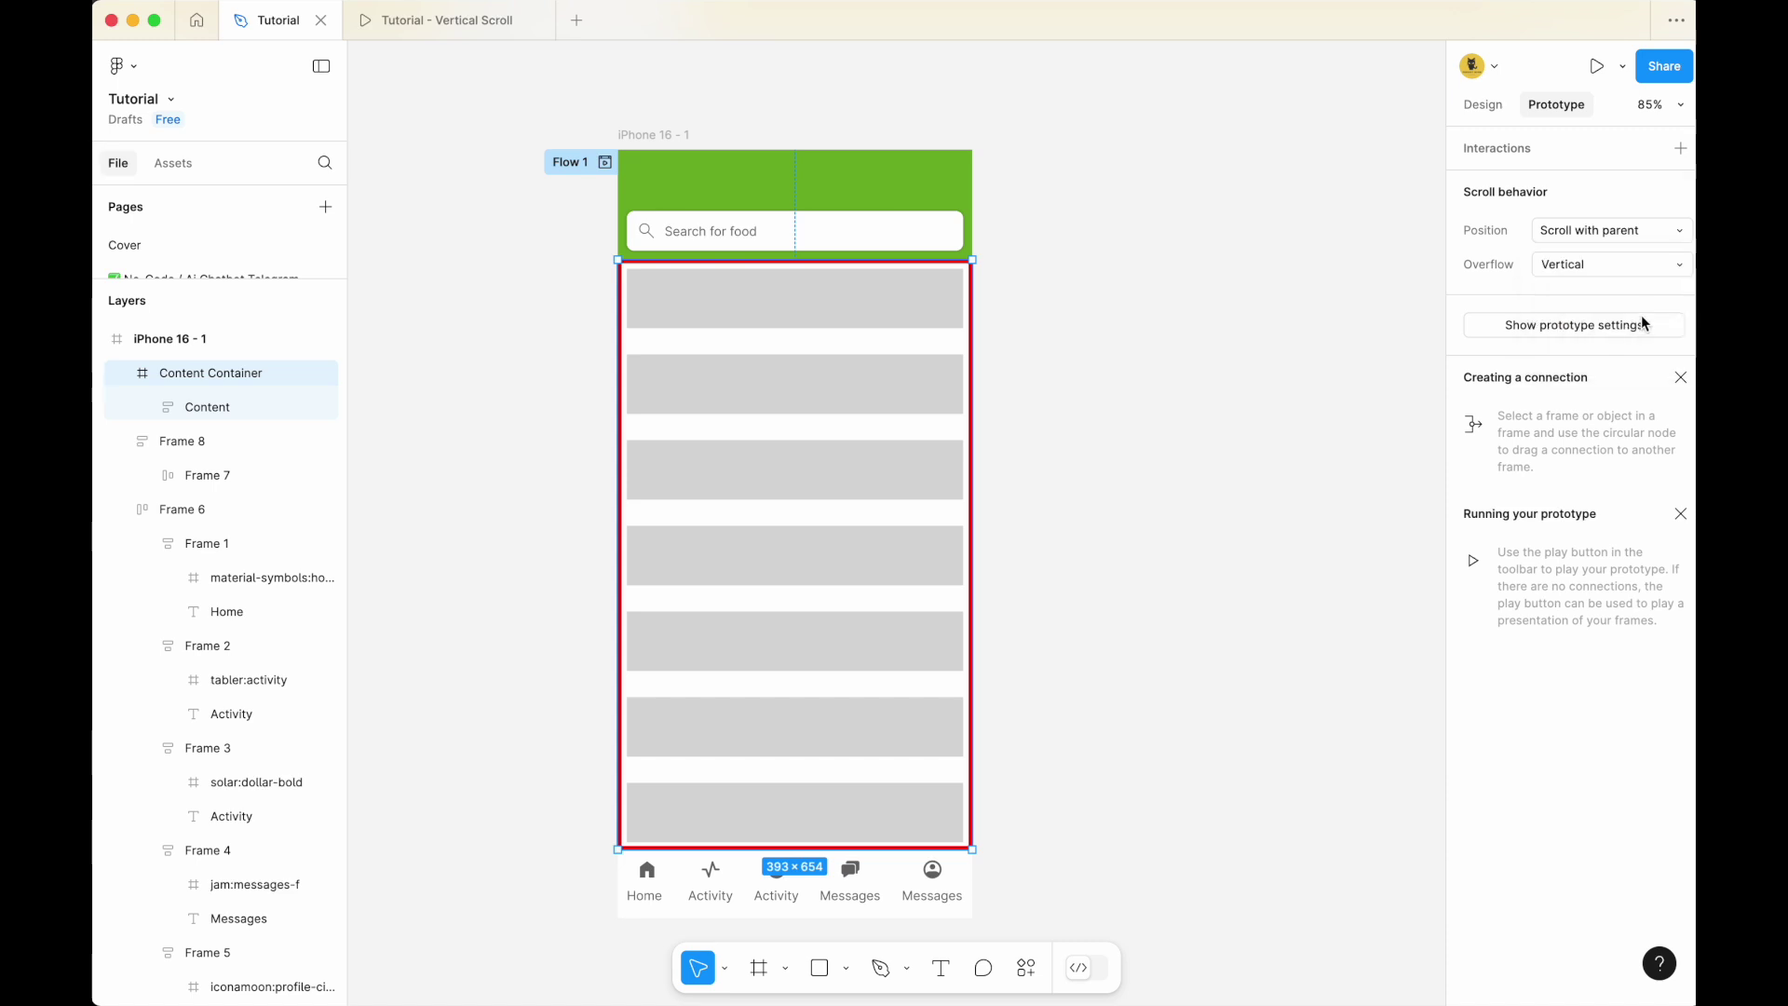
pyautogui.click(440, 21)
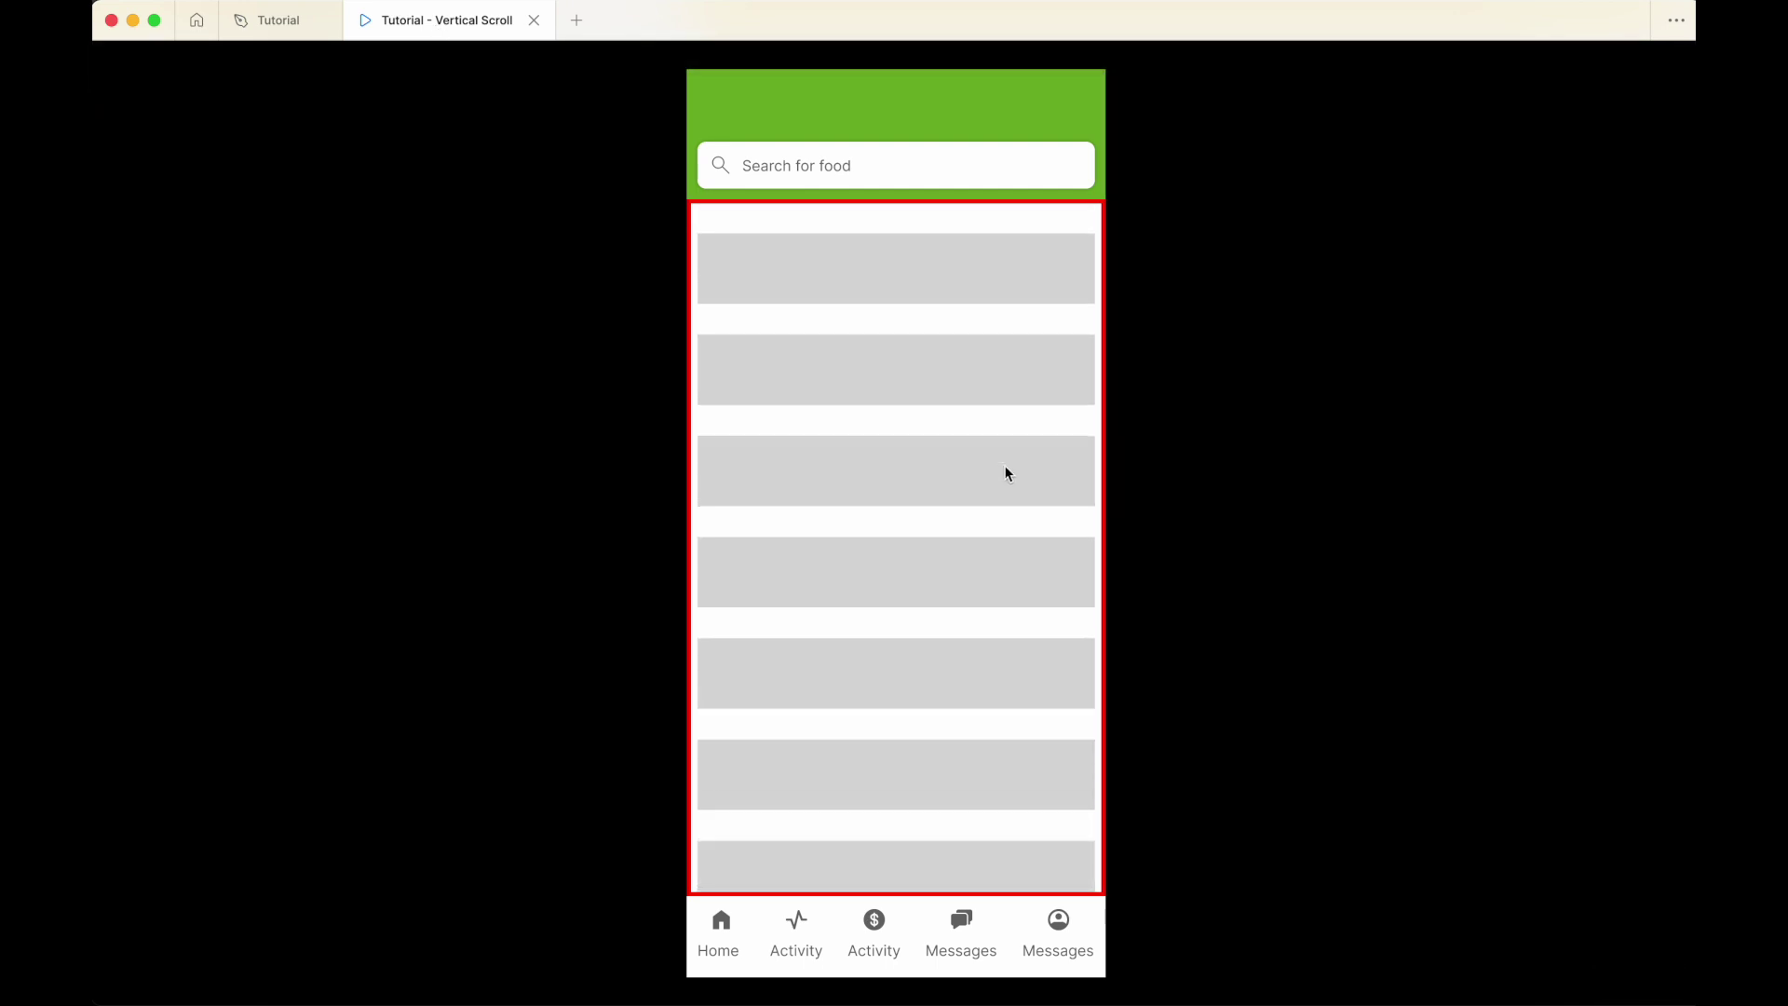